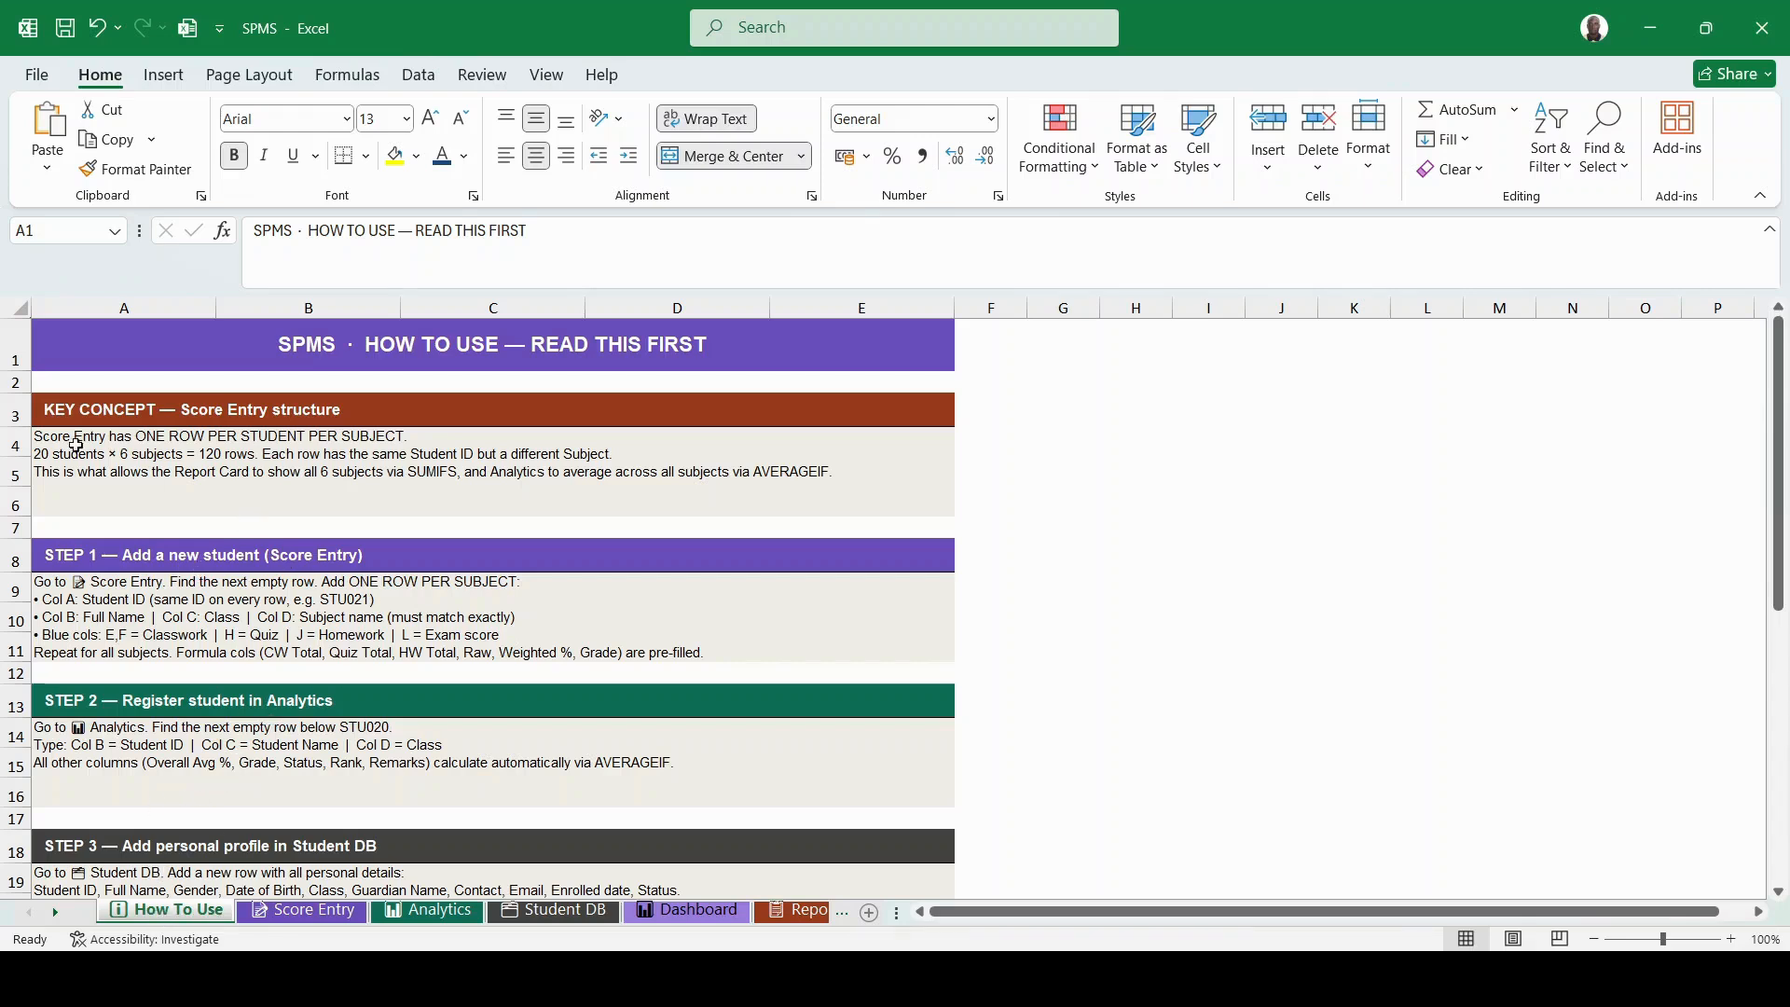
- Switch to the Score Entry sheet, with weights 10/20/10/60, and review its score rows down to STU023
scroll(294, 623, down, 1)
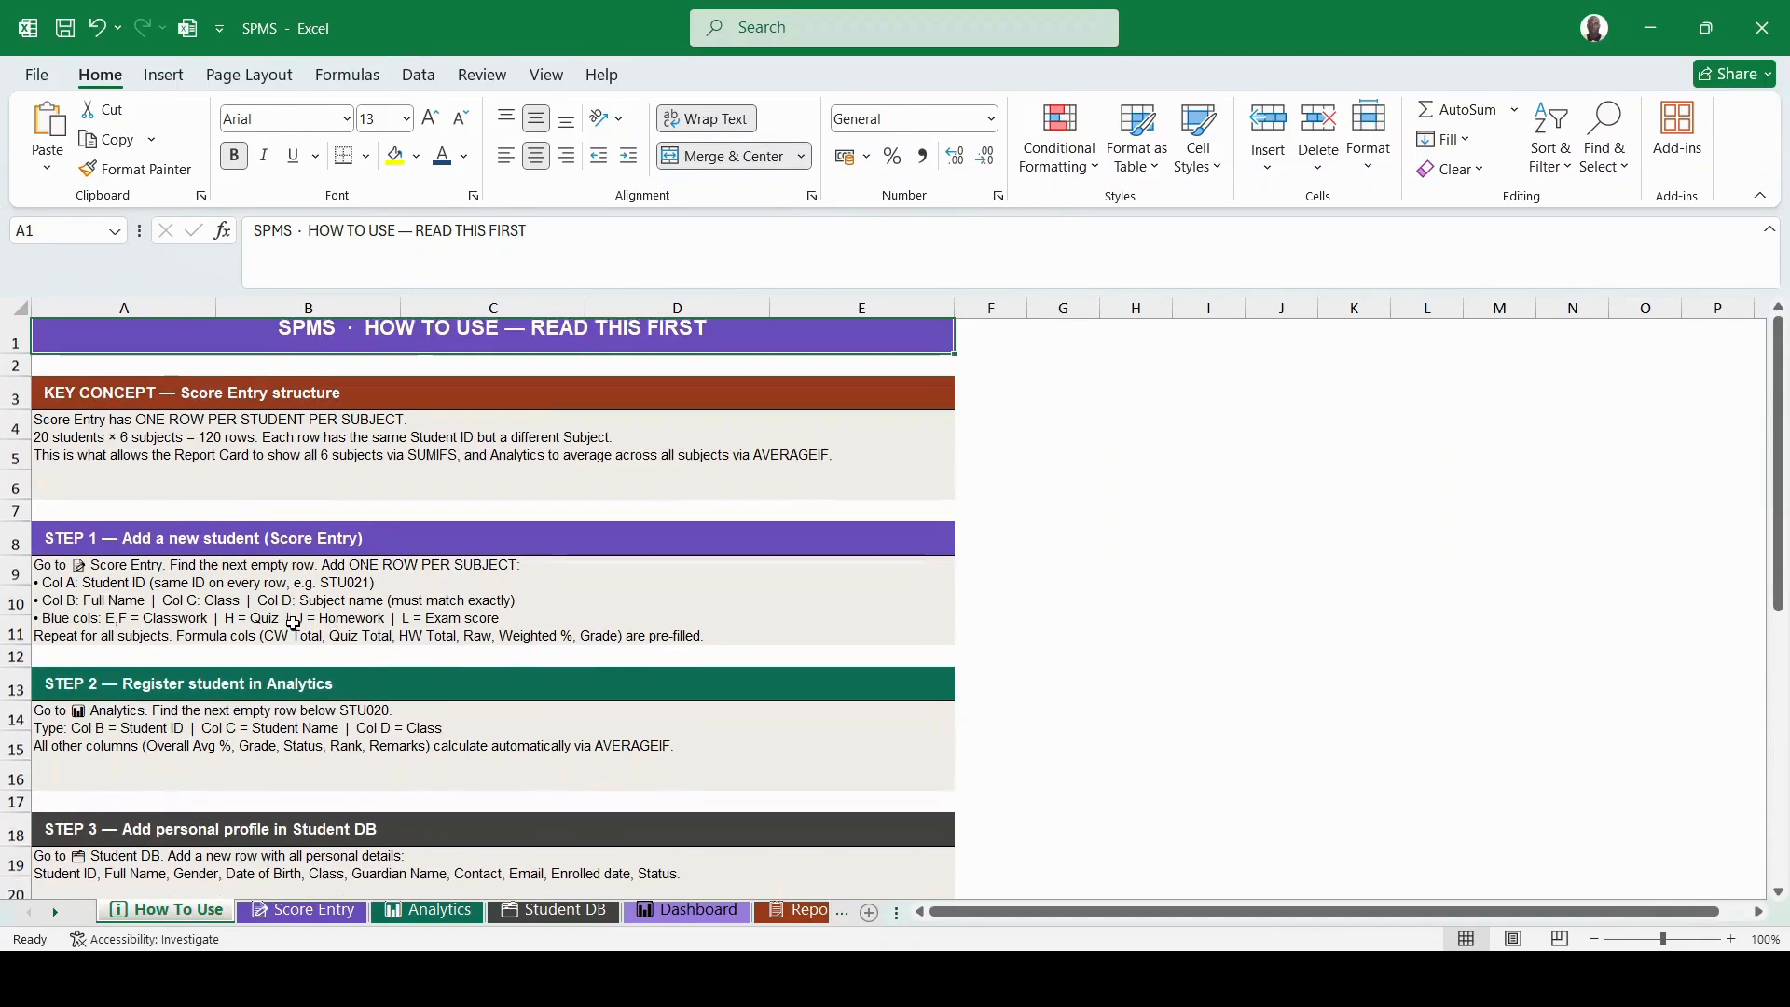
scroll(294, 623, up, 1)
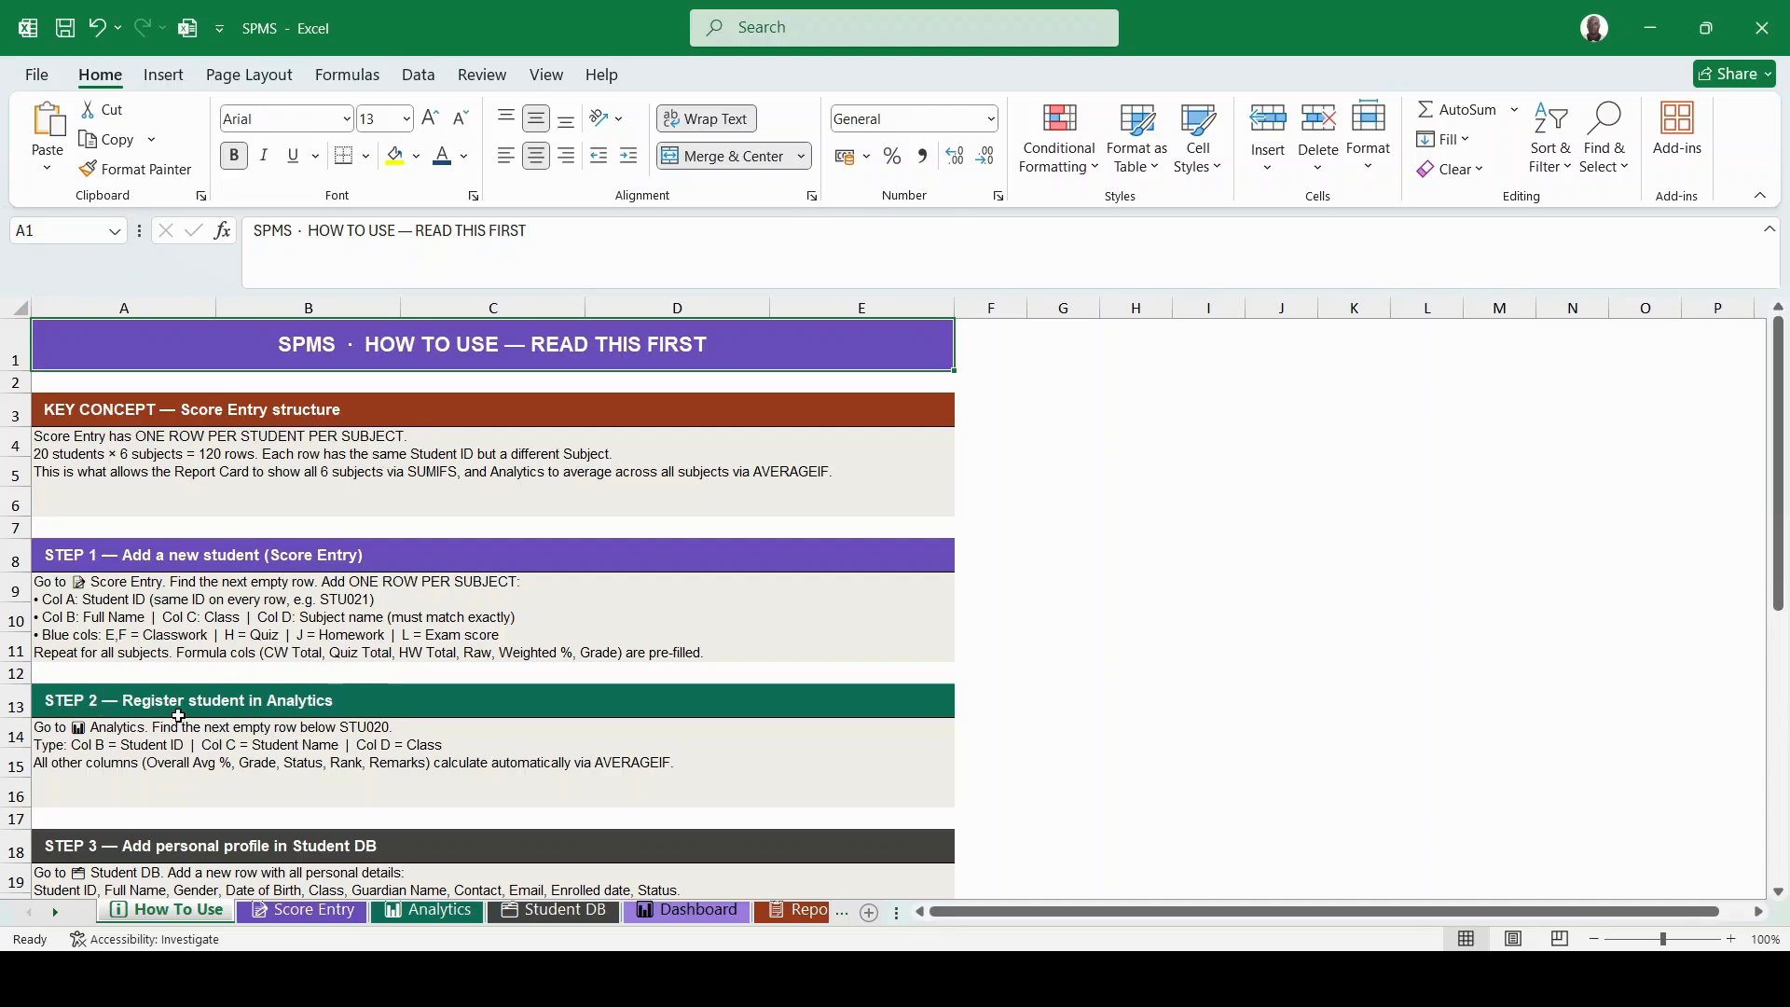
scroll(179, 714, down, 1)
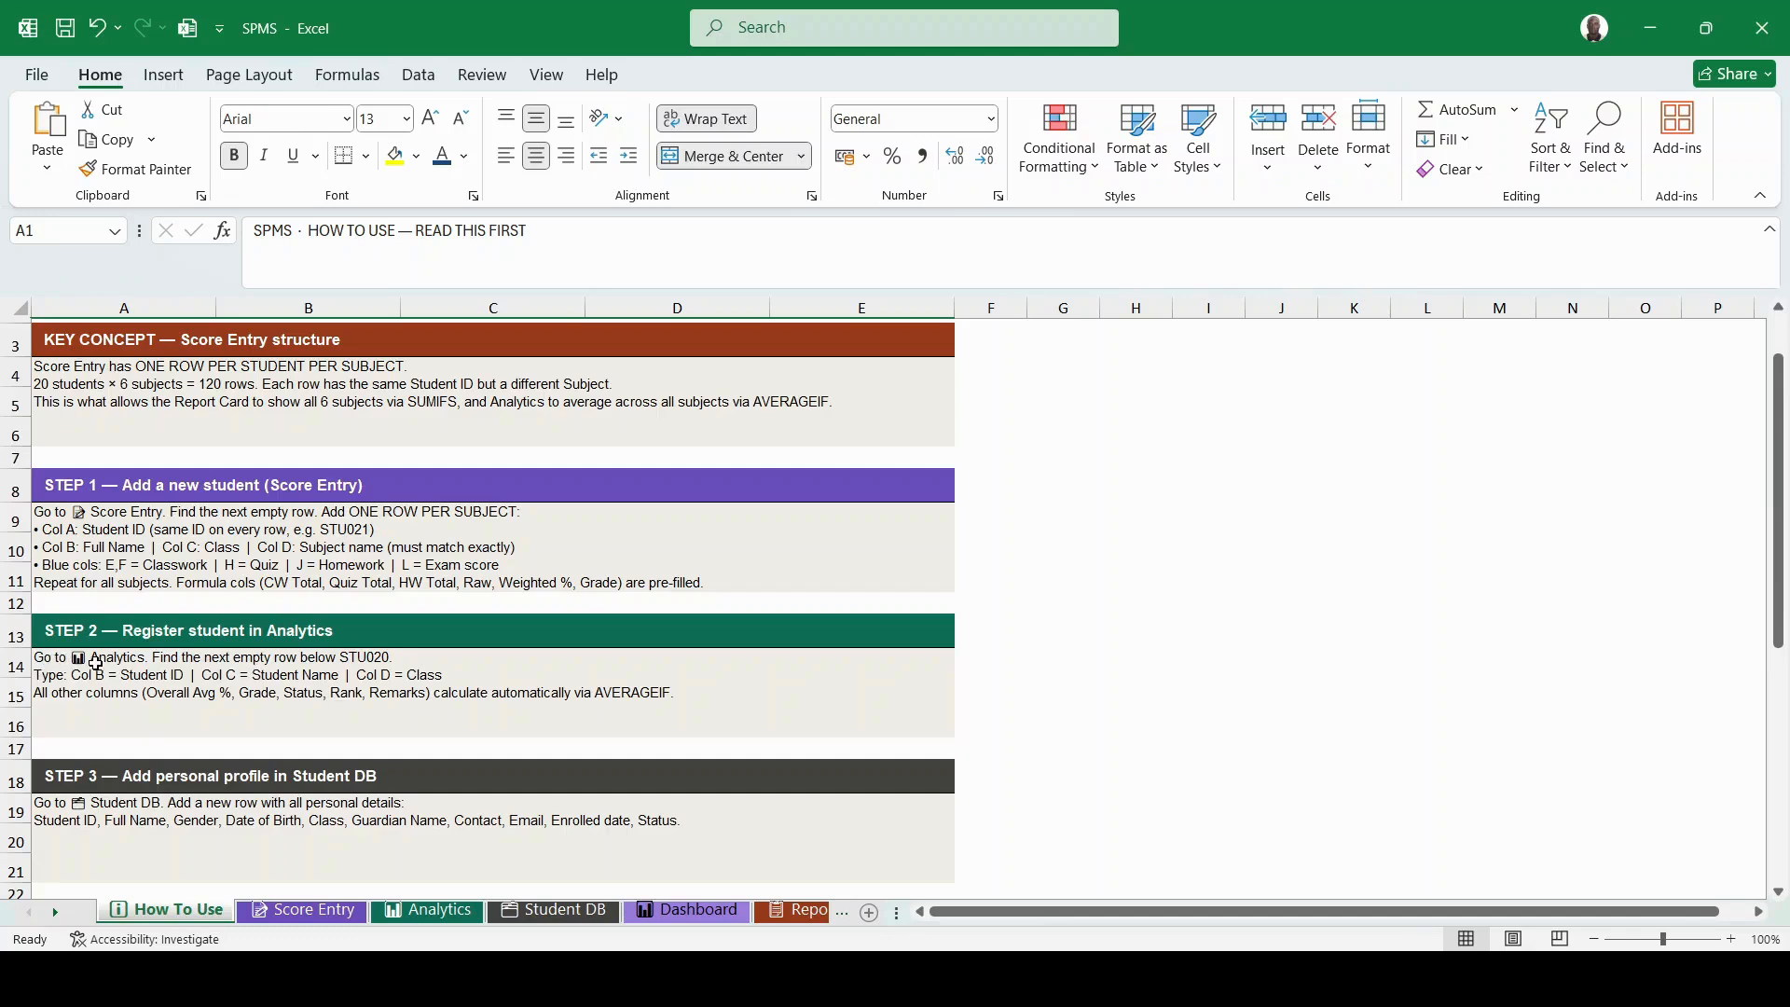
scroll(361, 697, down, 2)
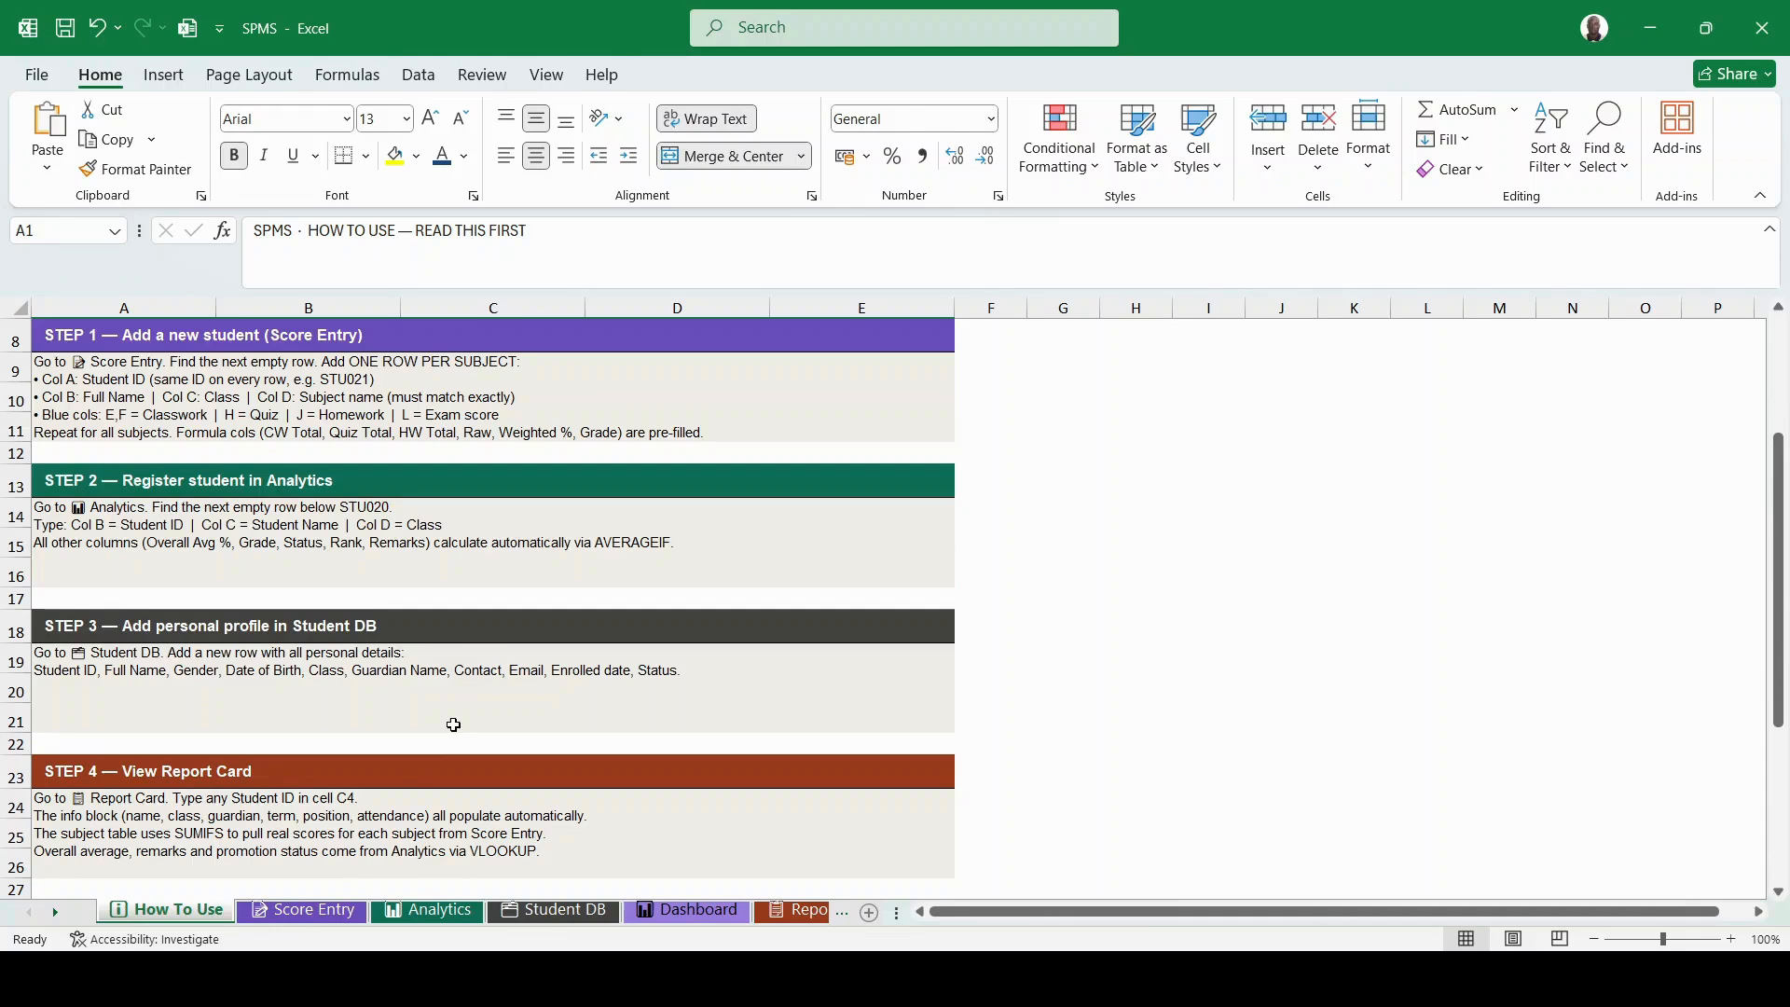
scroll(453, 724, up, 3)
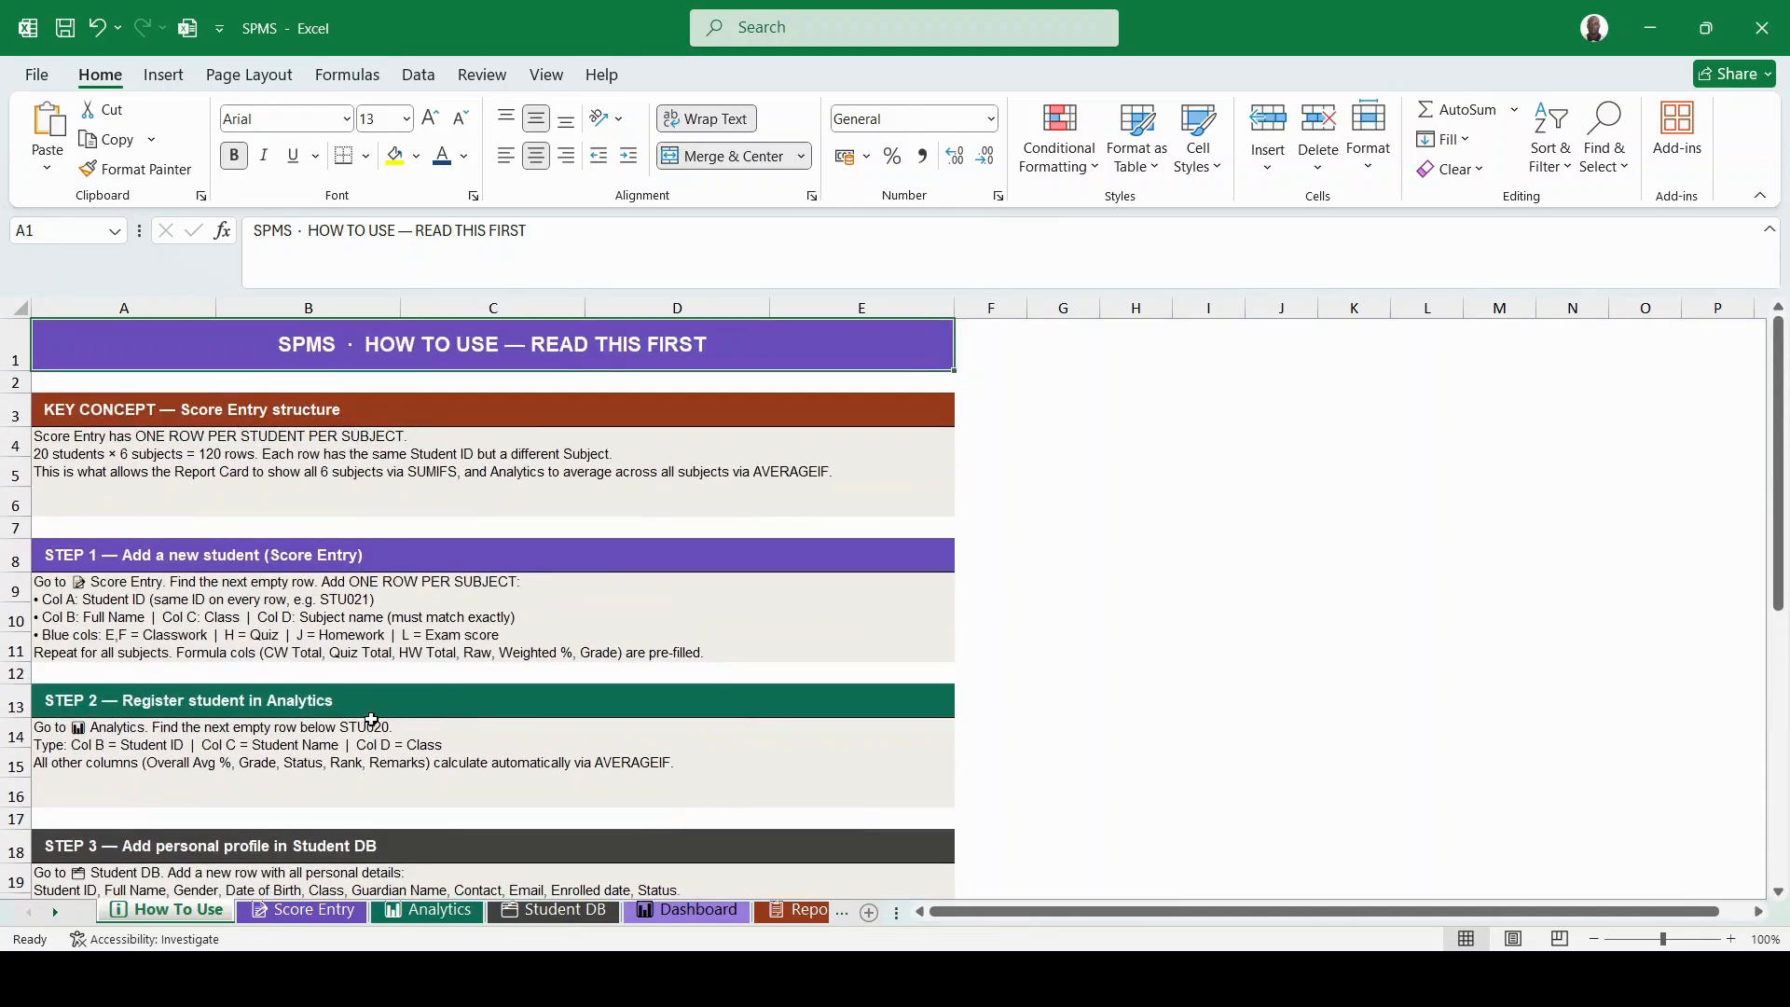
click(301, 909)
scroll(402, 643, up, 1)
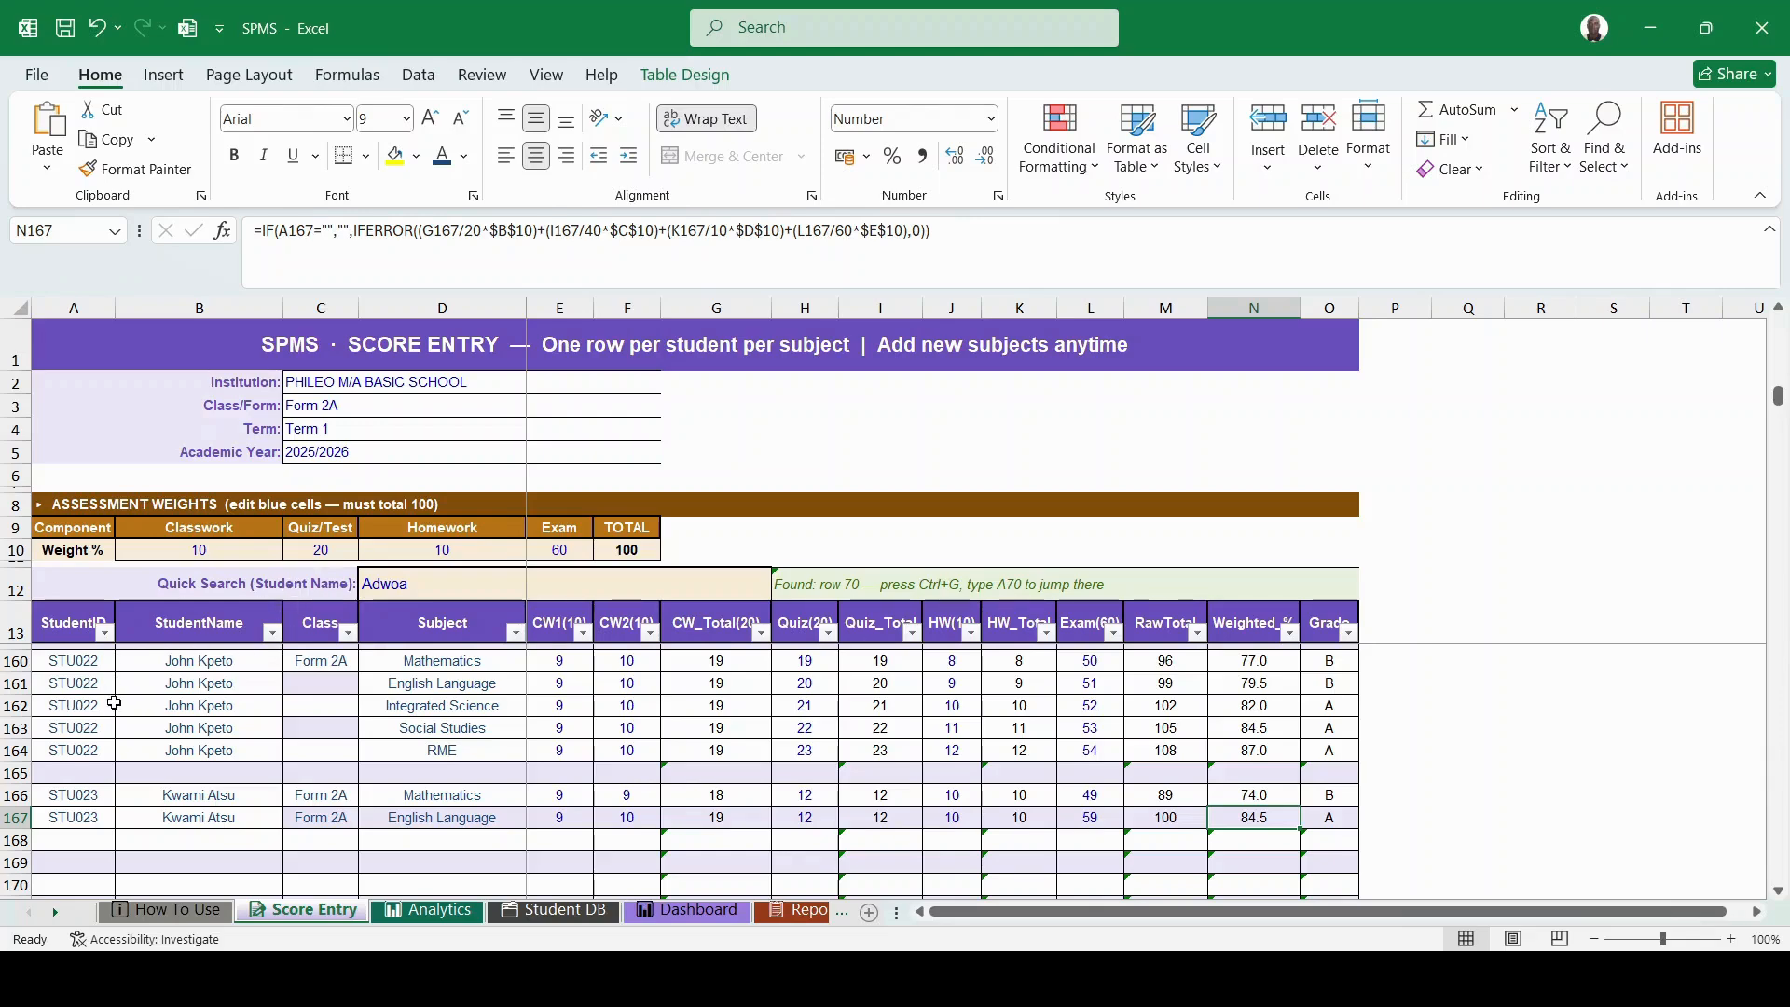
scroll(114, 702, up, 12)
scroll(114, 702, up, 12)
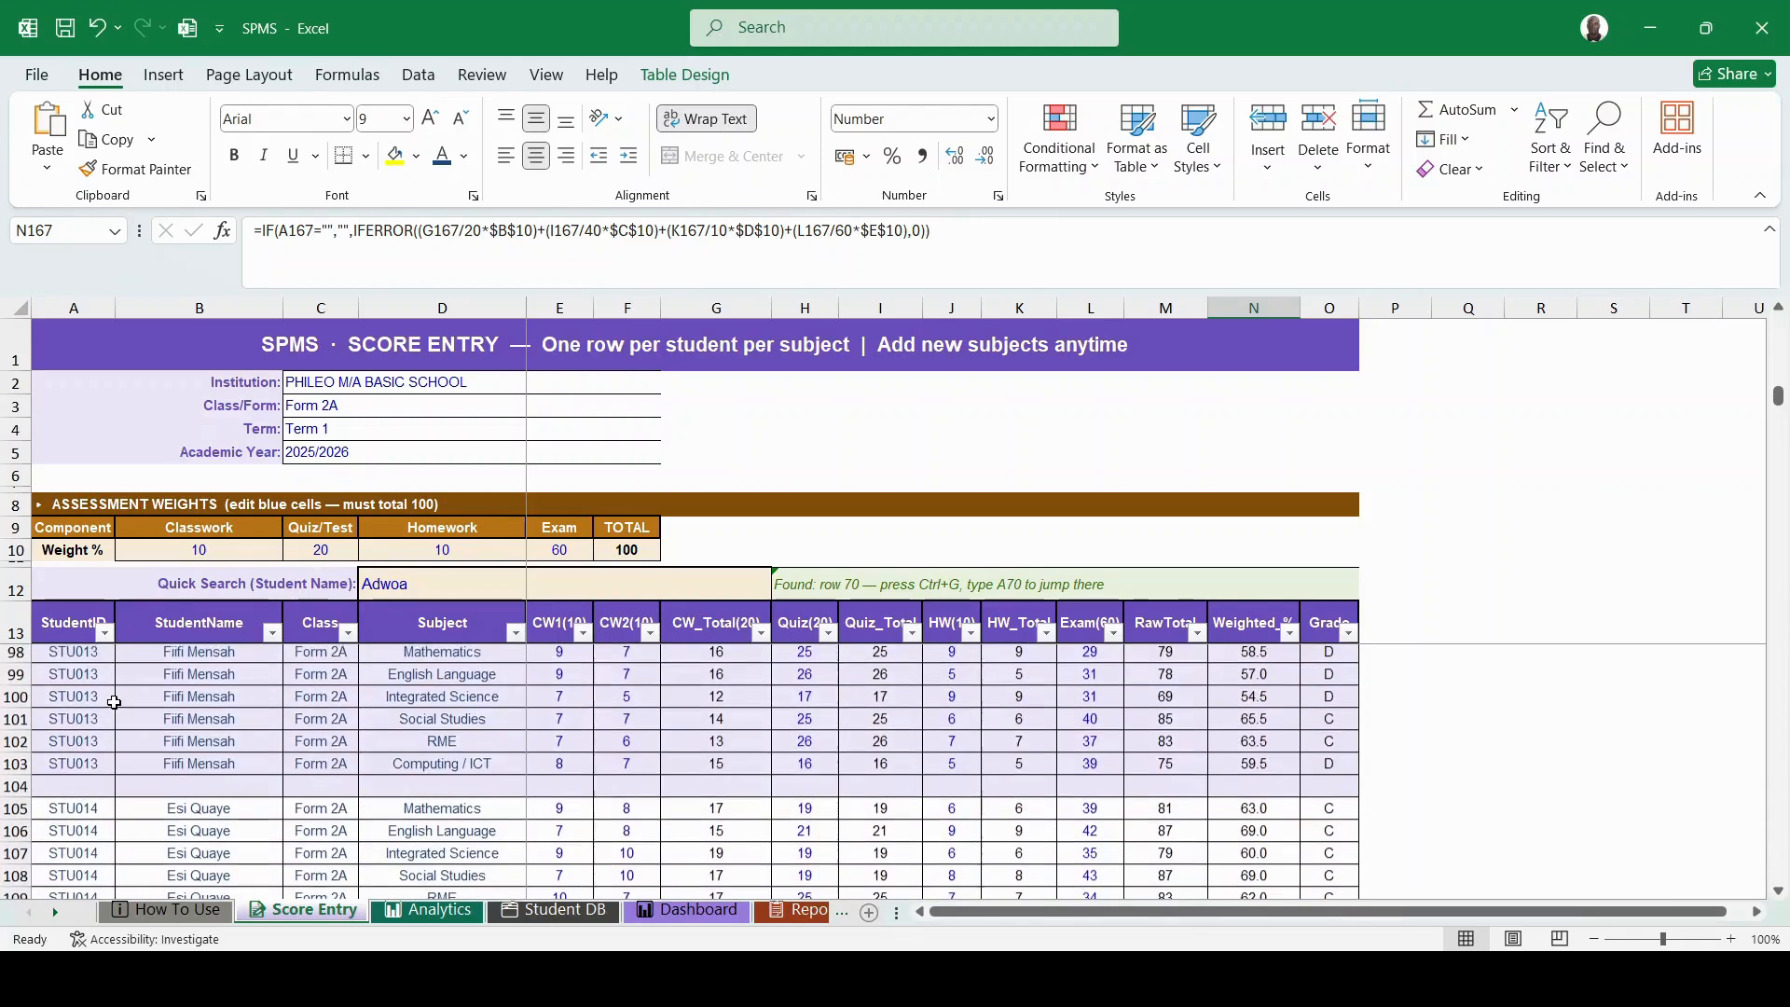
scroll(114, 702, down, 19)
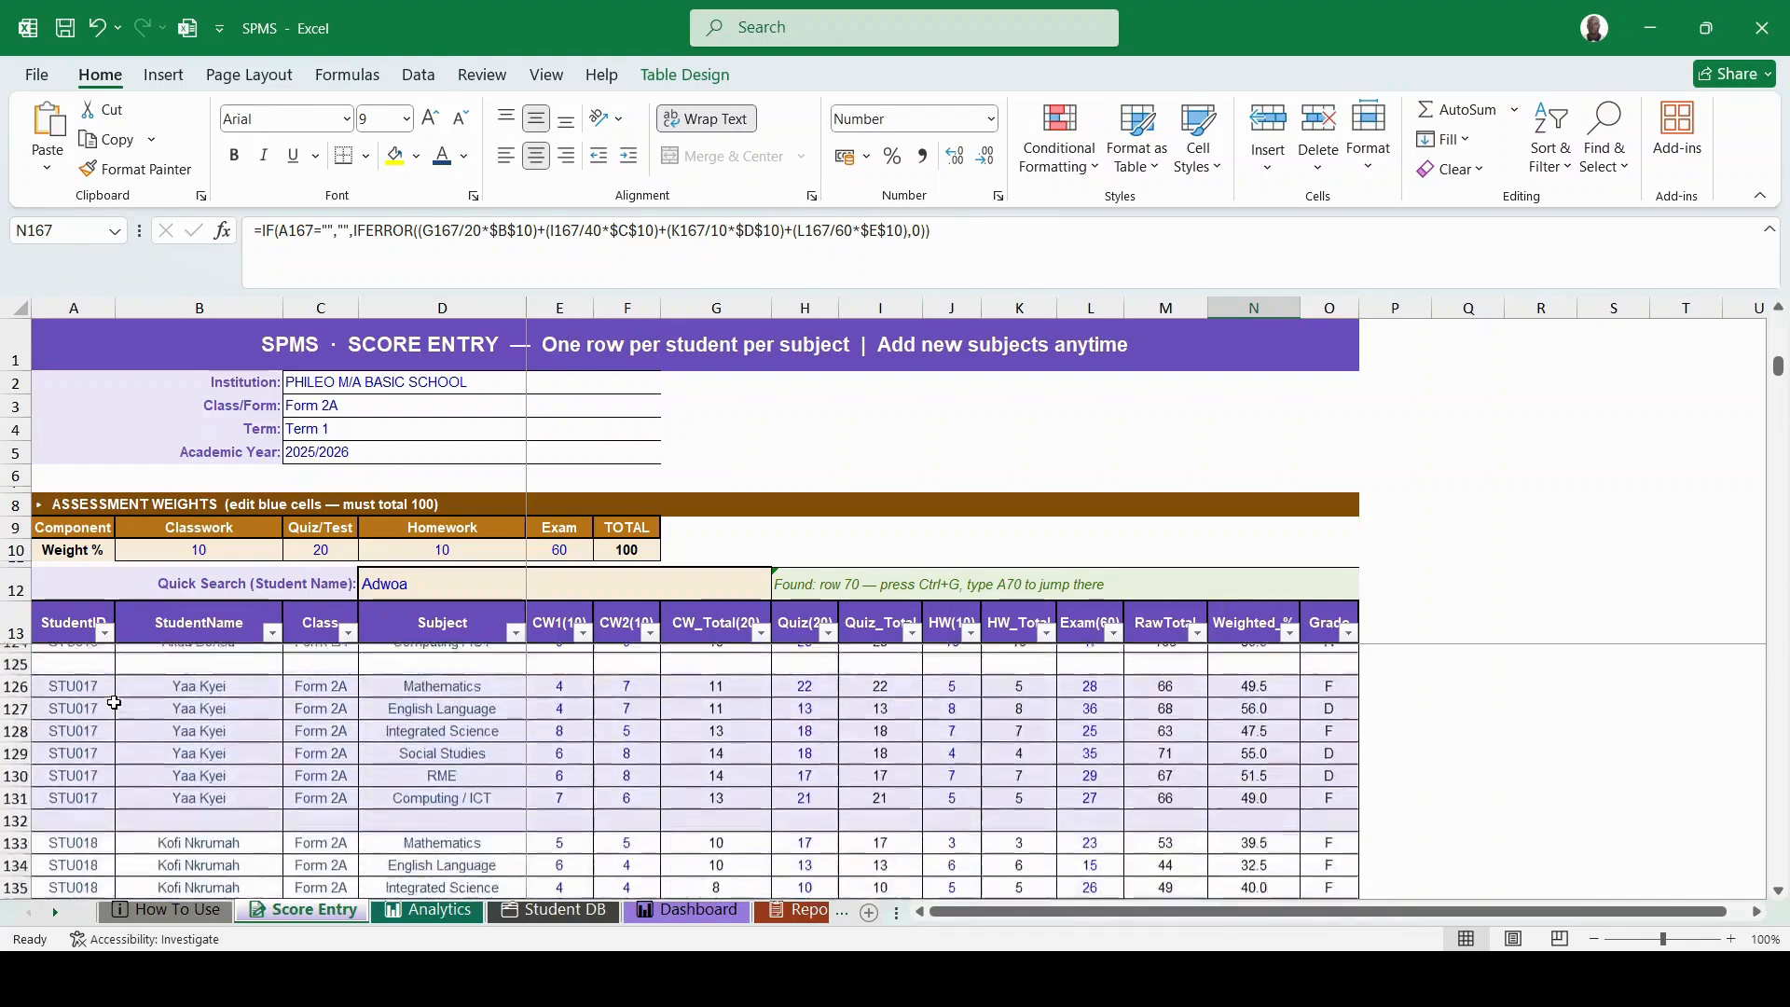
scroll(114, 702, down, 3)
scroll(114, 702, up, 3)
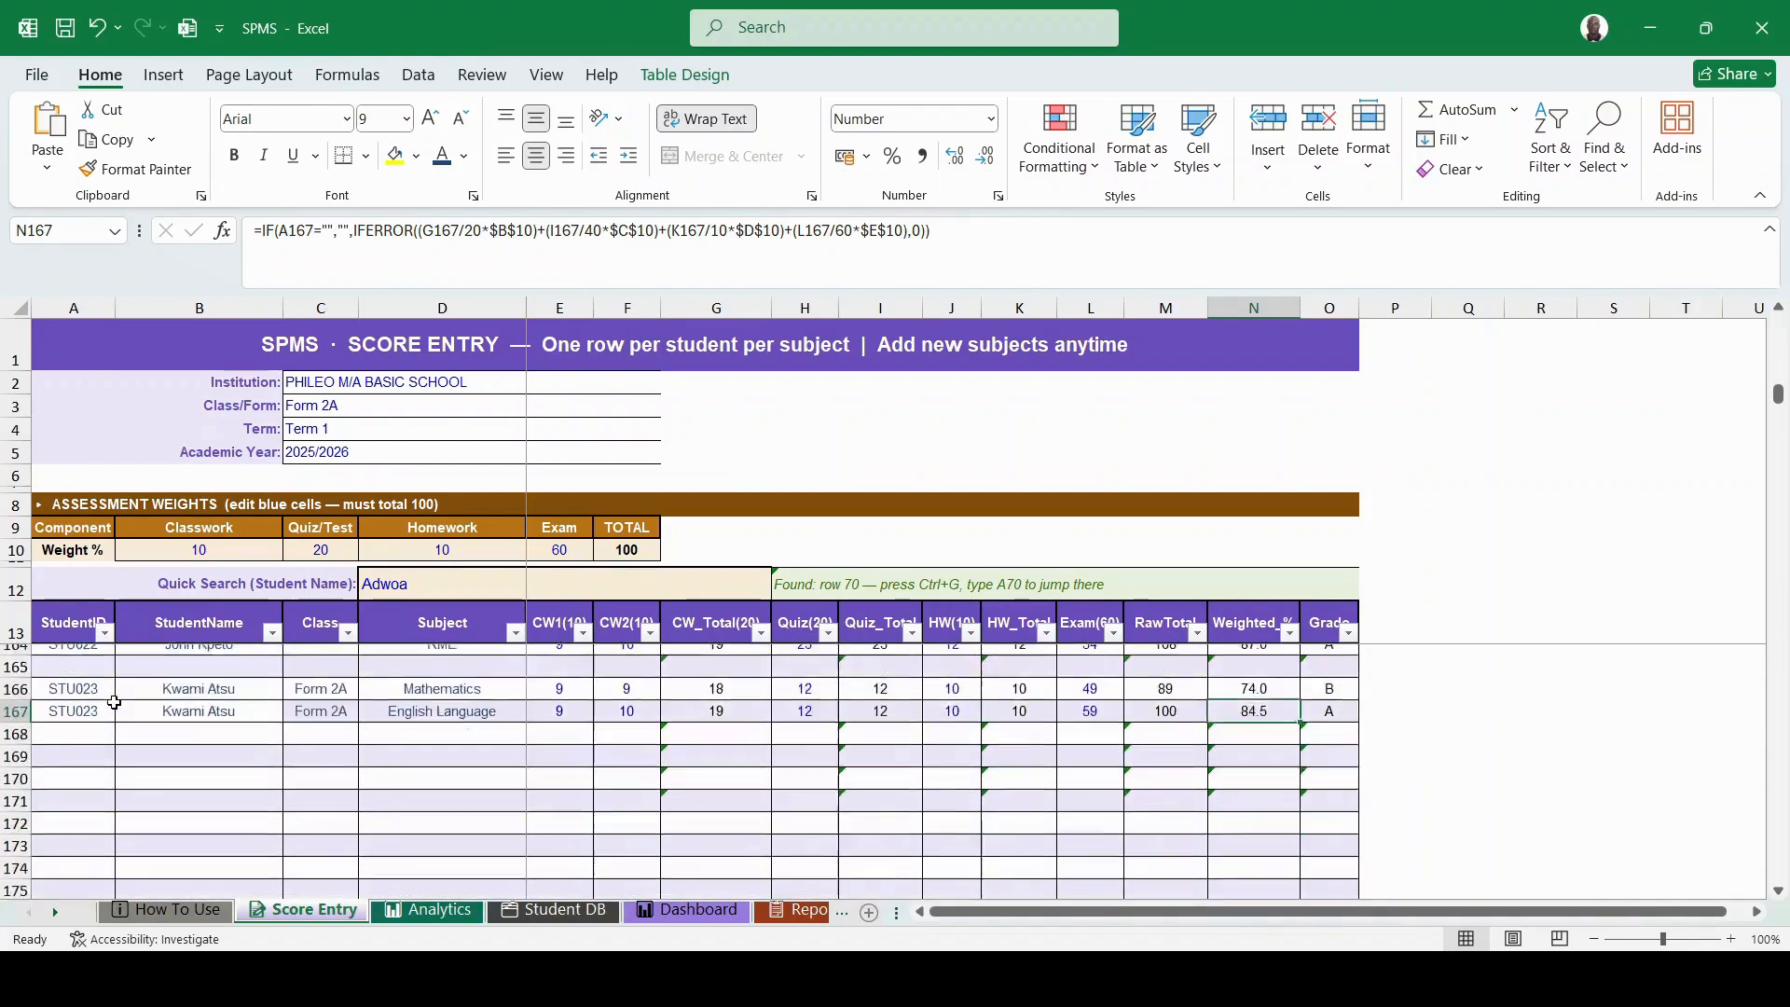
scroll(114, 702, down, 3)
scroll(114, 702, up, 14)
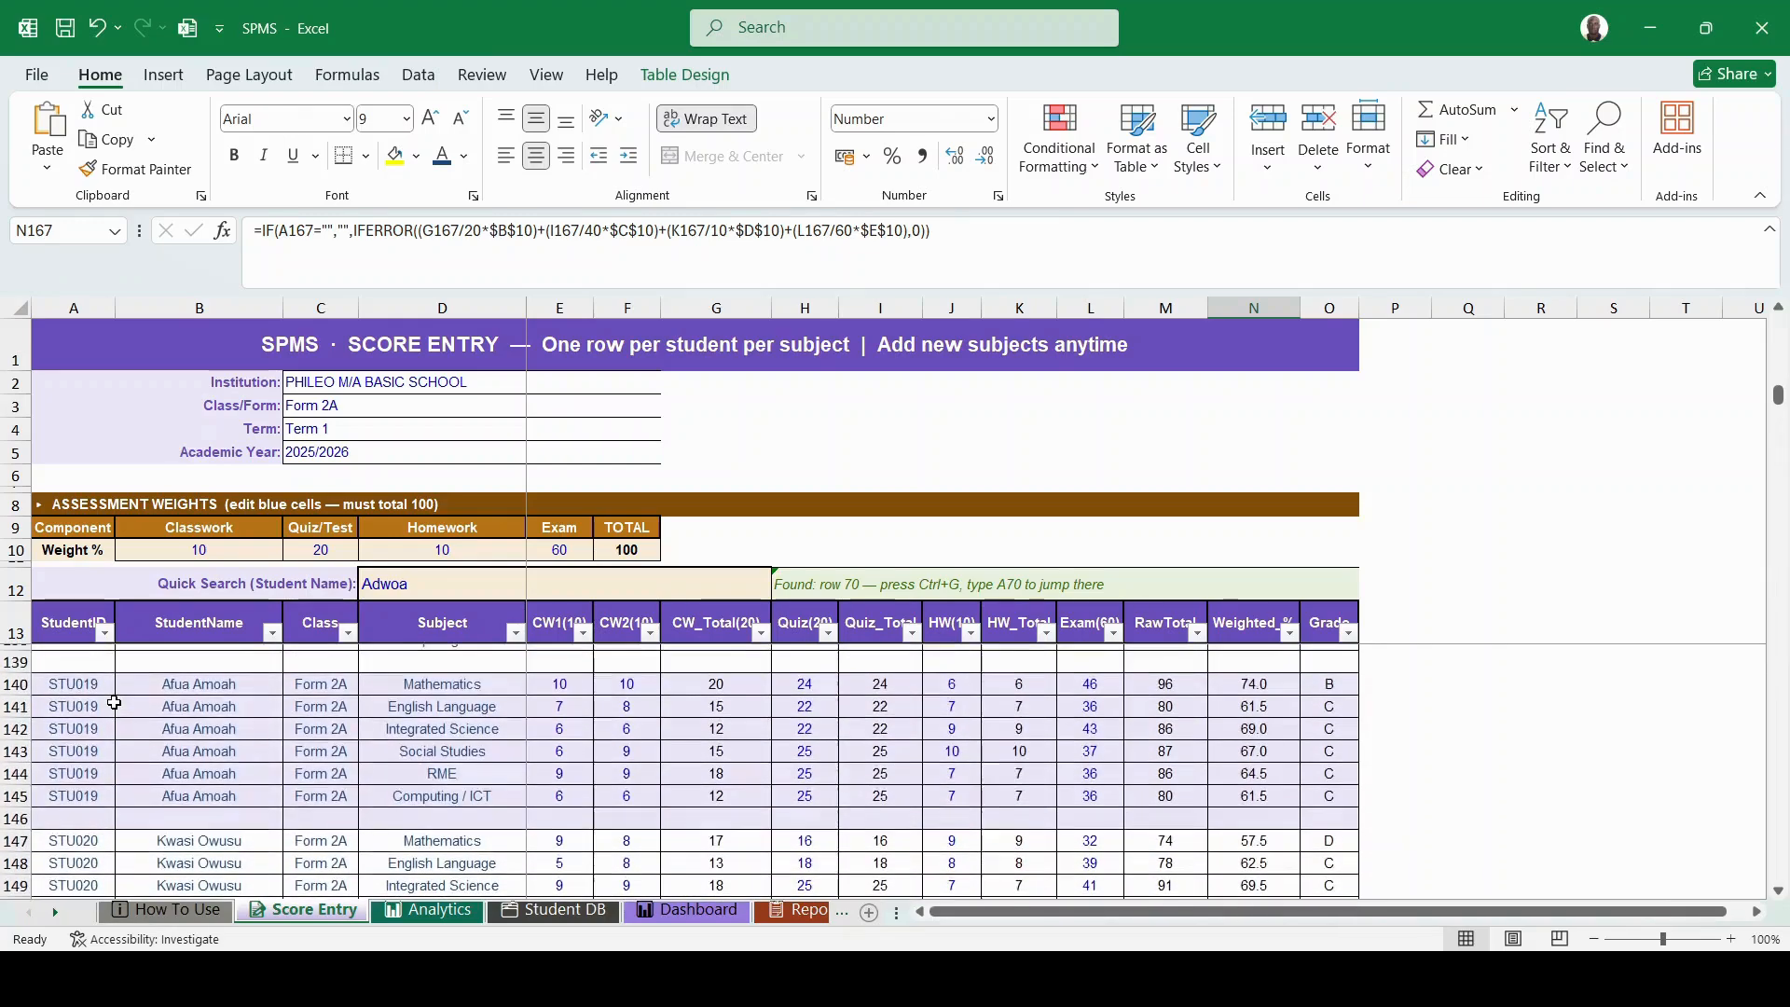
scroll(114, 702, up, 5)
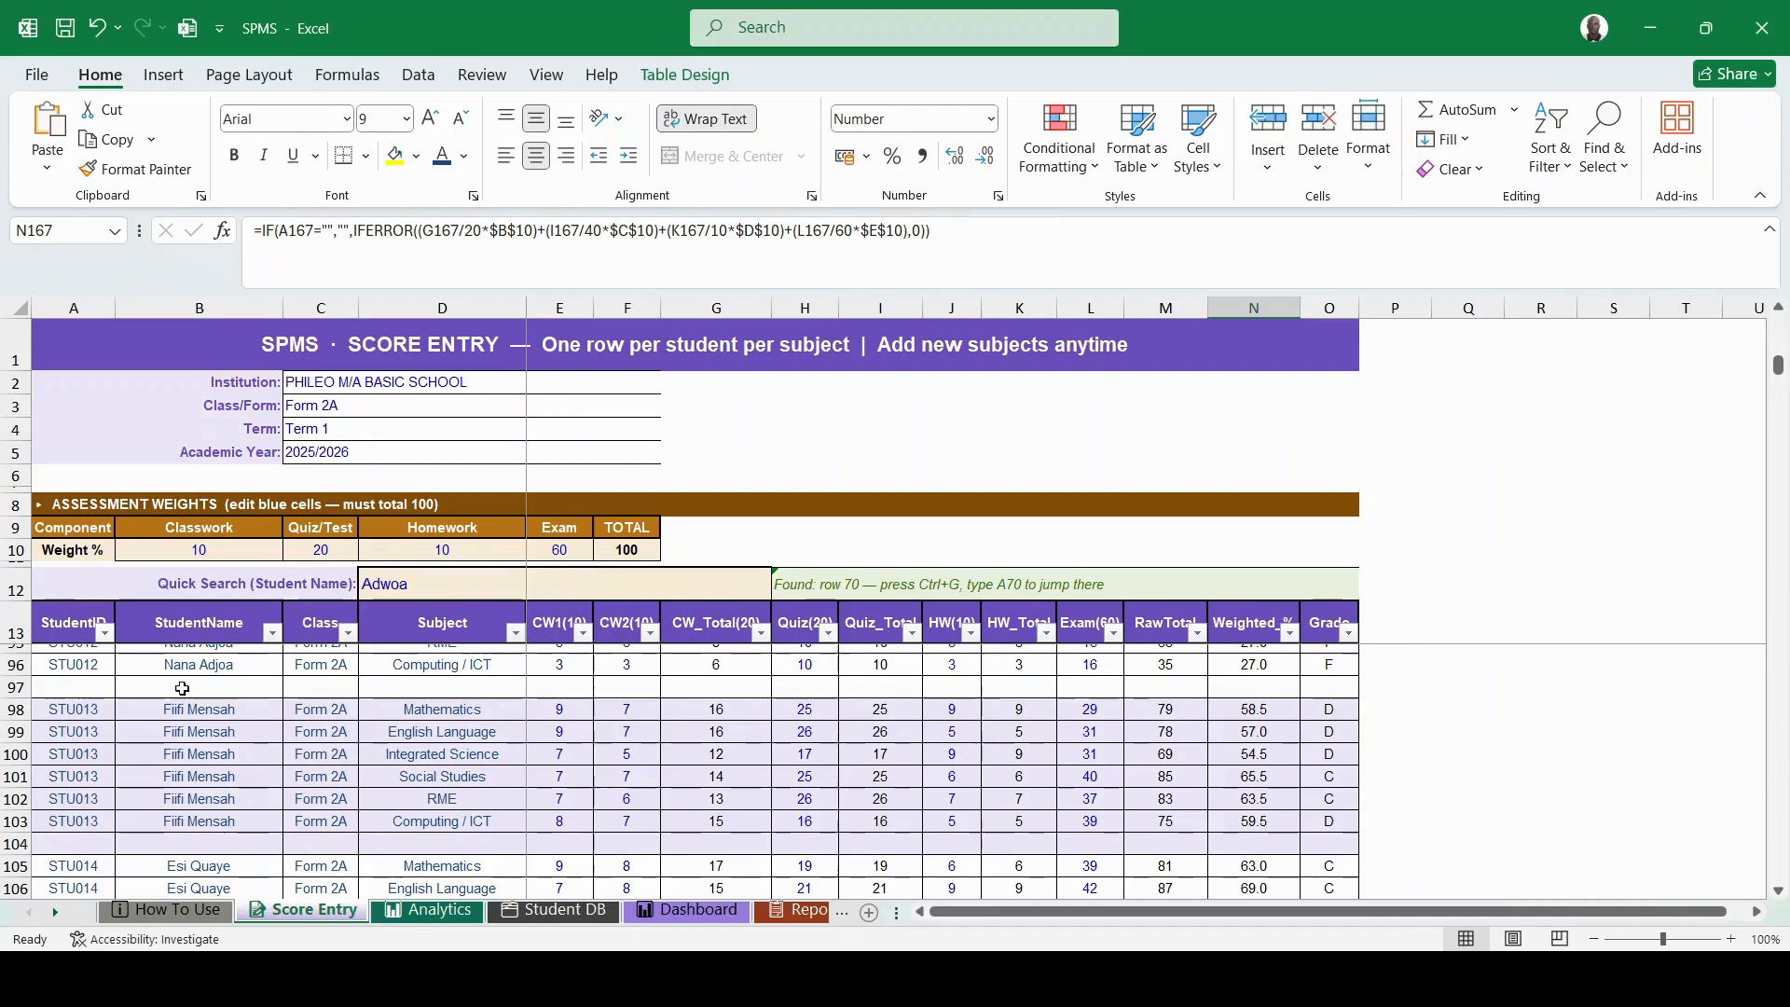
scroll(418, 738, down, 5)
scroll(419, 739, down, 10)
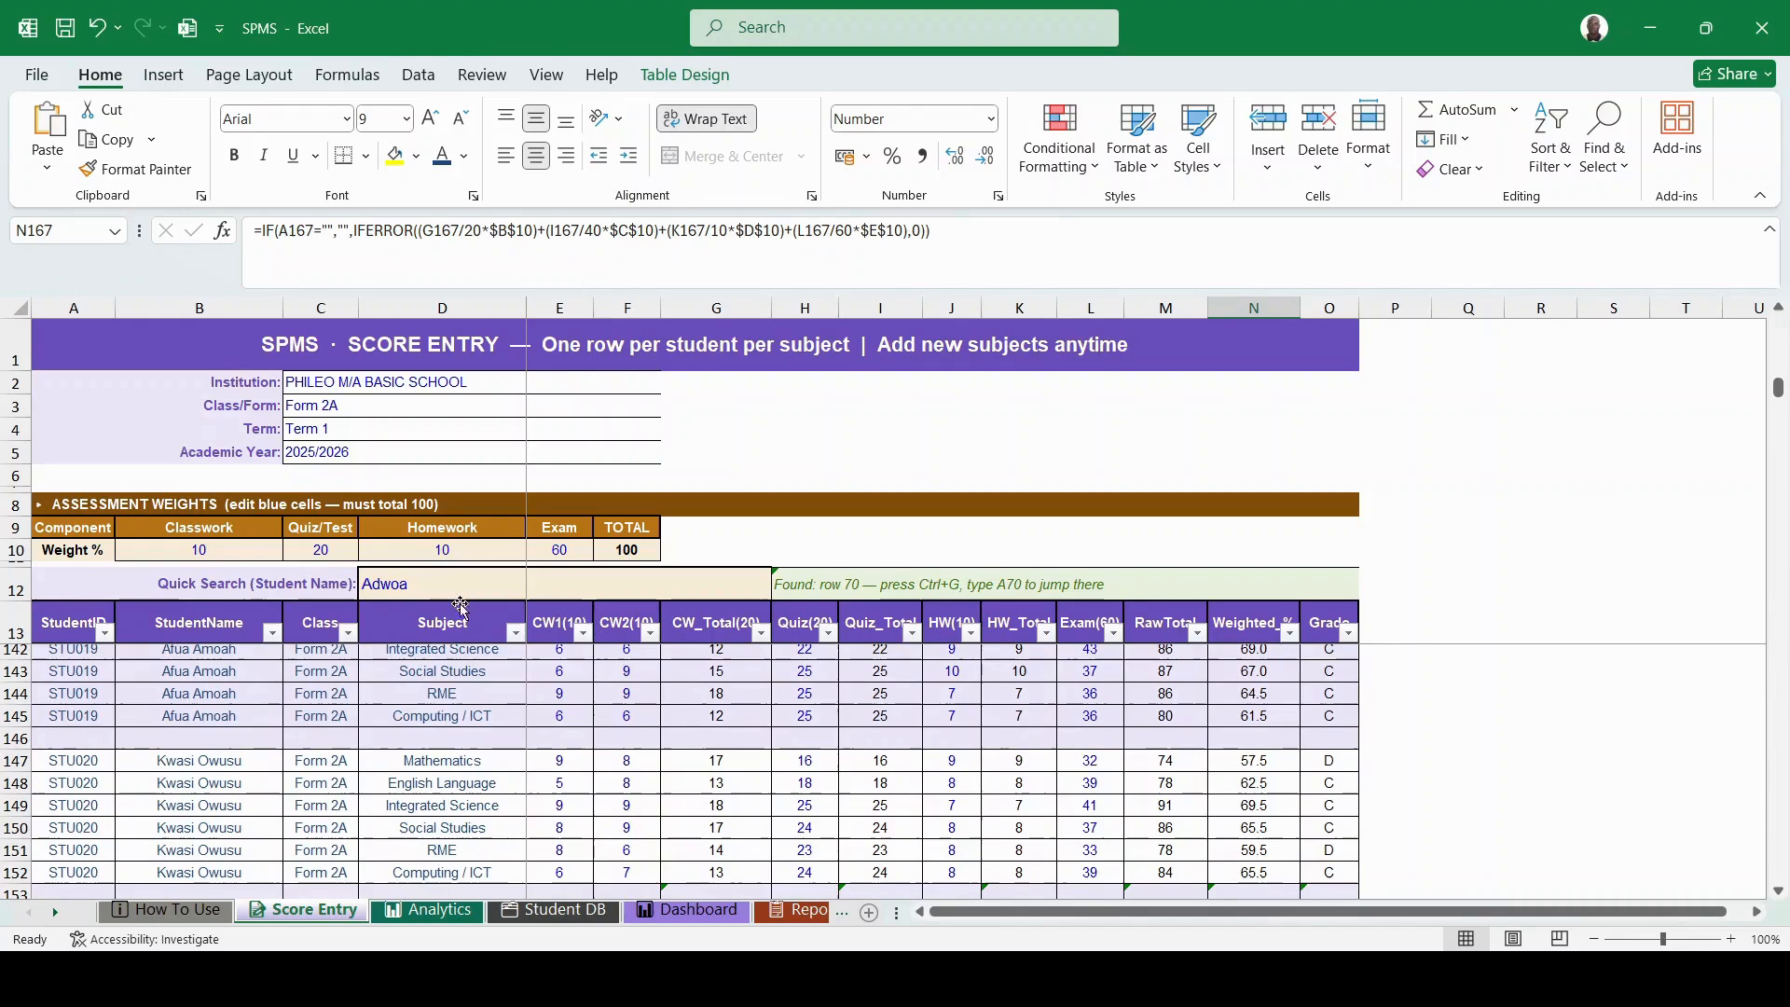
scroll(352, 776, down, 1)
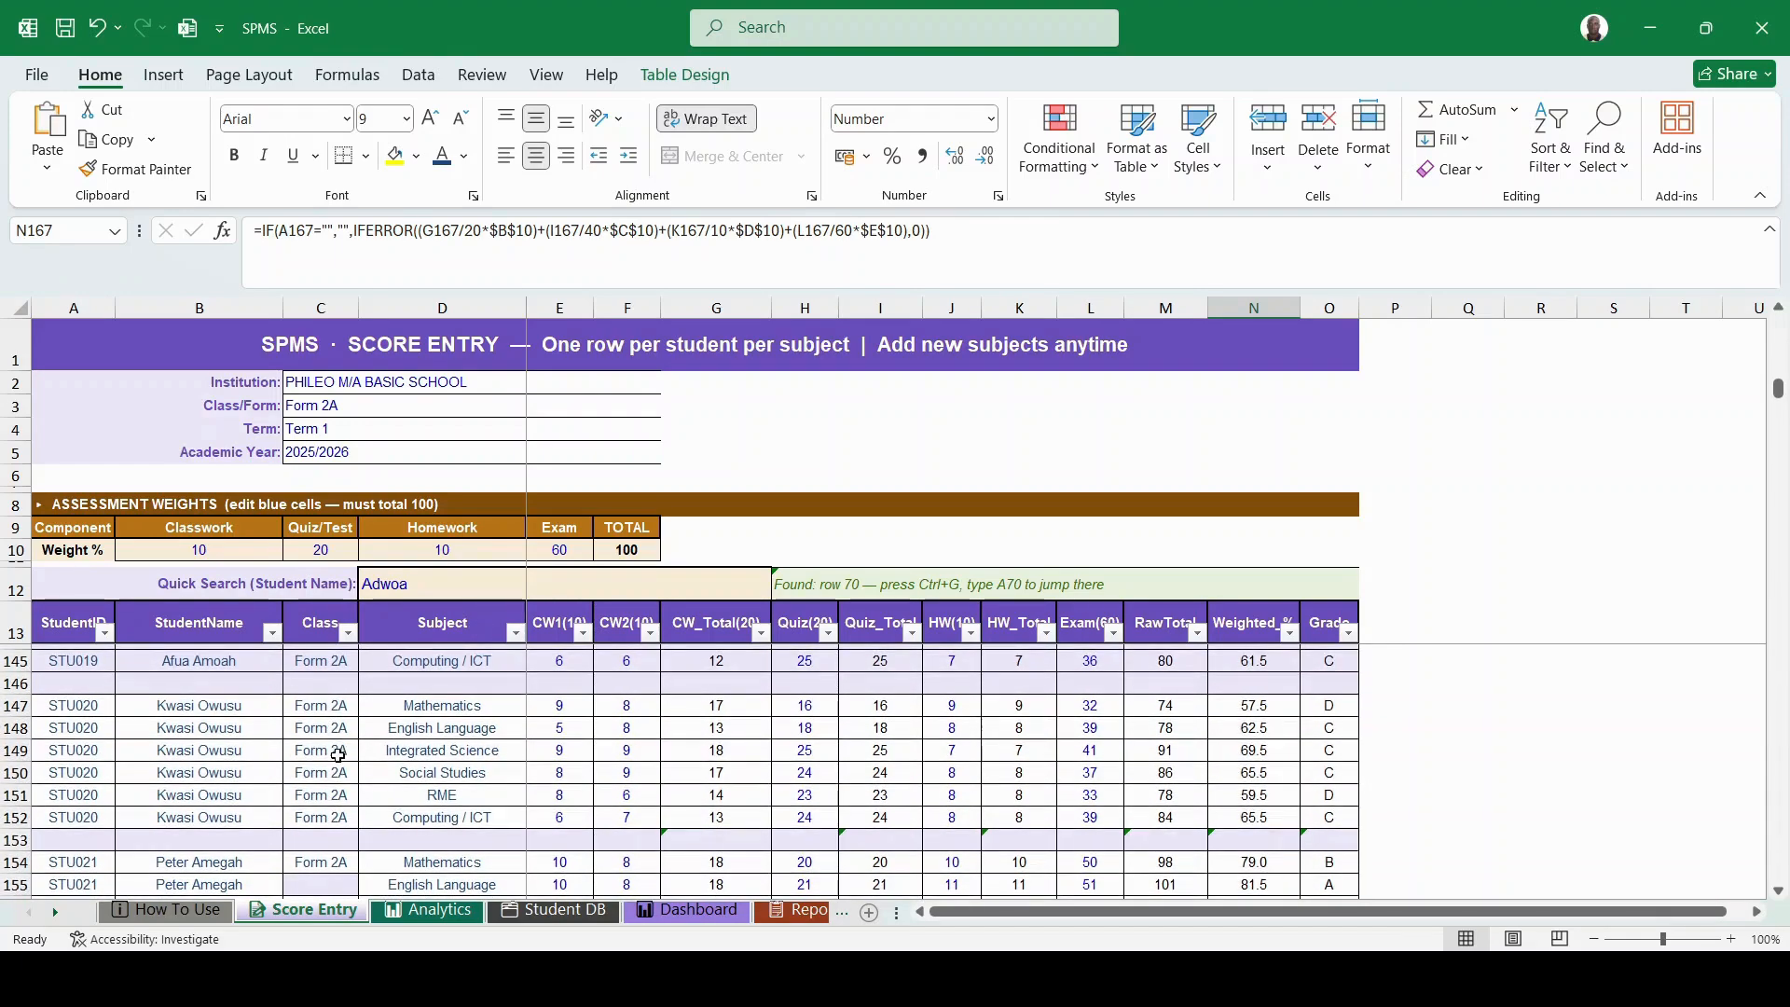
scroll(327, 774, down, 3)
scroll(327, 775, down, 4)
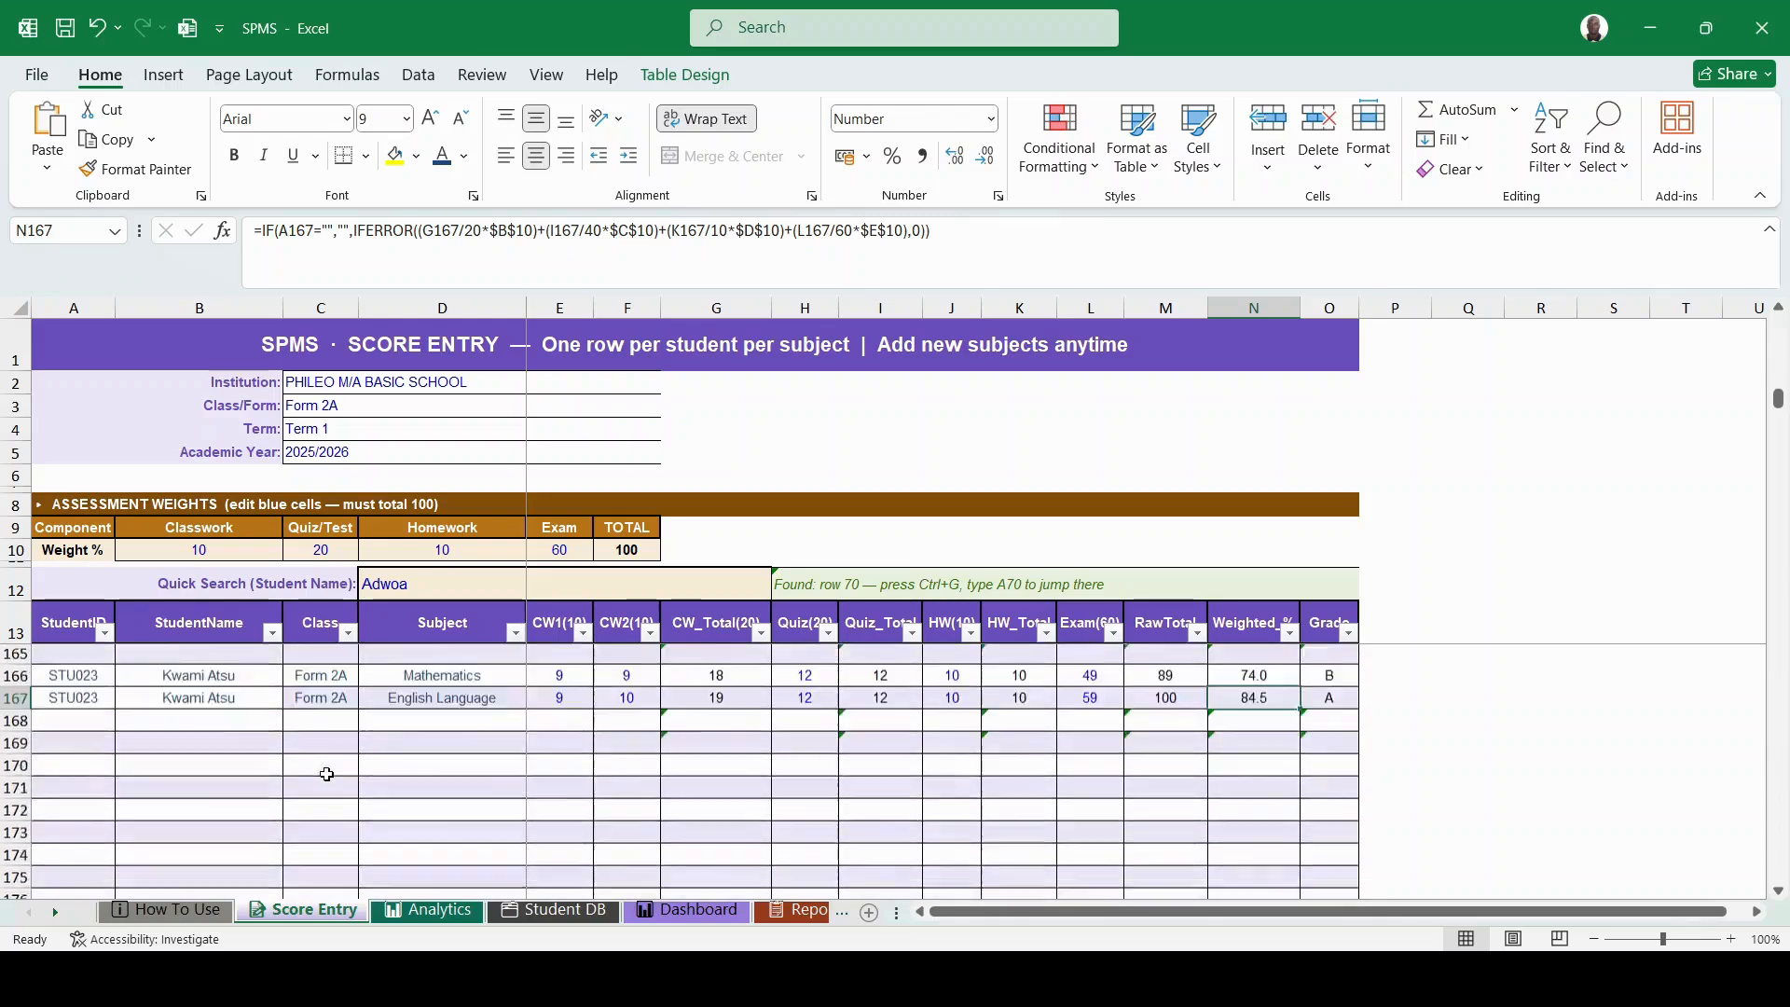
scroll(322, 770, up, 3)
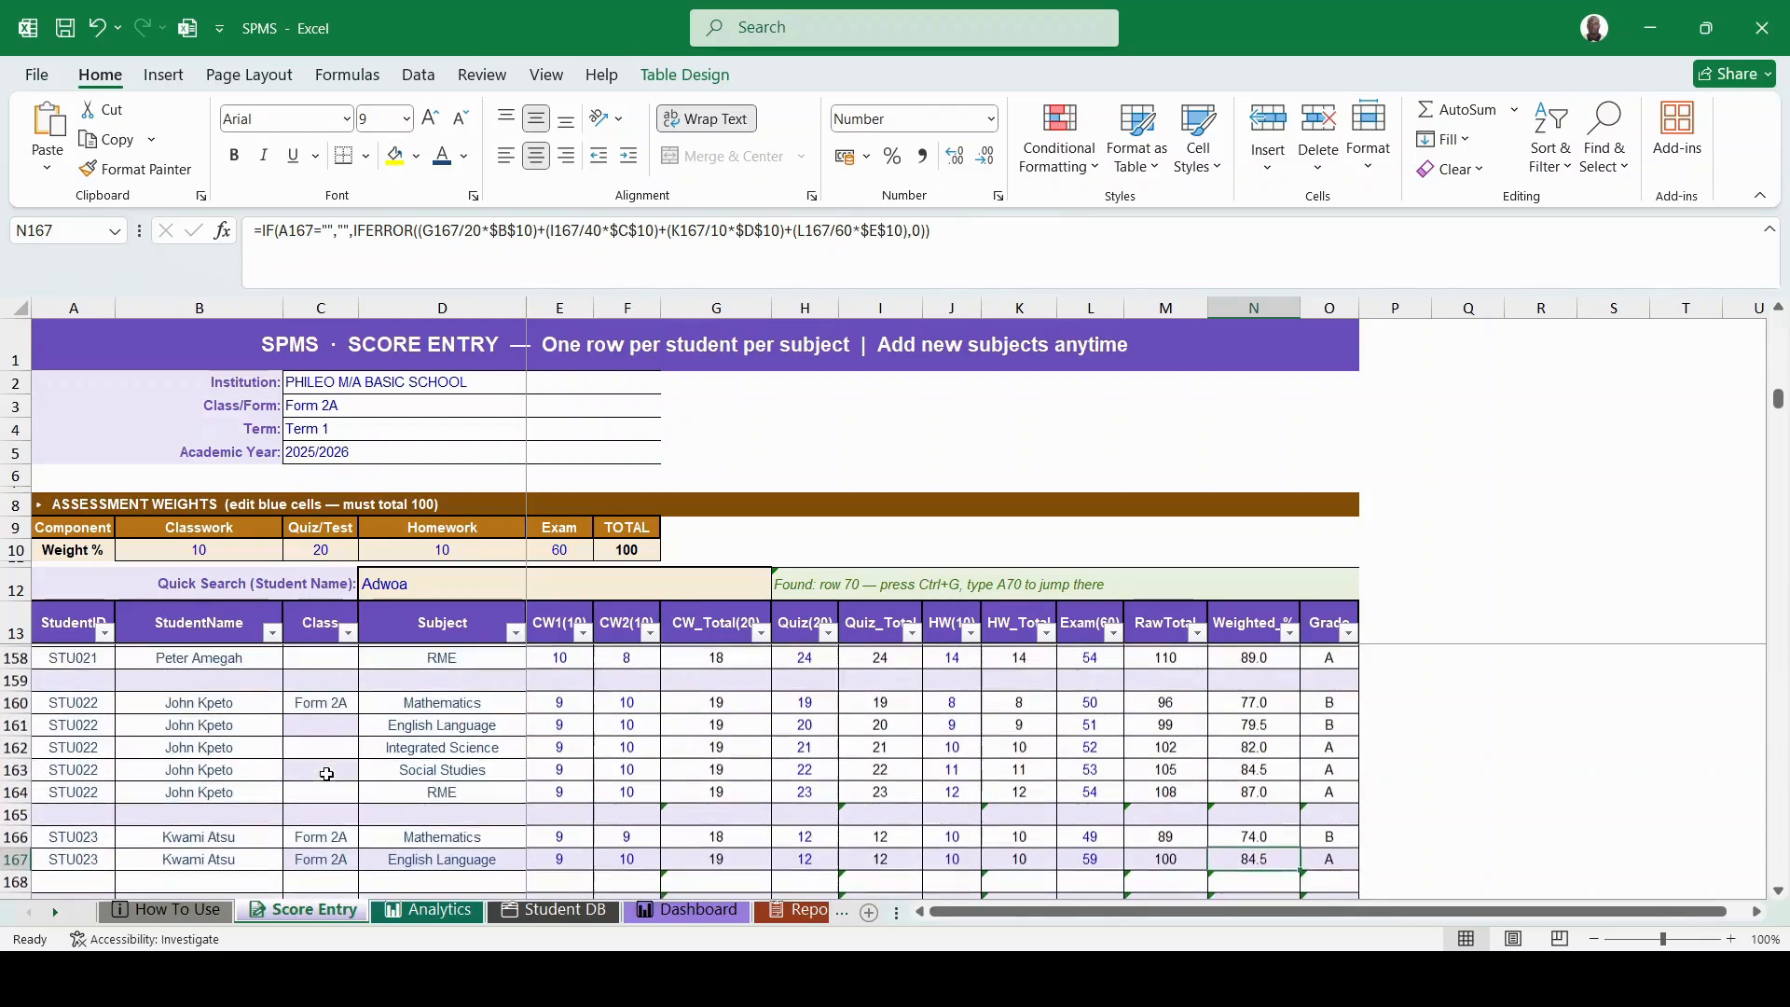
click(434, 582)
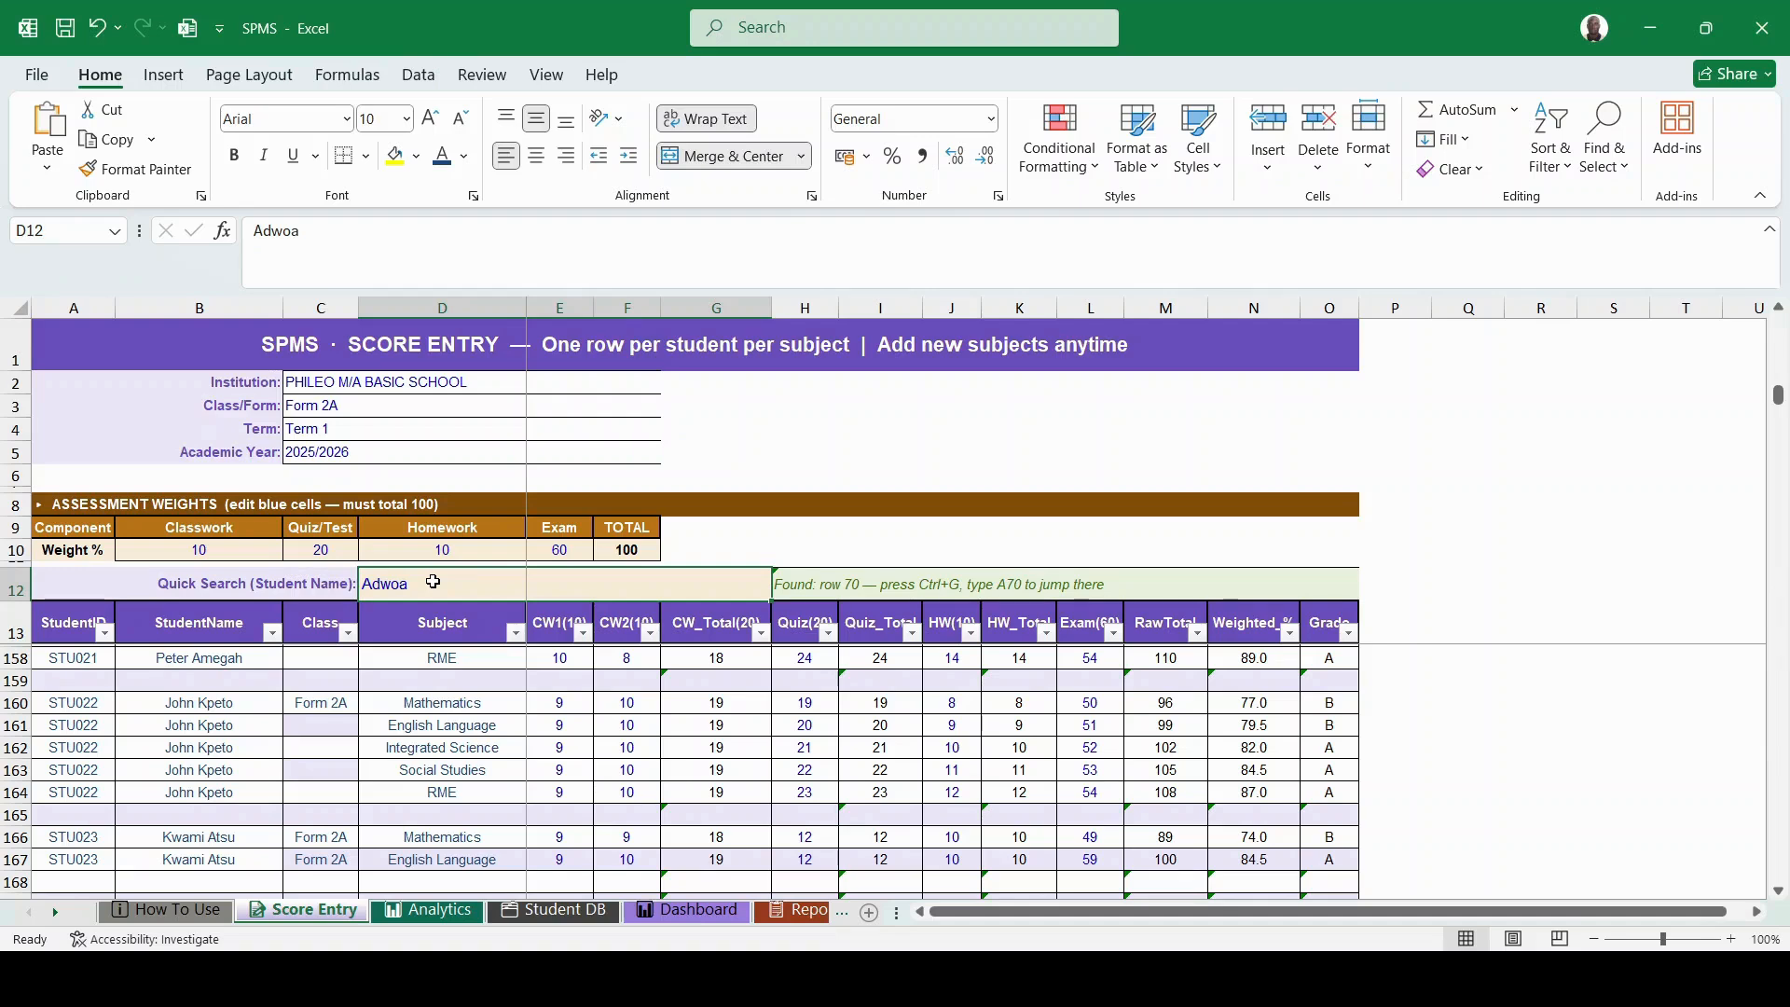
- Search JOHN in the Quick Search cell D12 so it reports a match at row 160
text(JOHN)
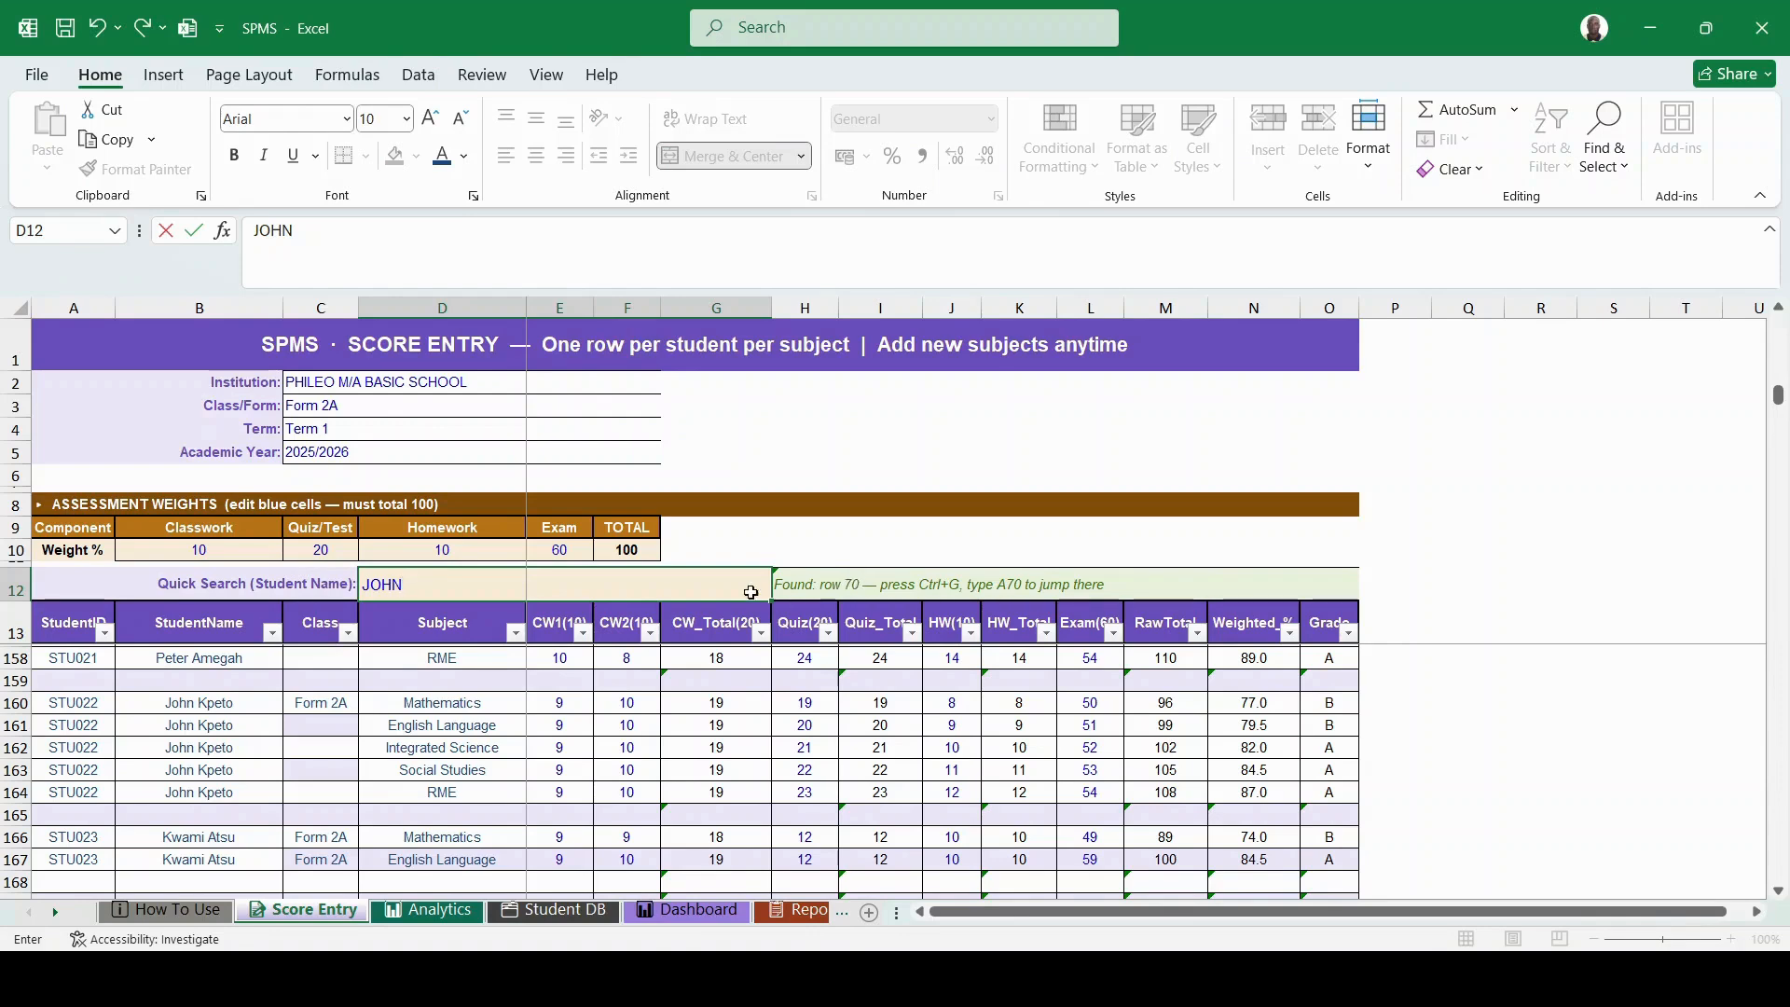
key(Return)
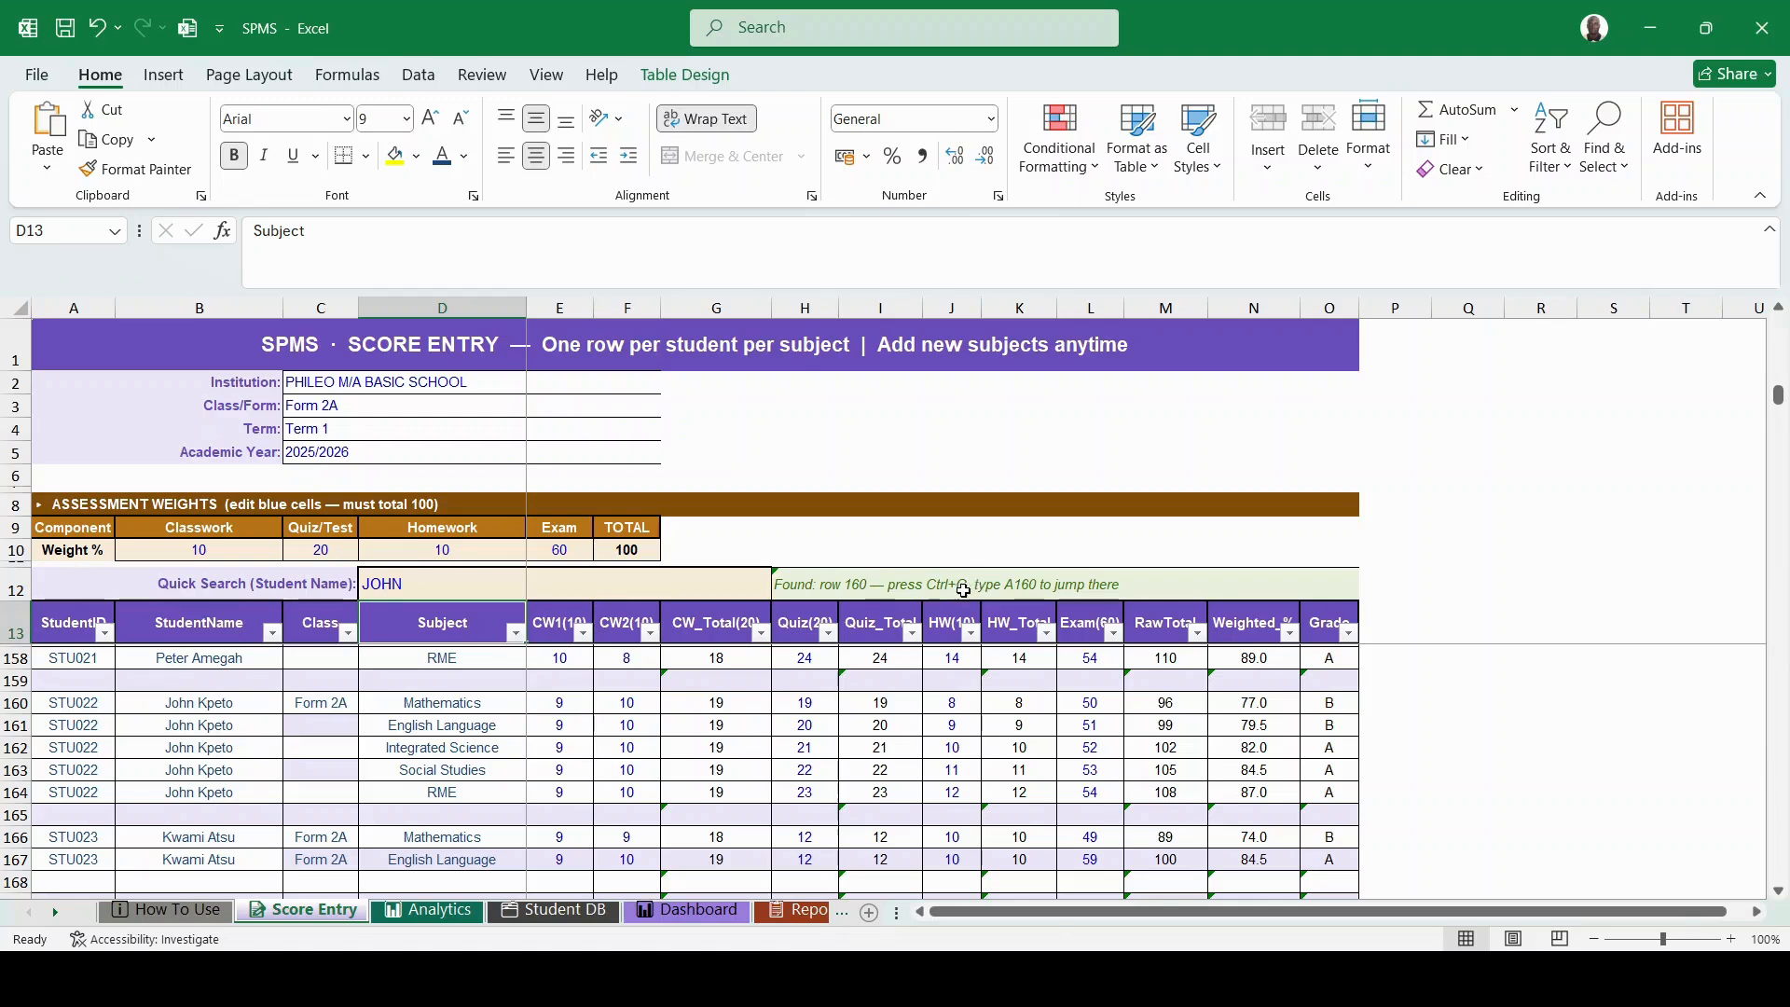
key(ctrl+g)
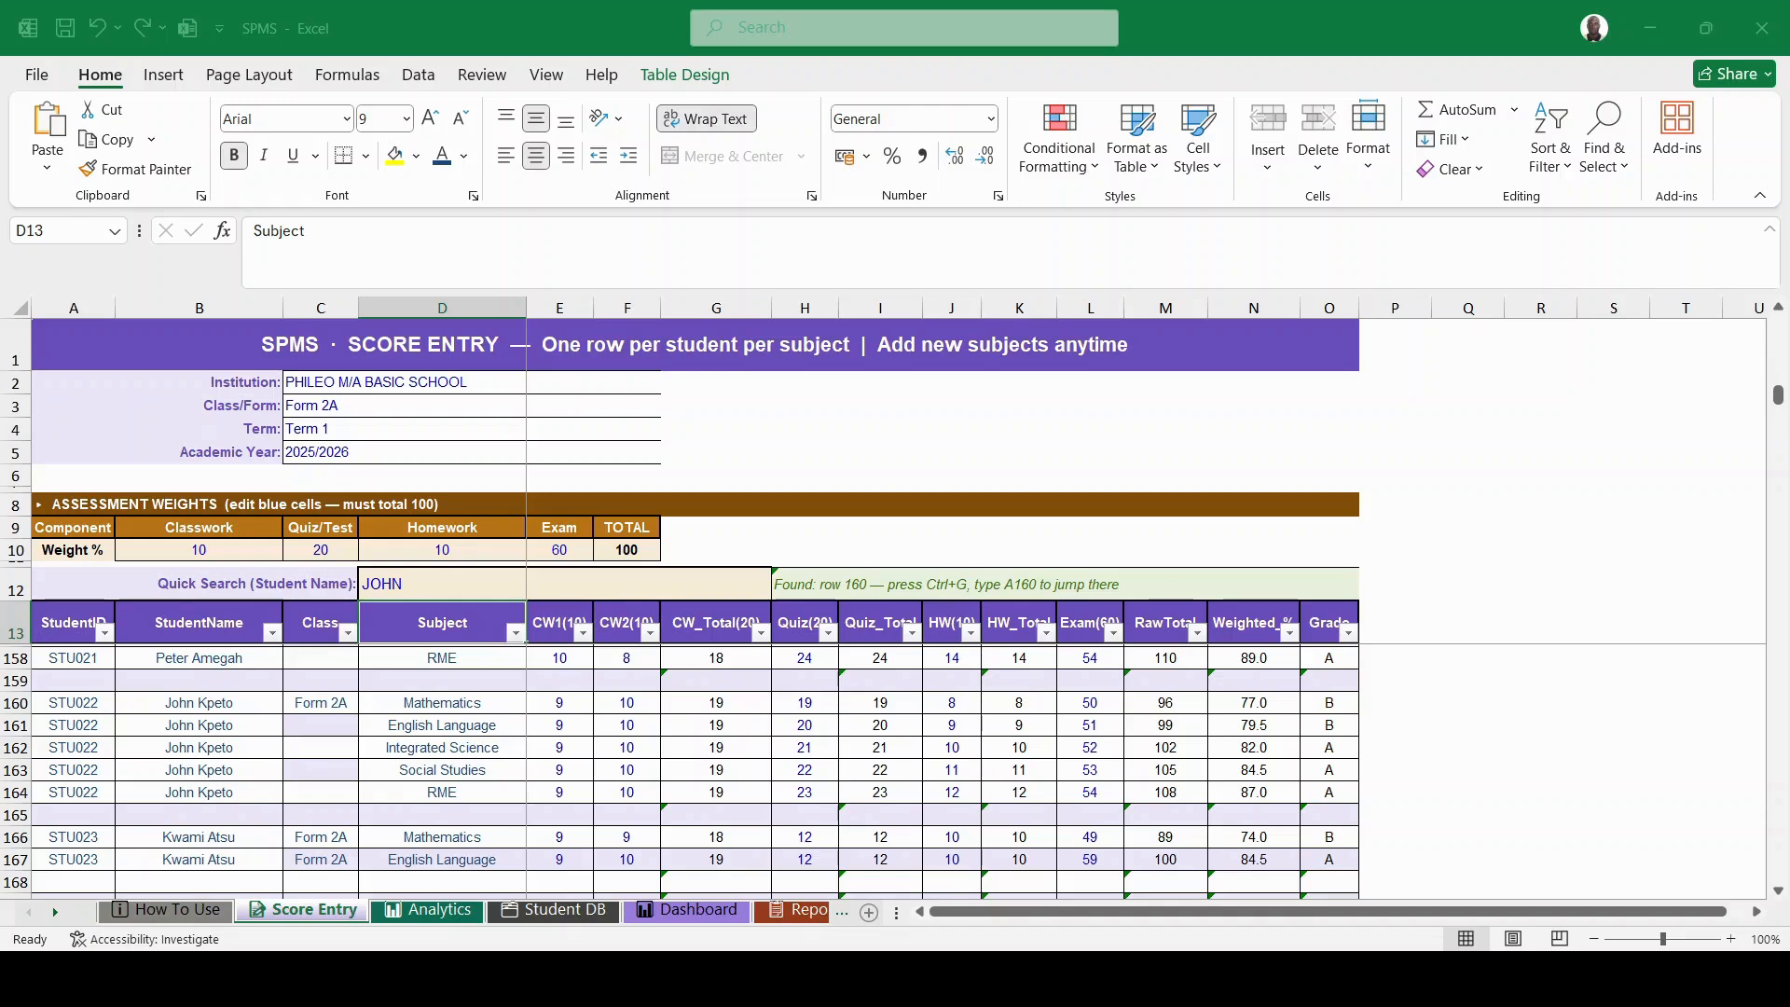
- Go to A160 and set STU022's Mathematics CW2 score in F160 to 9, making the raw total 95
click(1339, 414)
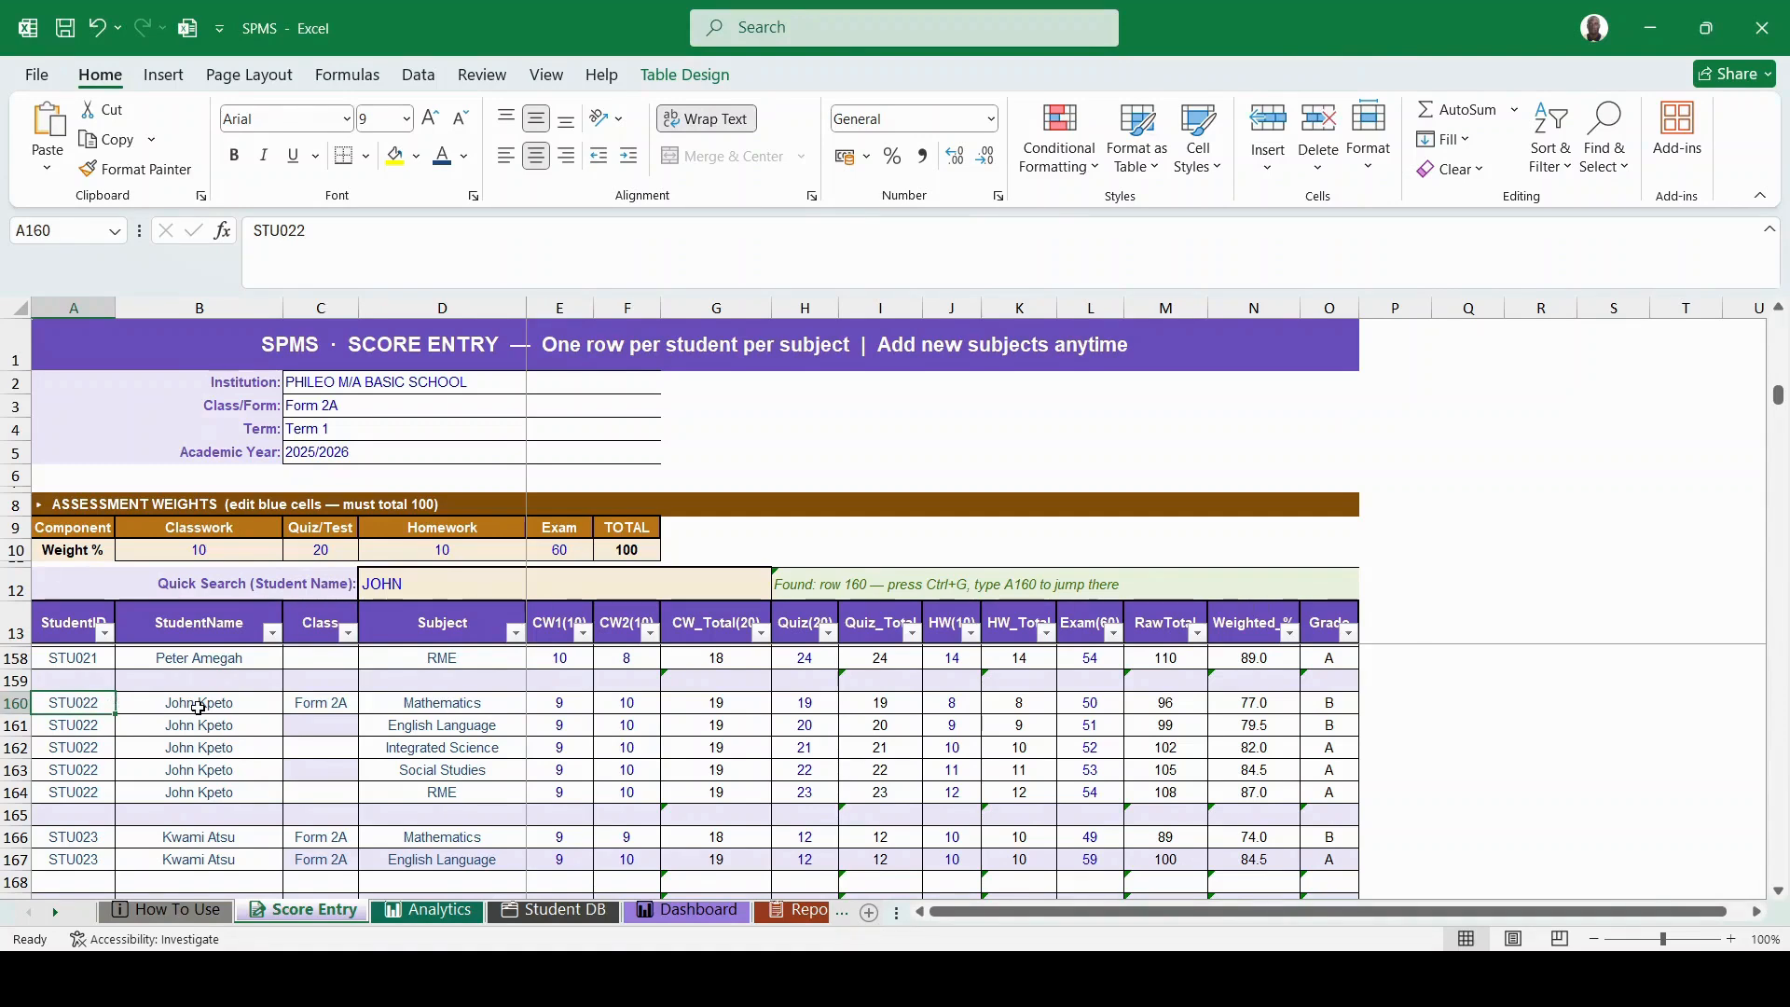
click(715, 709)
click(800, 708)
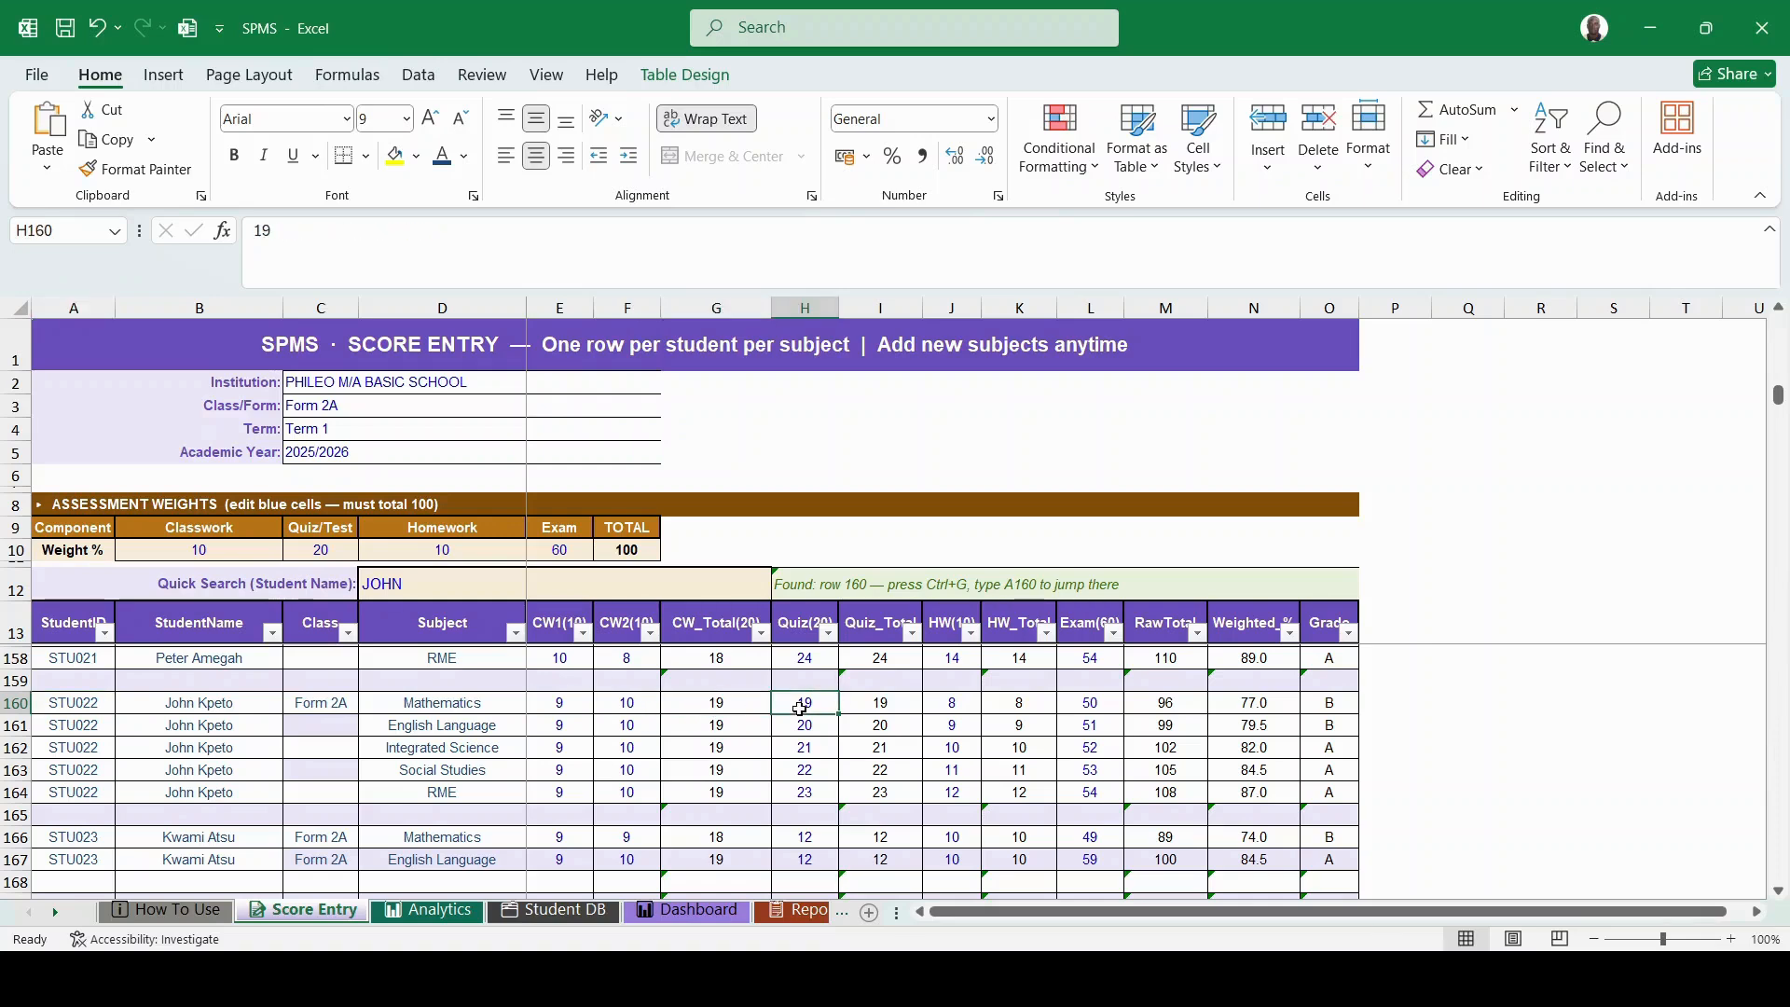
click(626, 700)
text(9)
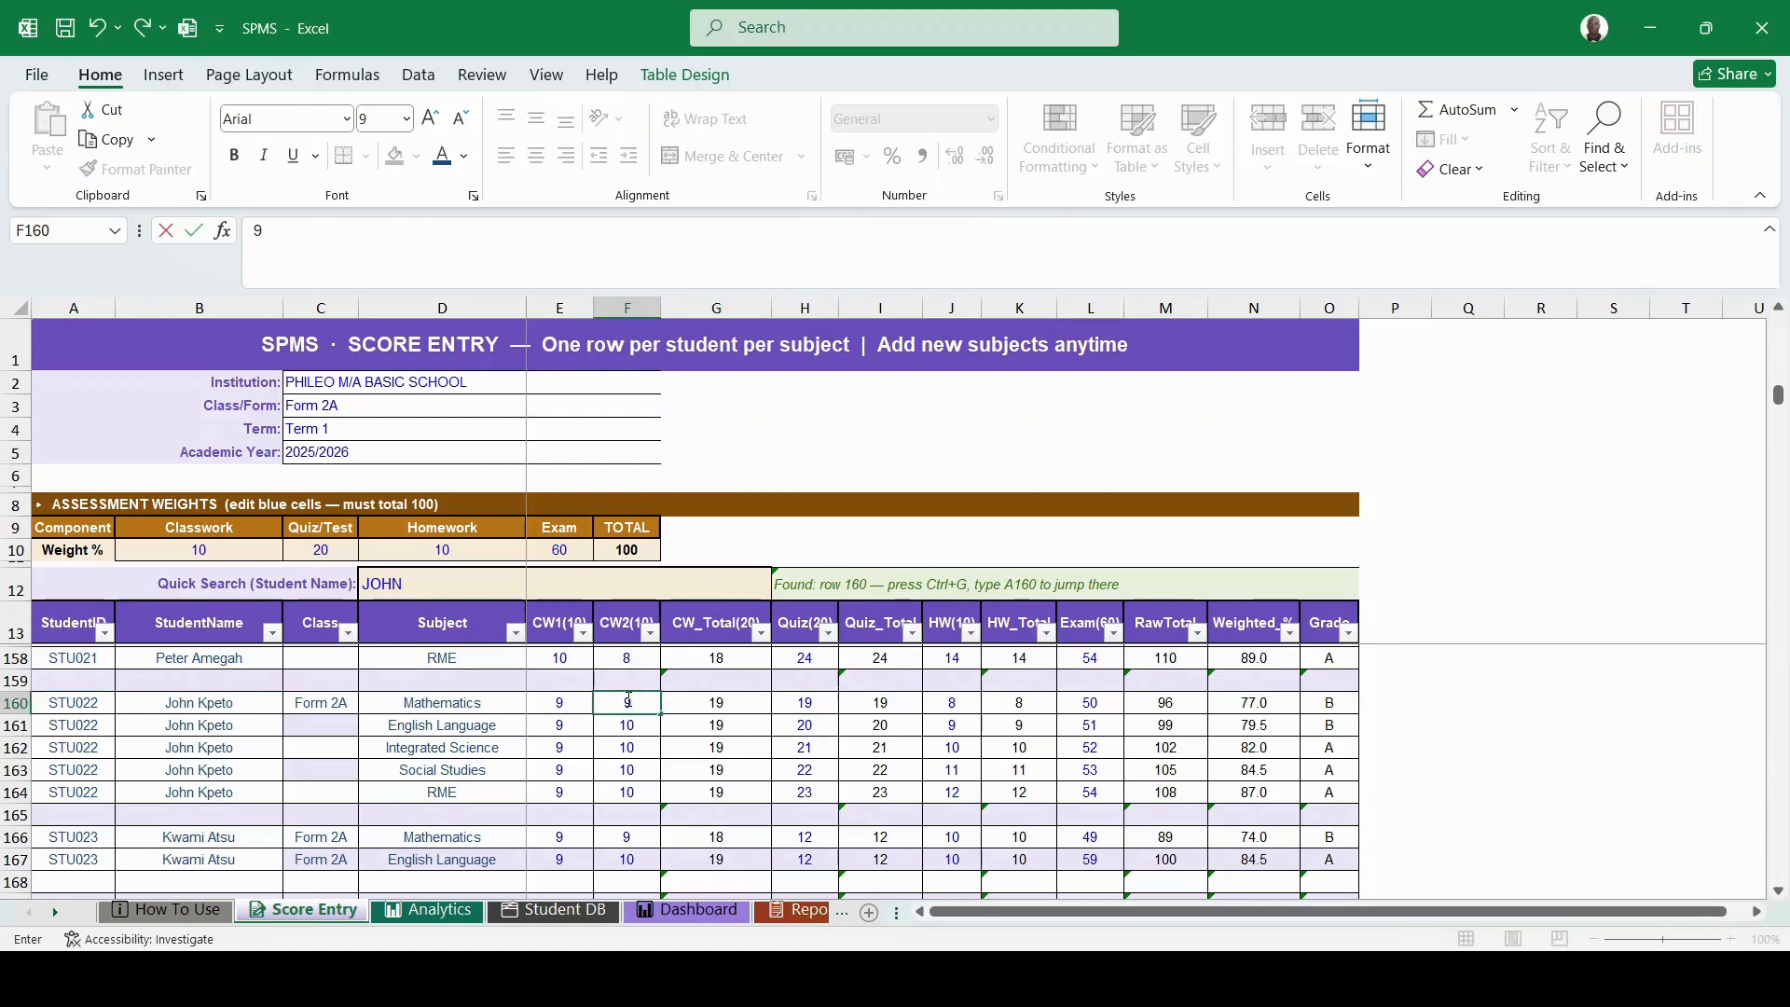
click(656, 746)
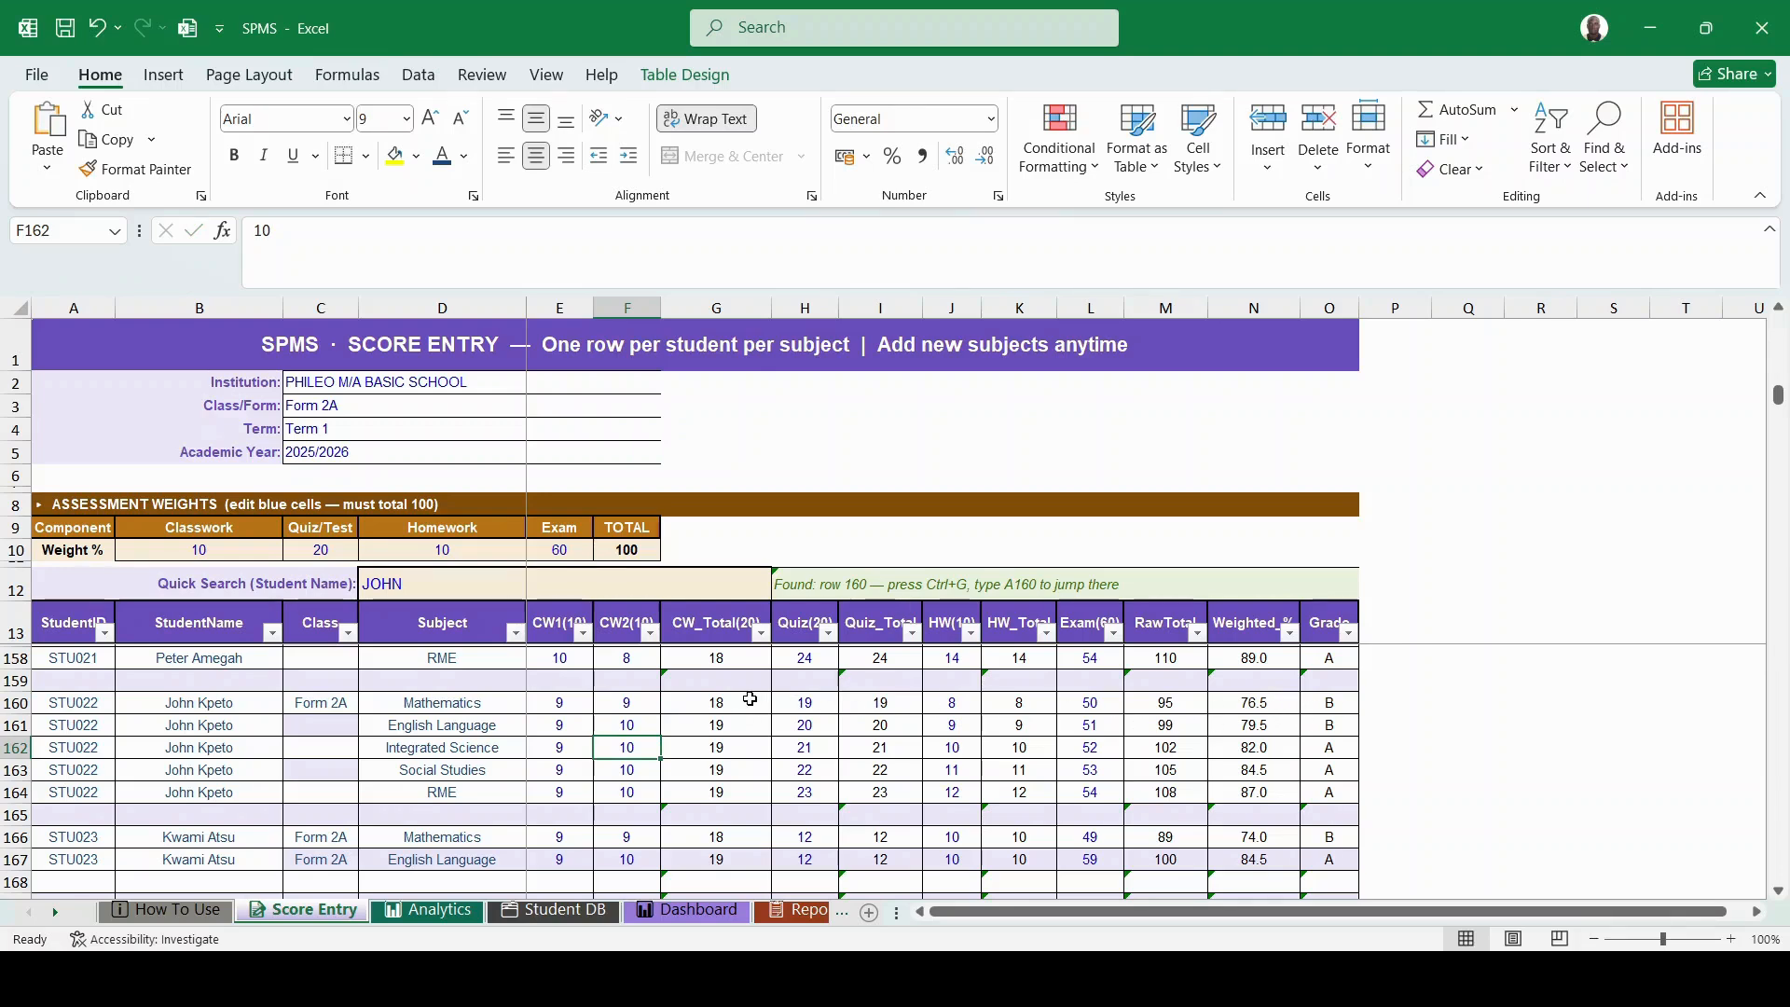
scroll(606, 723, down, 4)
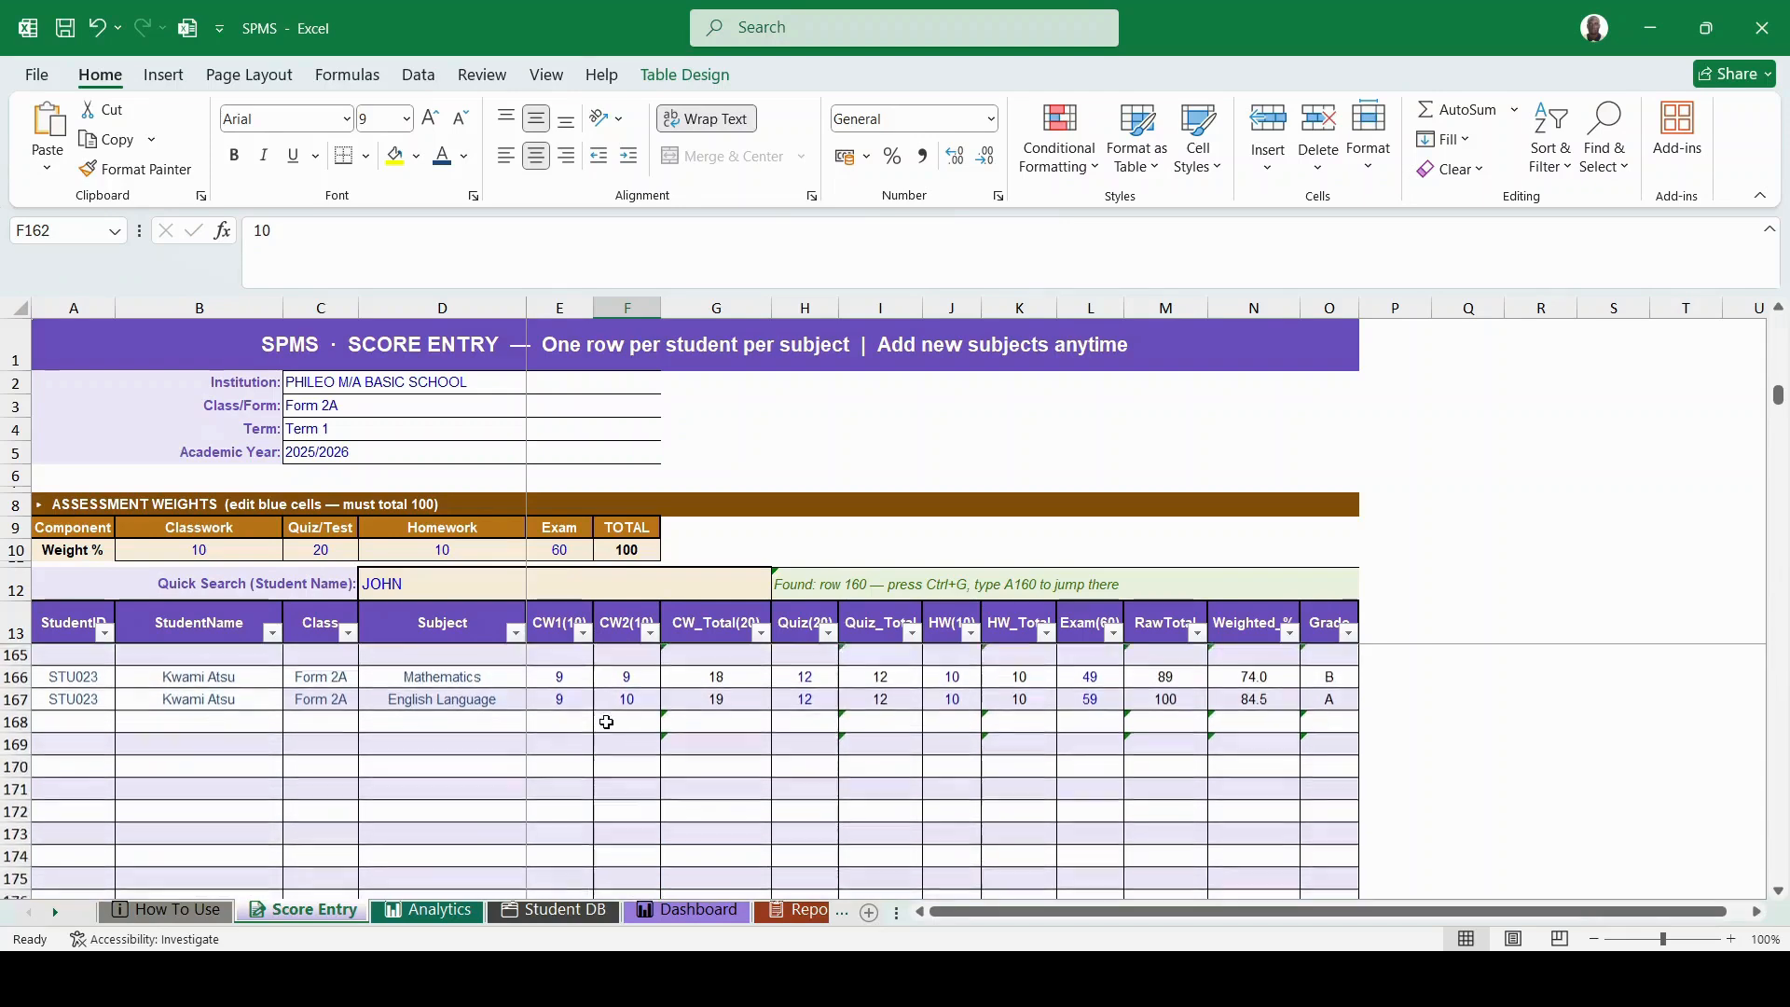
scroll(606, 722, up, 3)
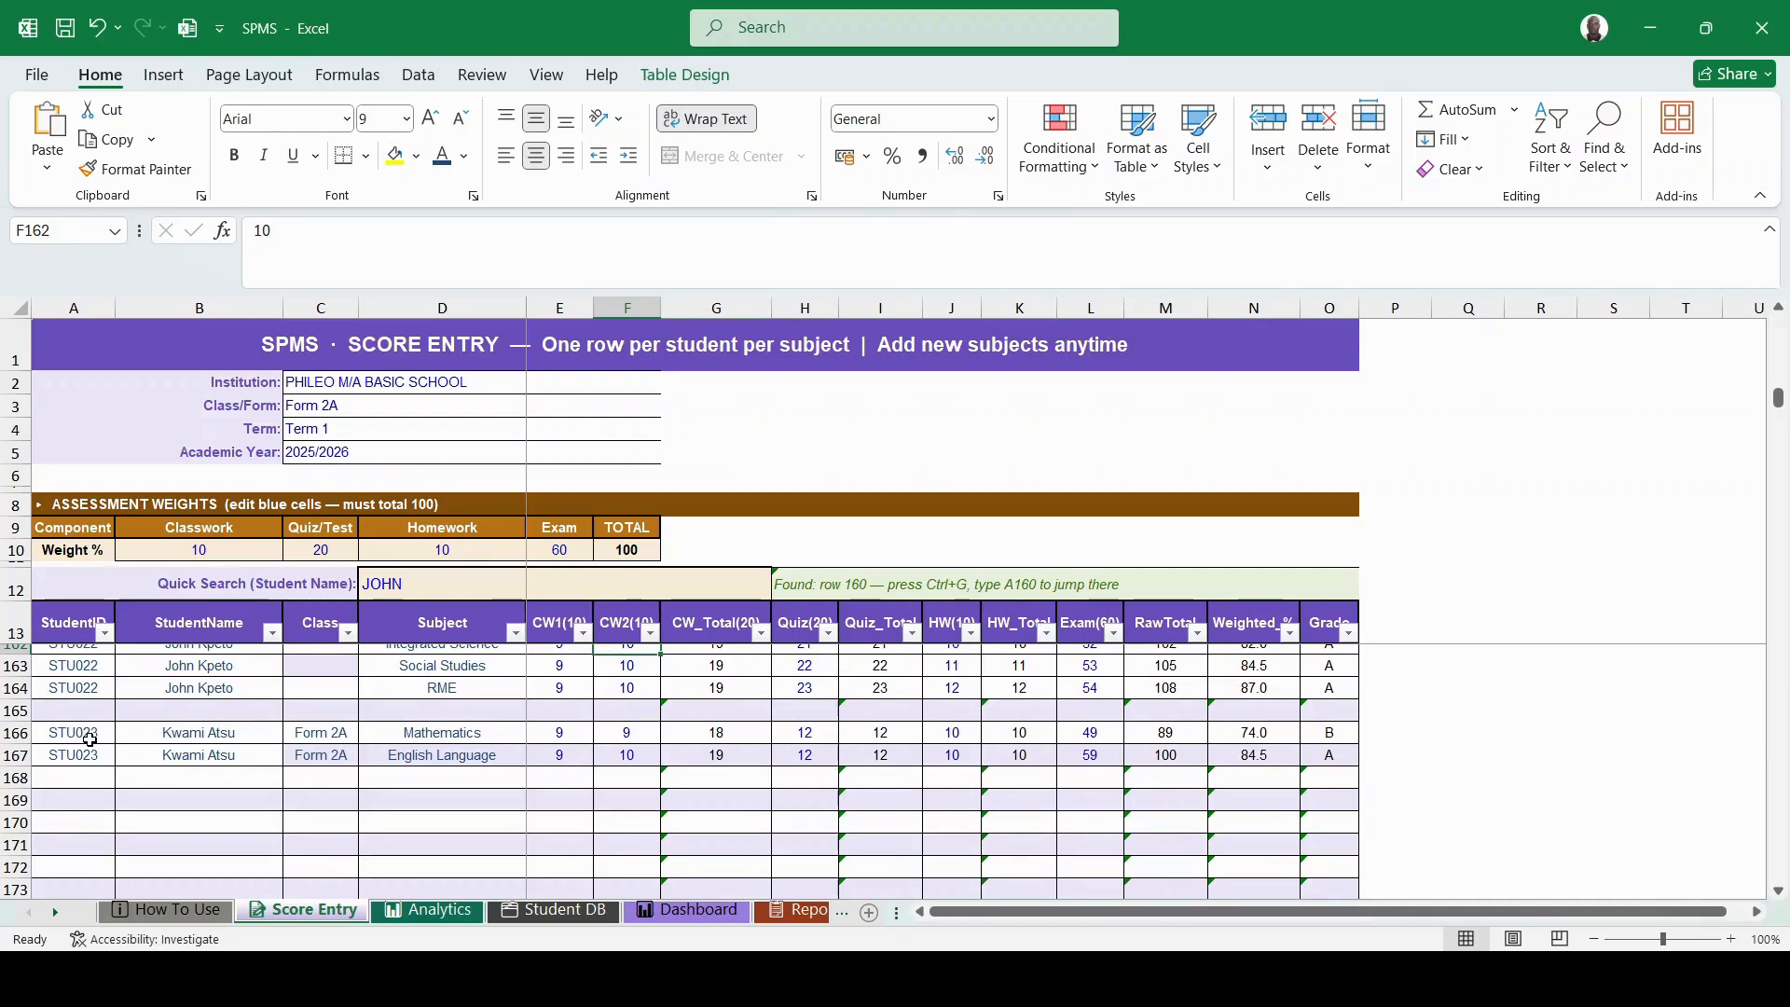
- Start row 169 with ID STU024, the student's name, class Form 2A and subject English Language
click(85, 800)
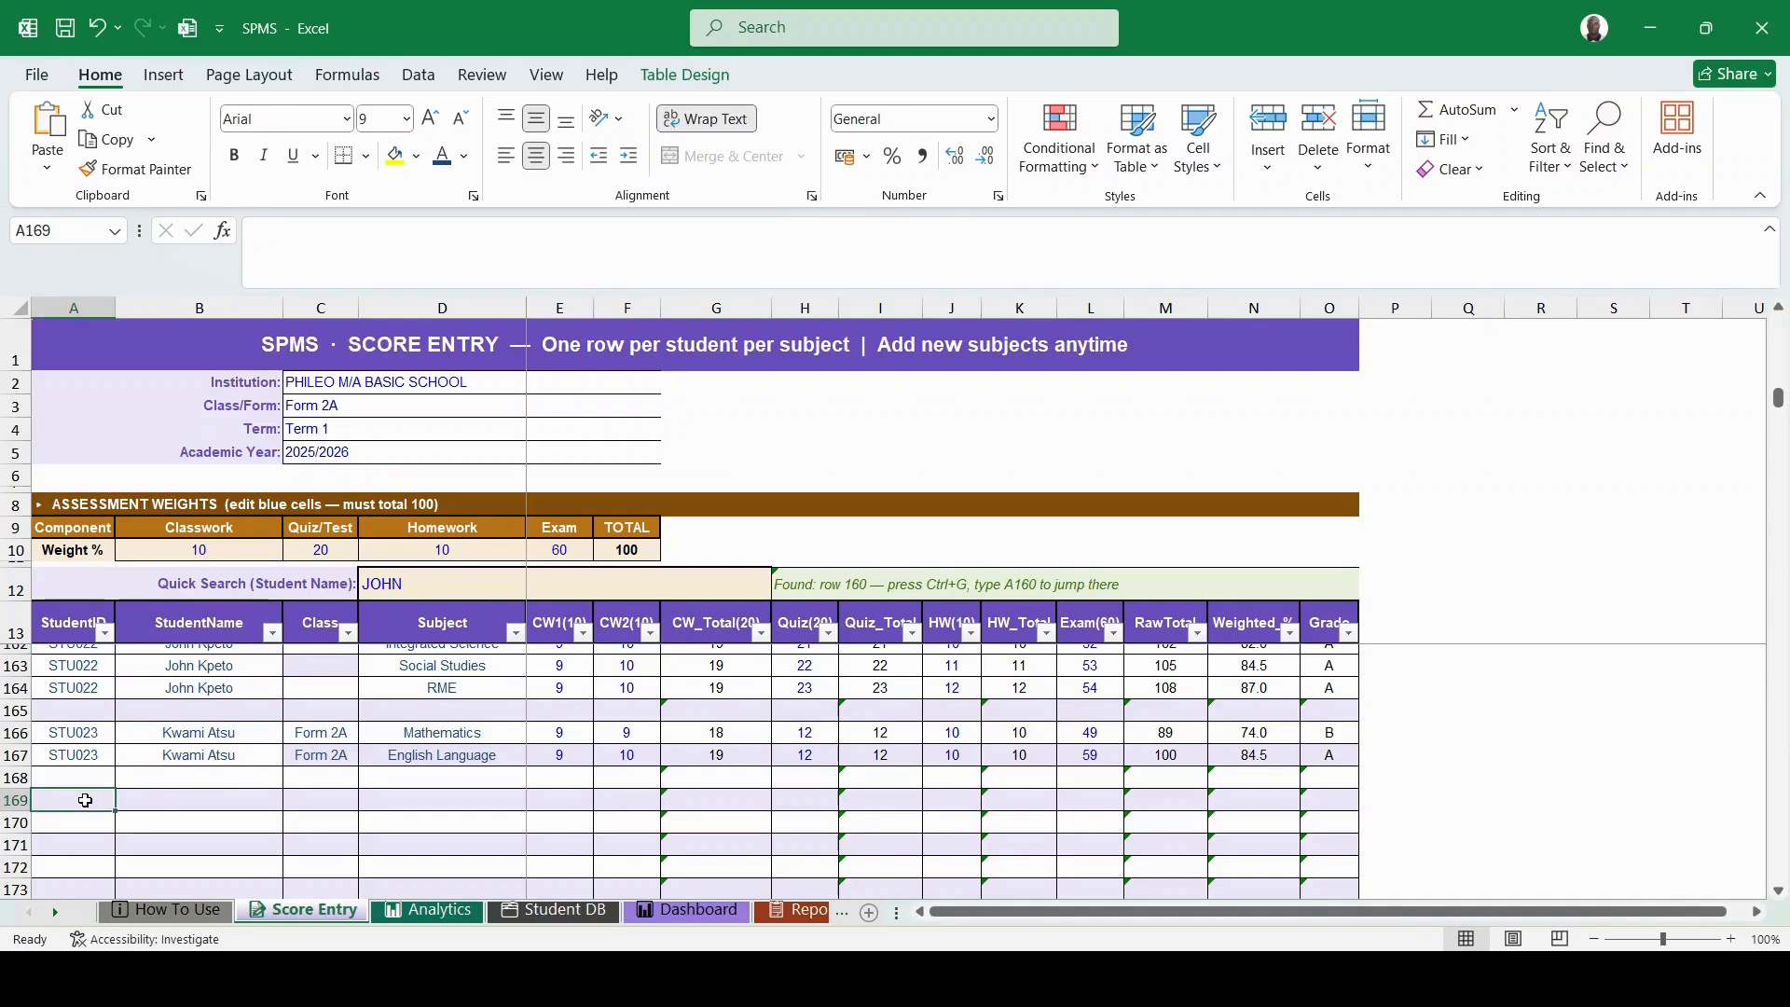
text(ST)
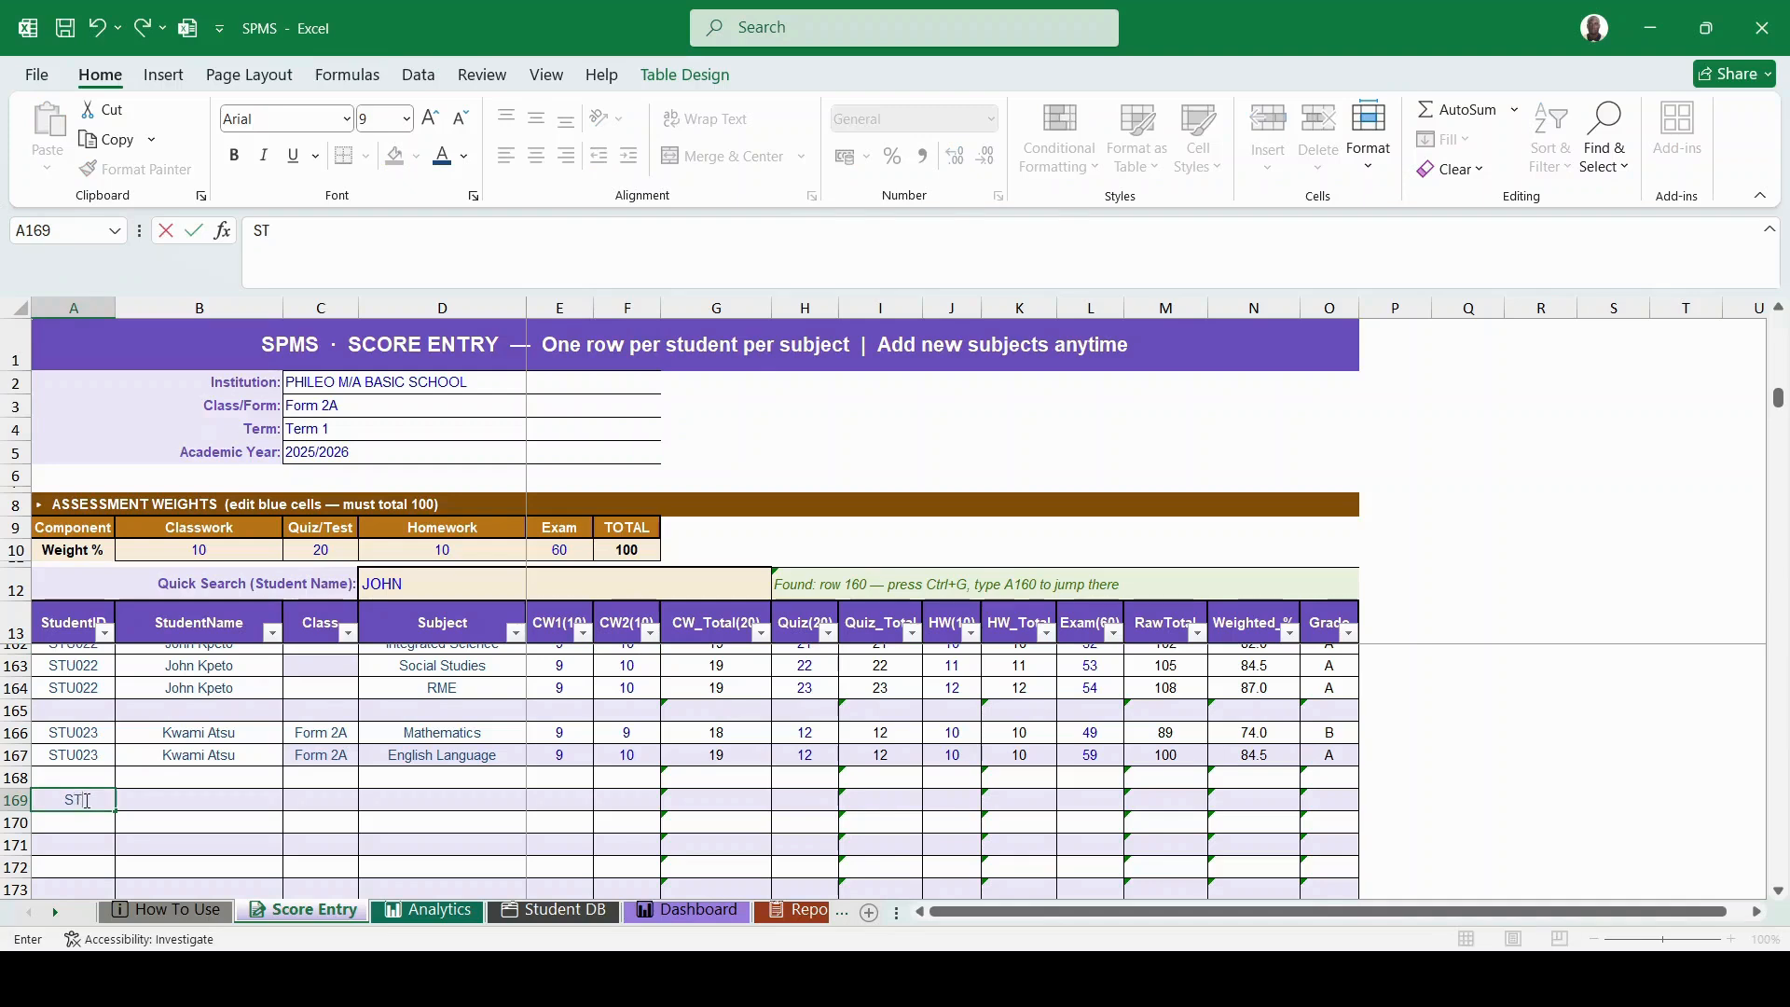
text(U024)
click(133, 800)
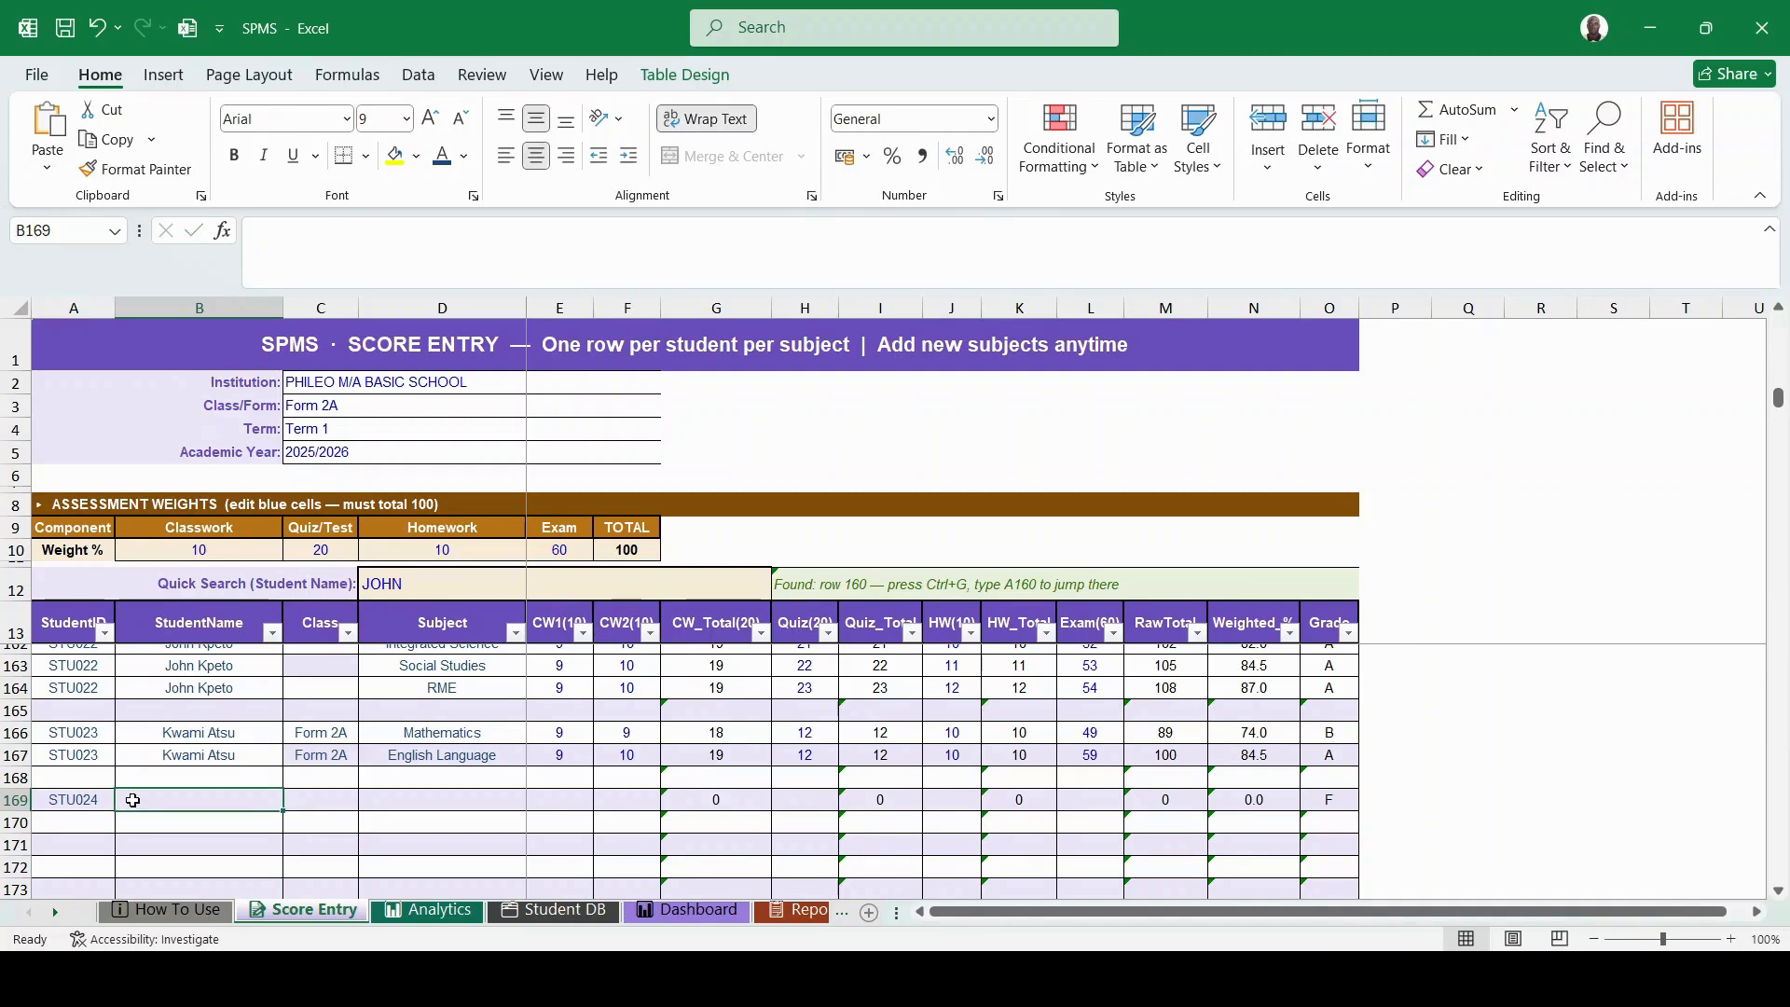
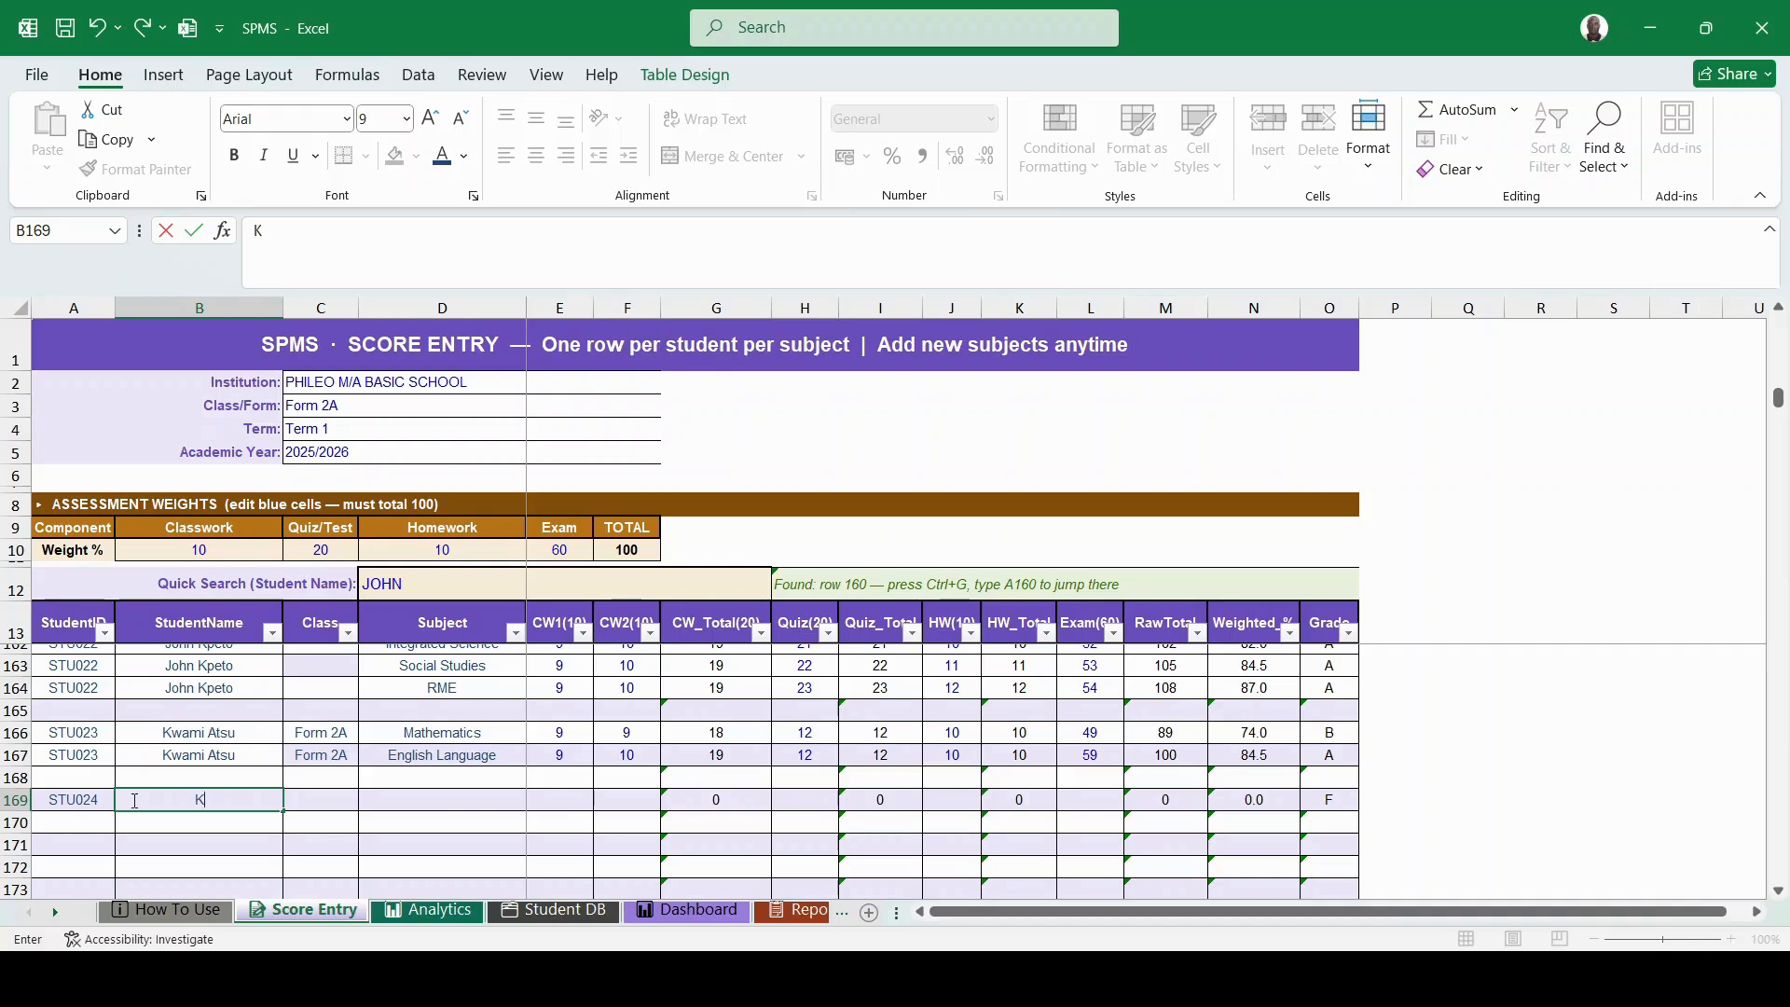
click(313, 799)
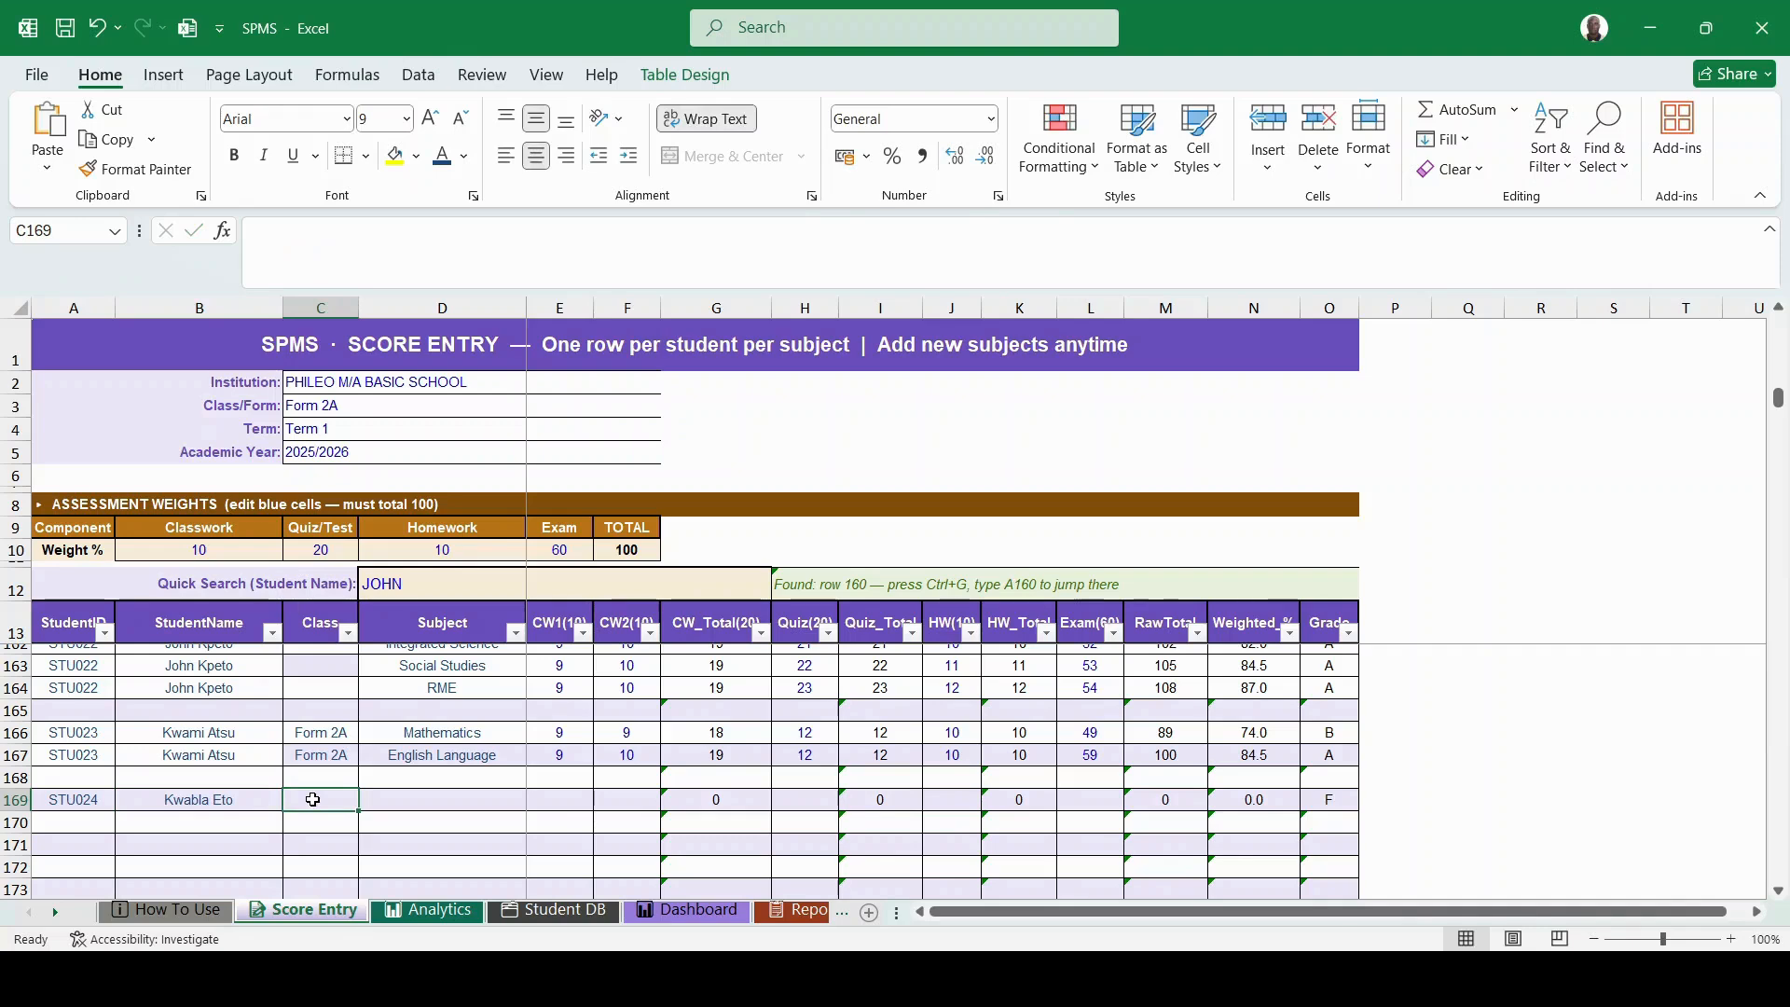
text(Form 2A)
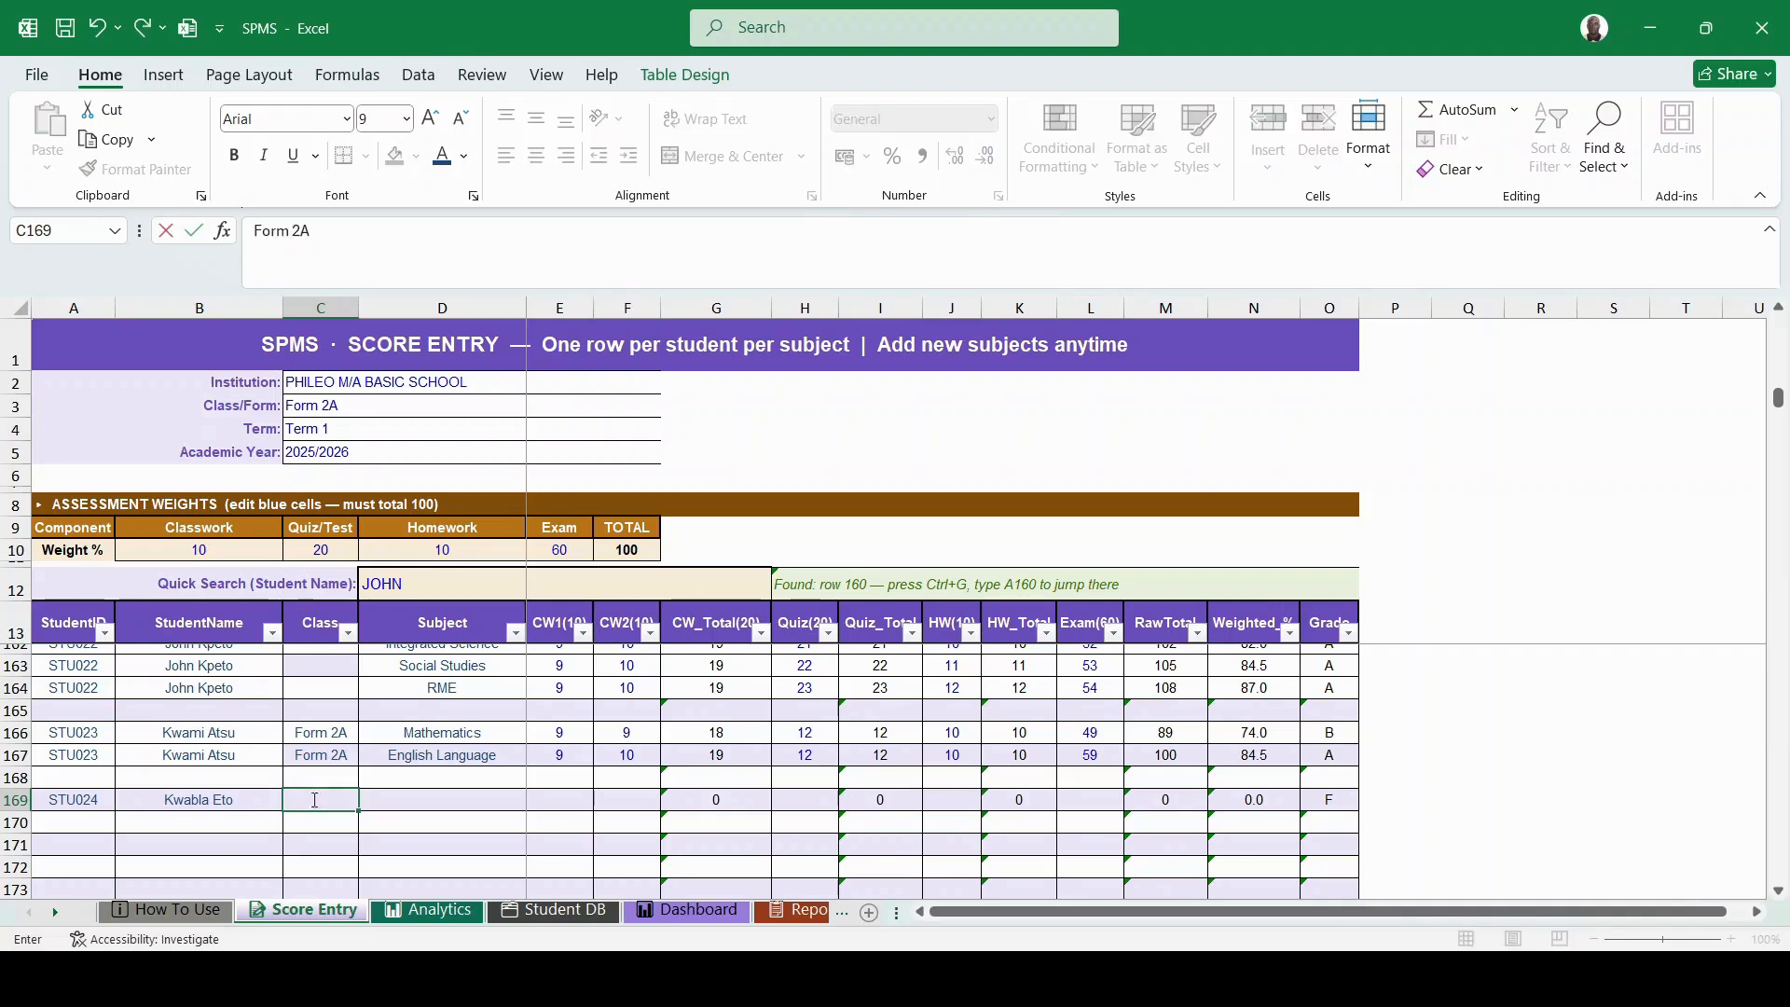
key(Tab)
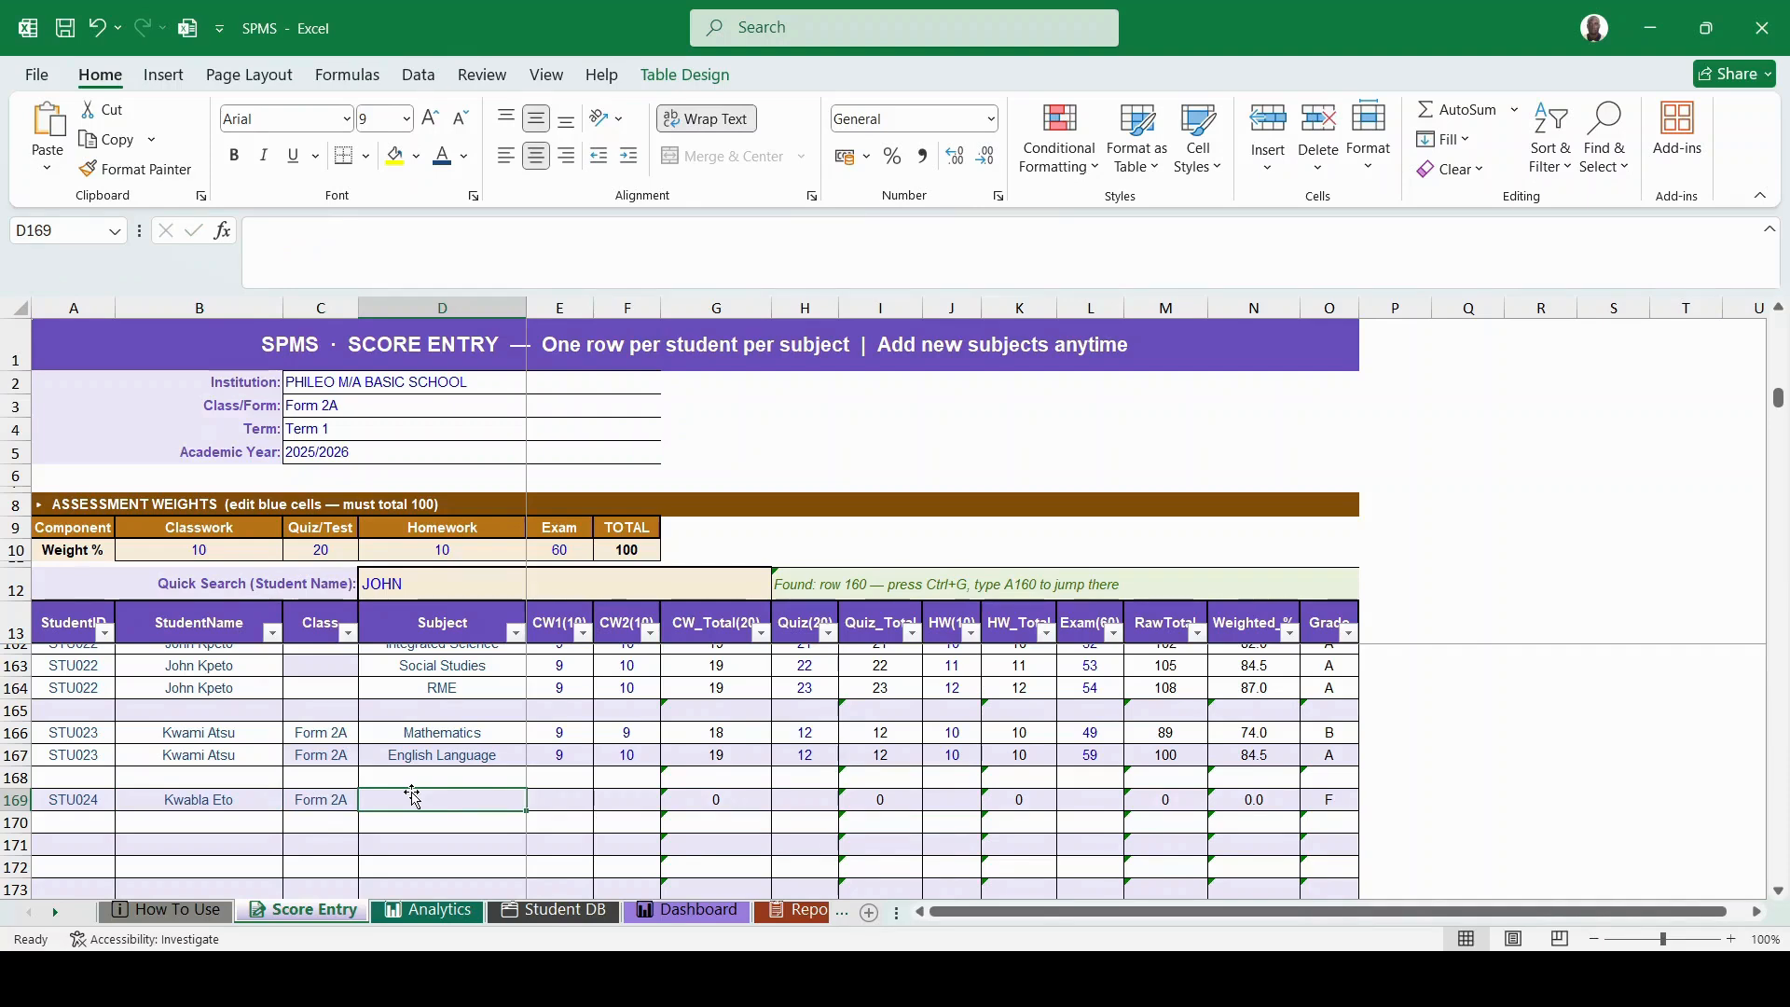
text(e)
key(BackSpace)
key(BackSpace)
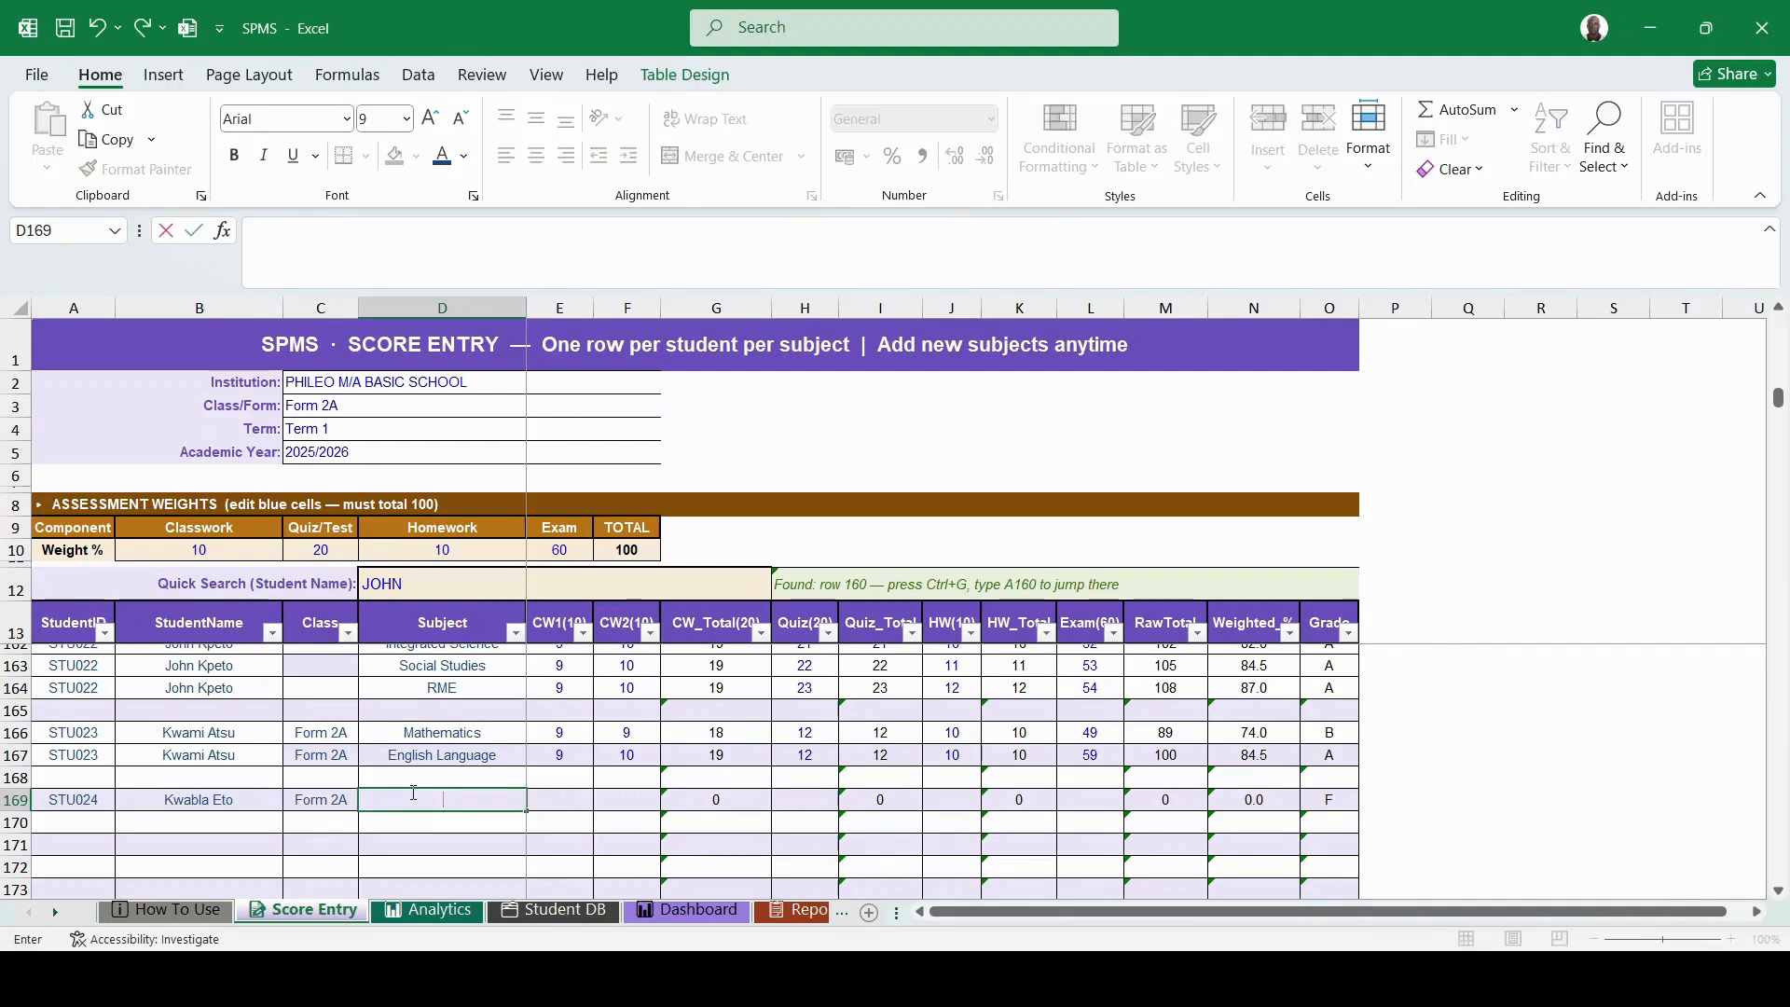
text(English Language)
click(570, 809)
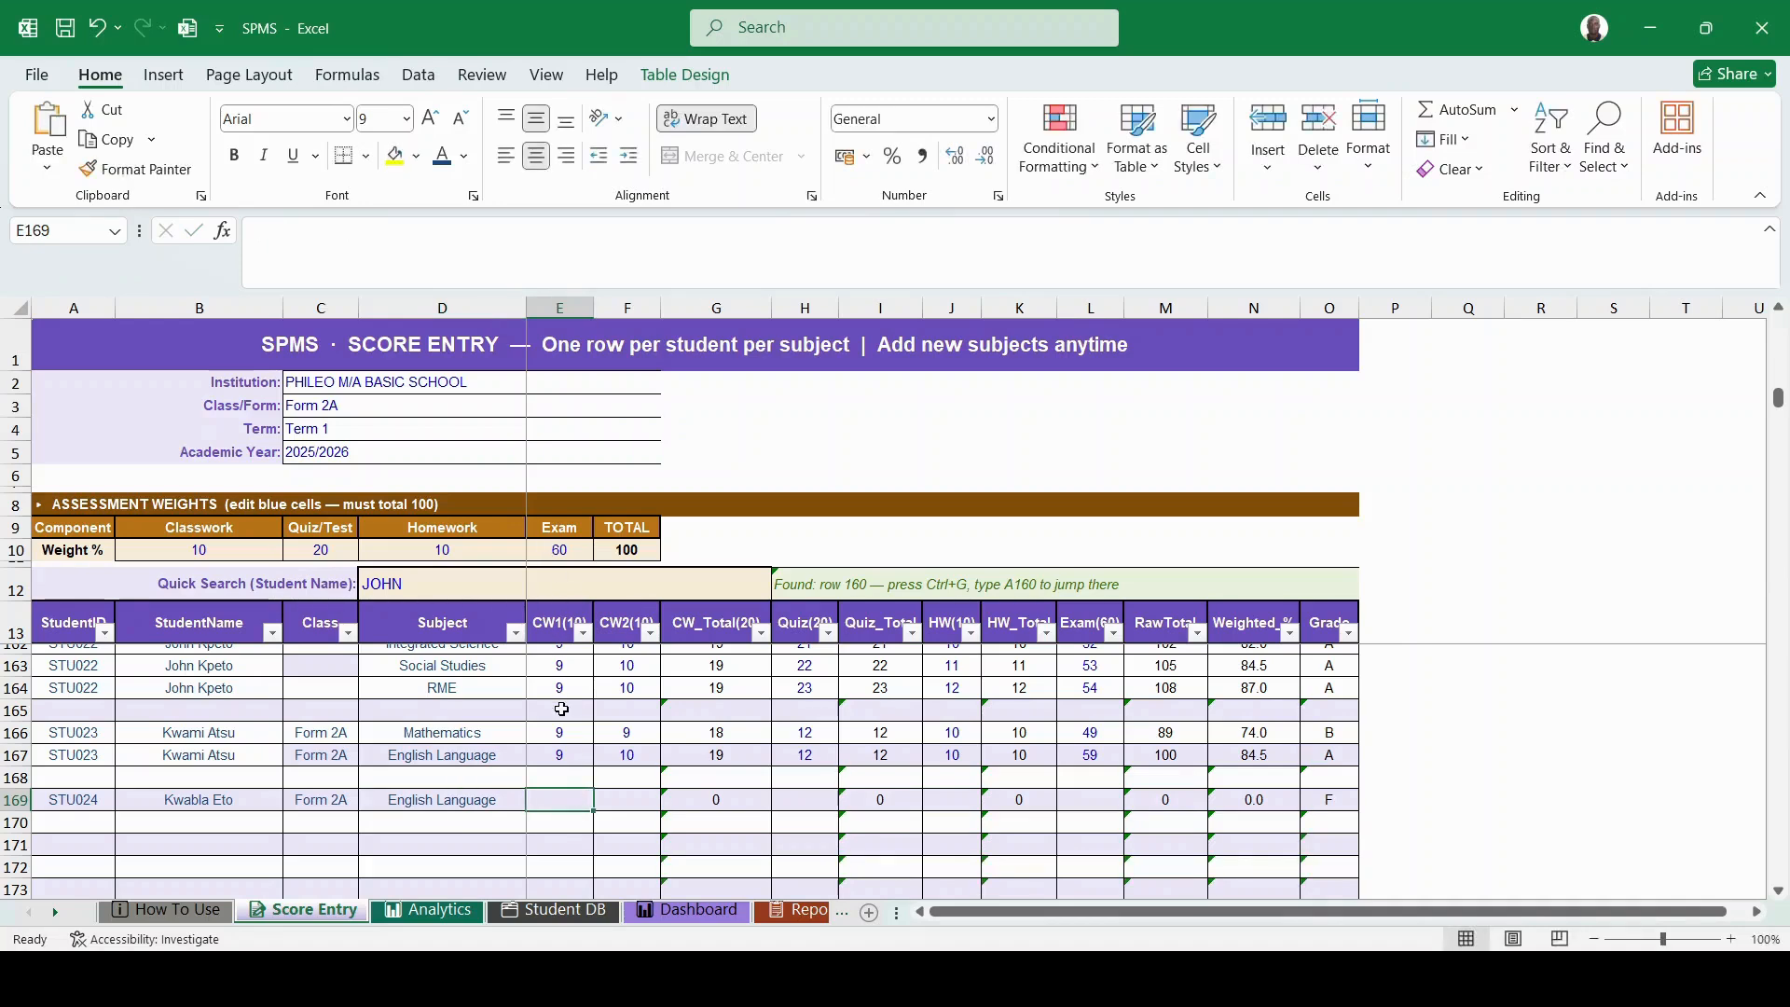
- Enter English Language scores 10, 10, 18, 10 and 50, giving raw total 98, 79.0% and grade B
text(10)
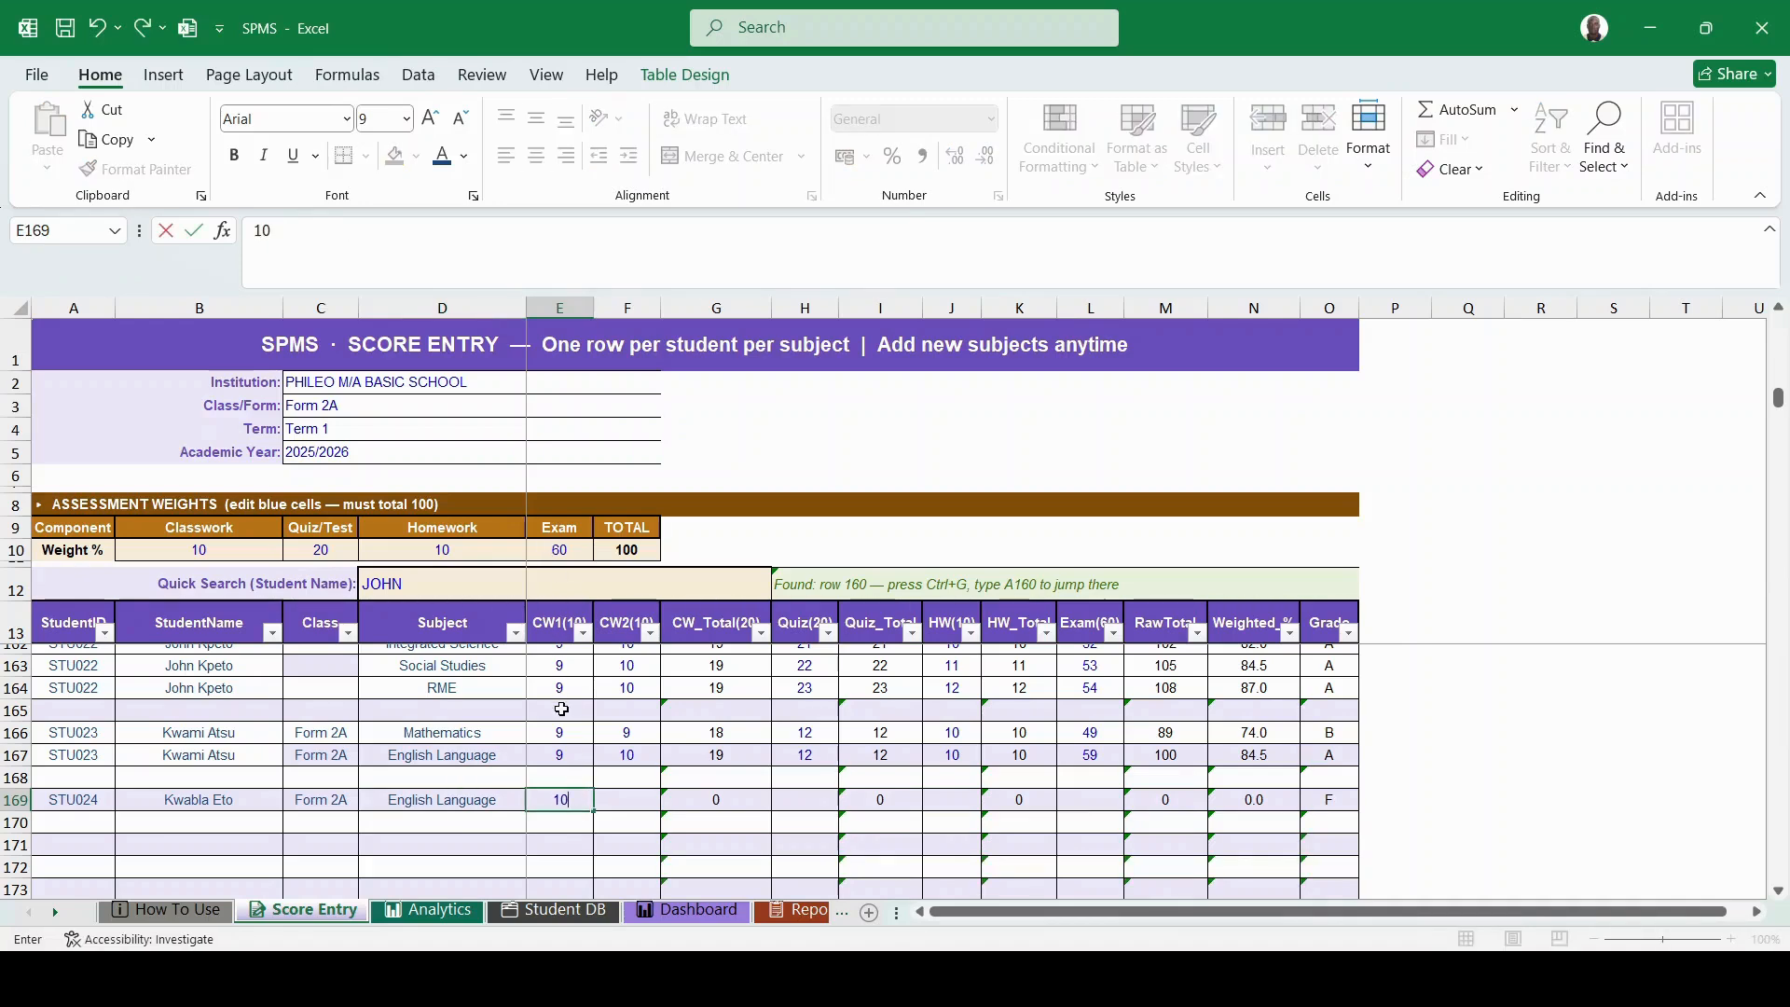
key(Tab)
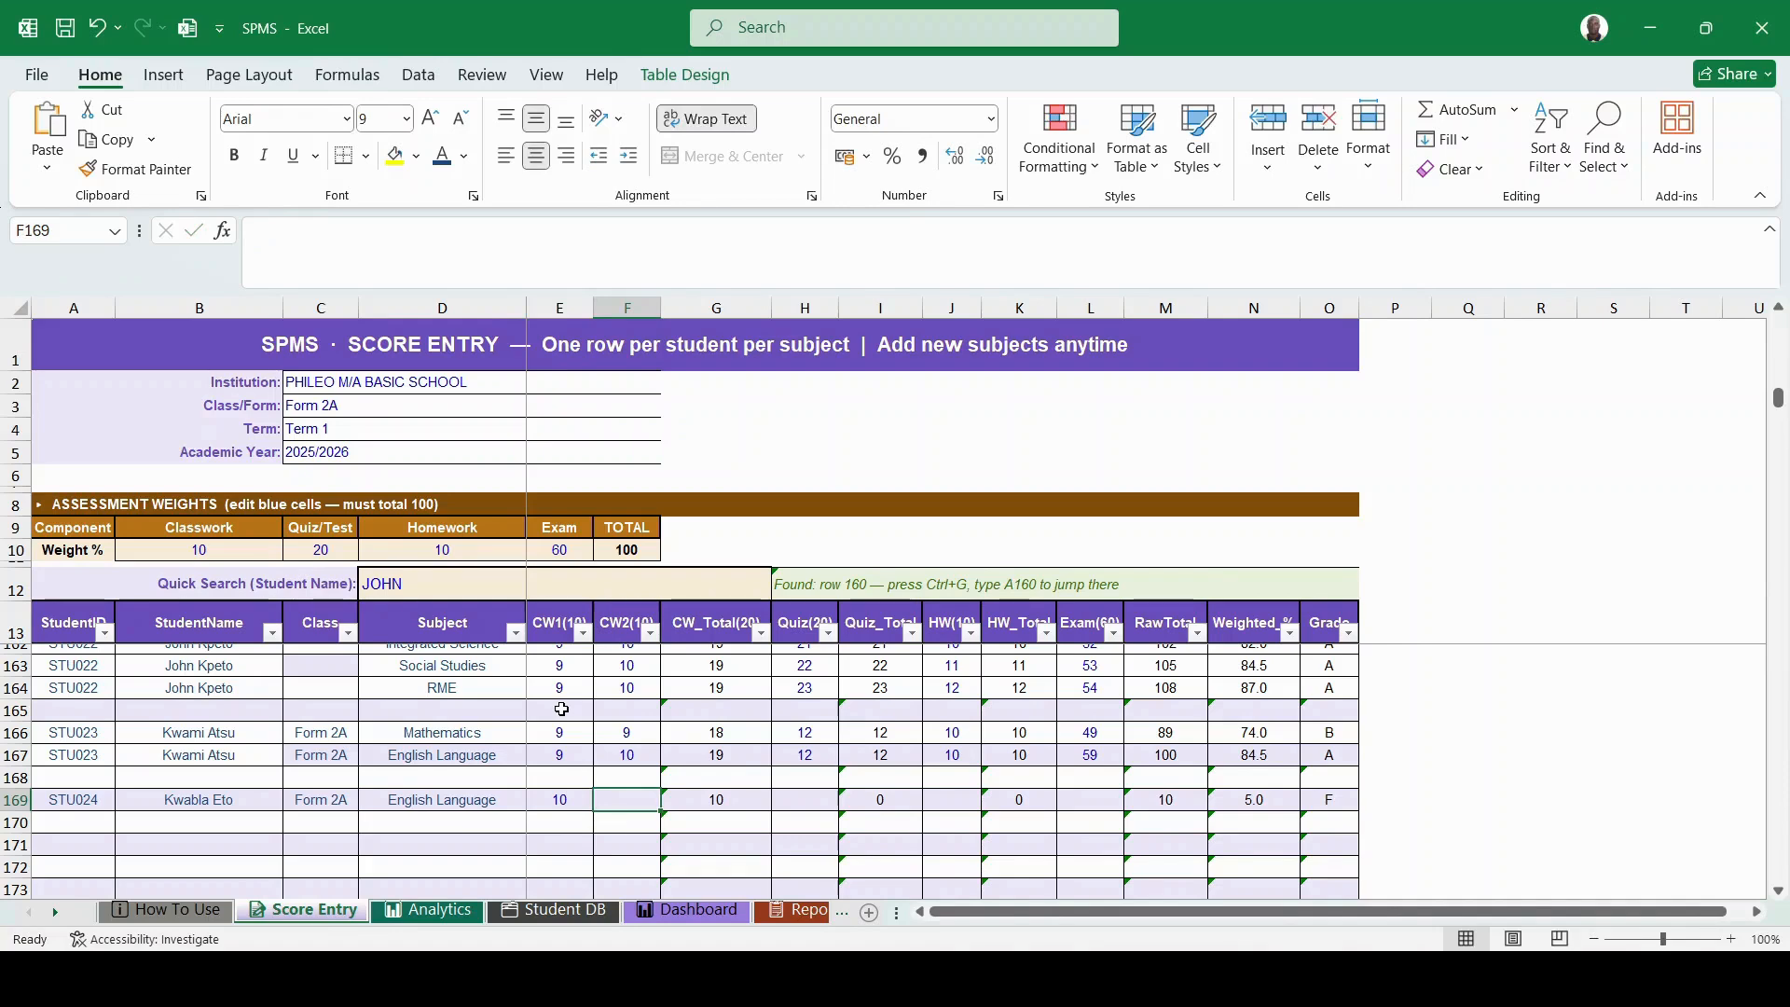
text(2)
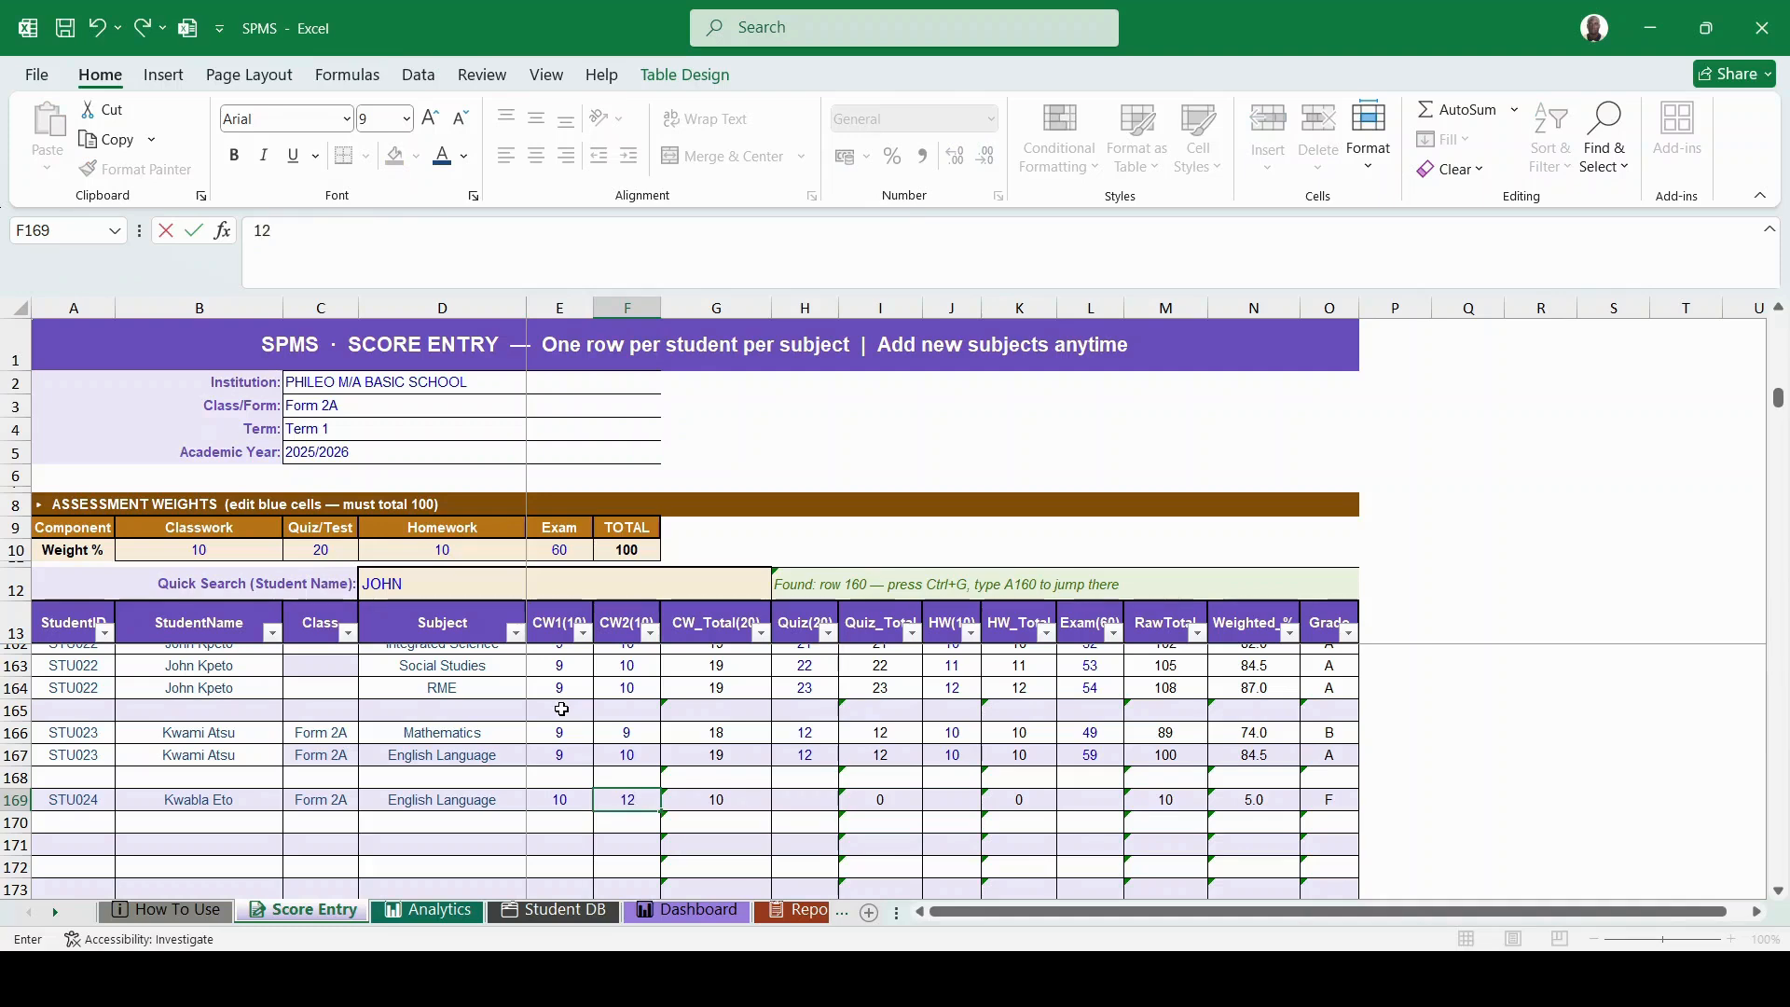
key(Tab)
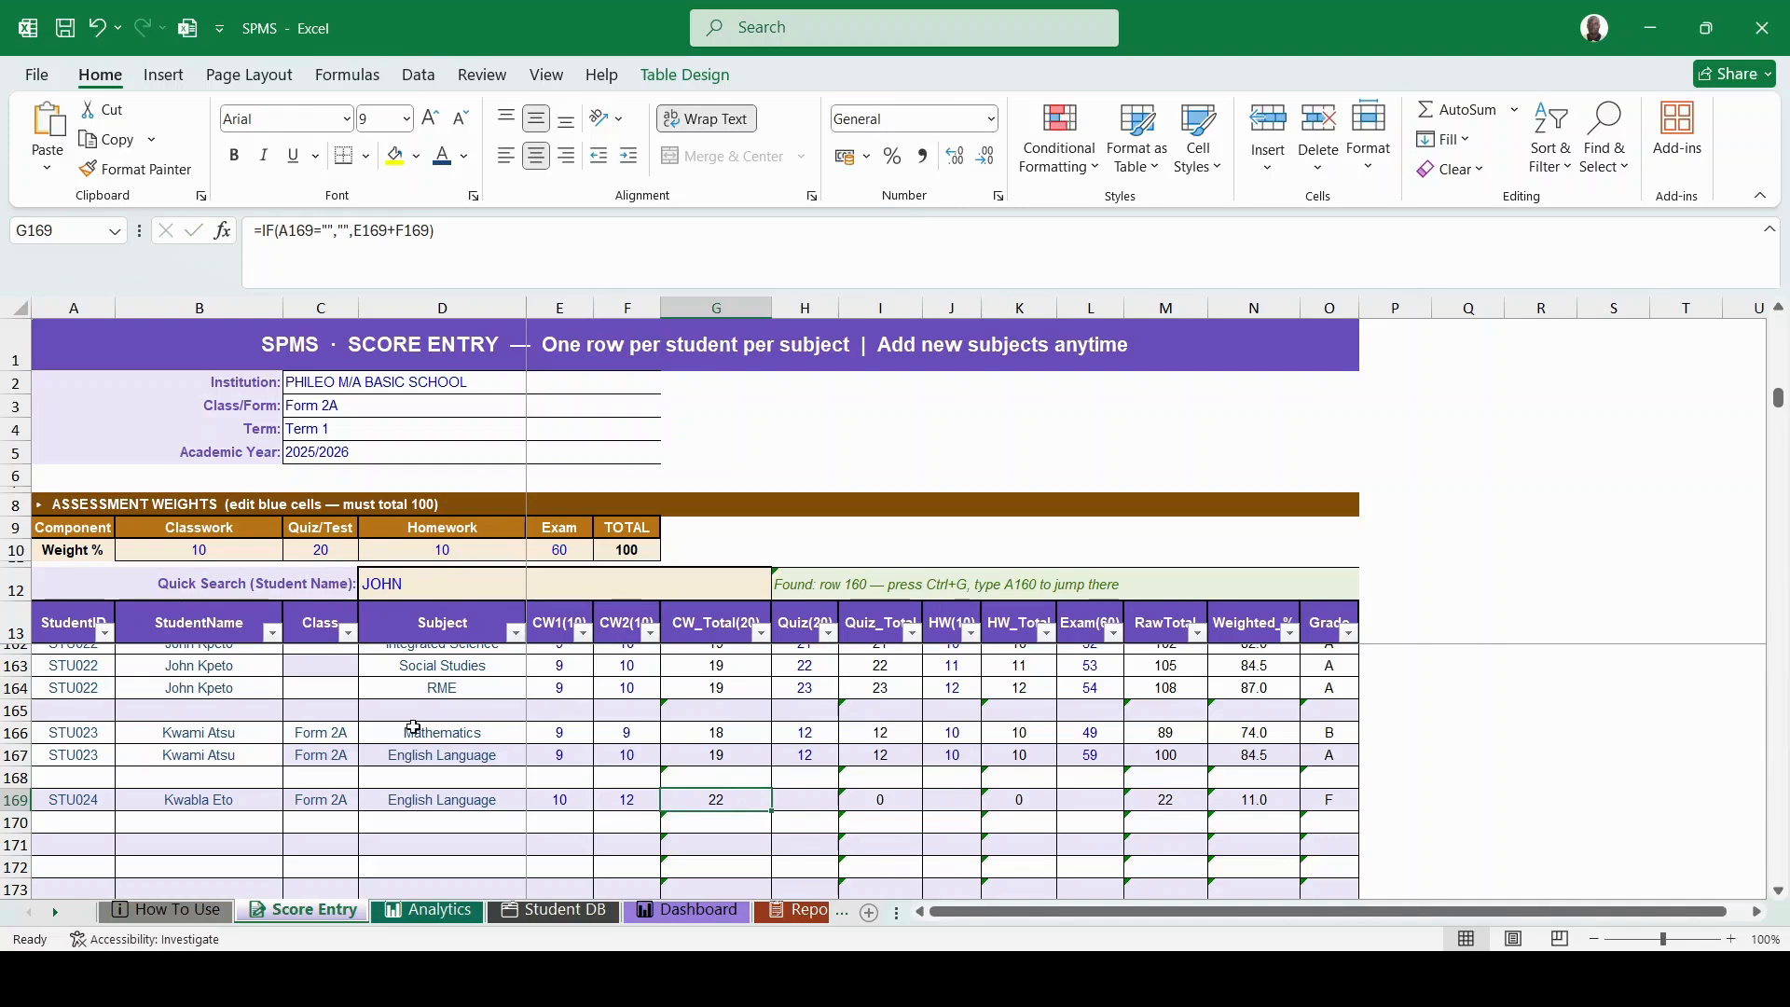
click(636, 803)
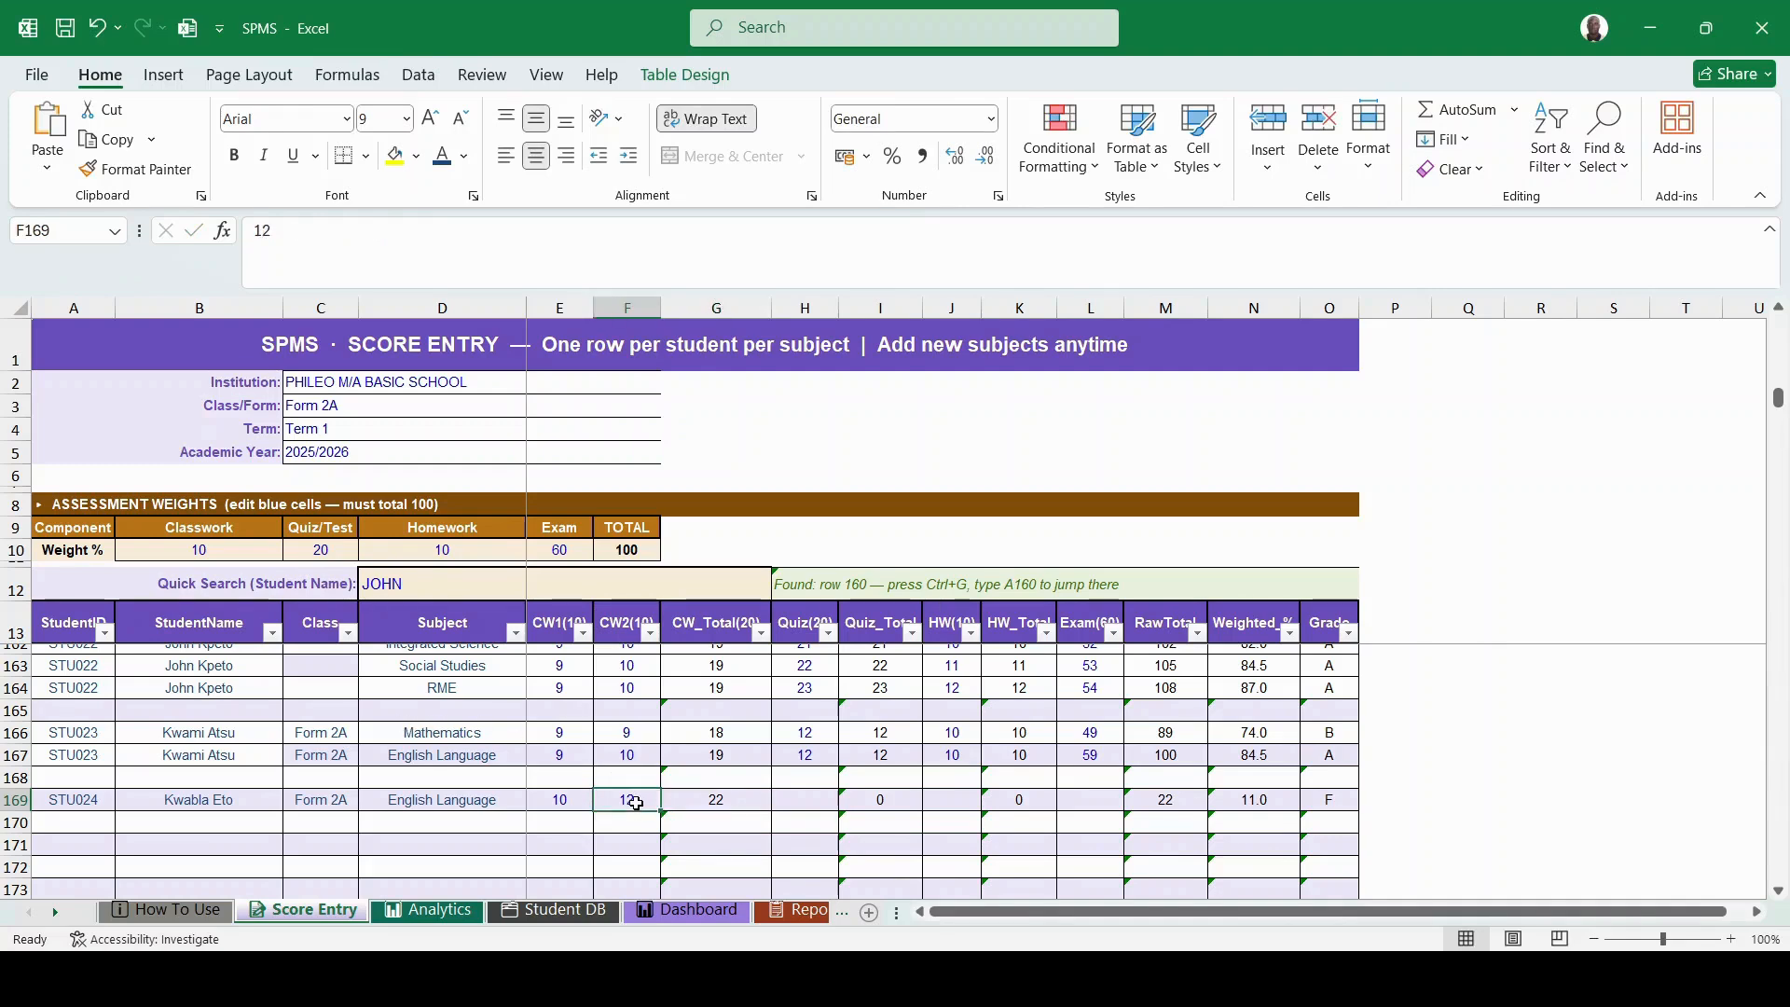
text(10)
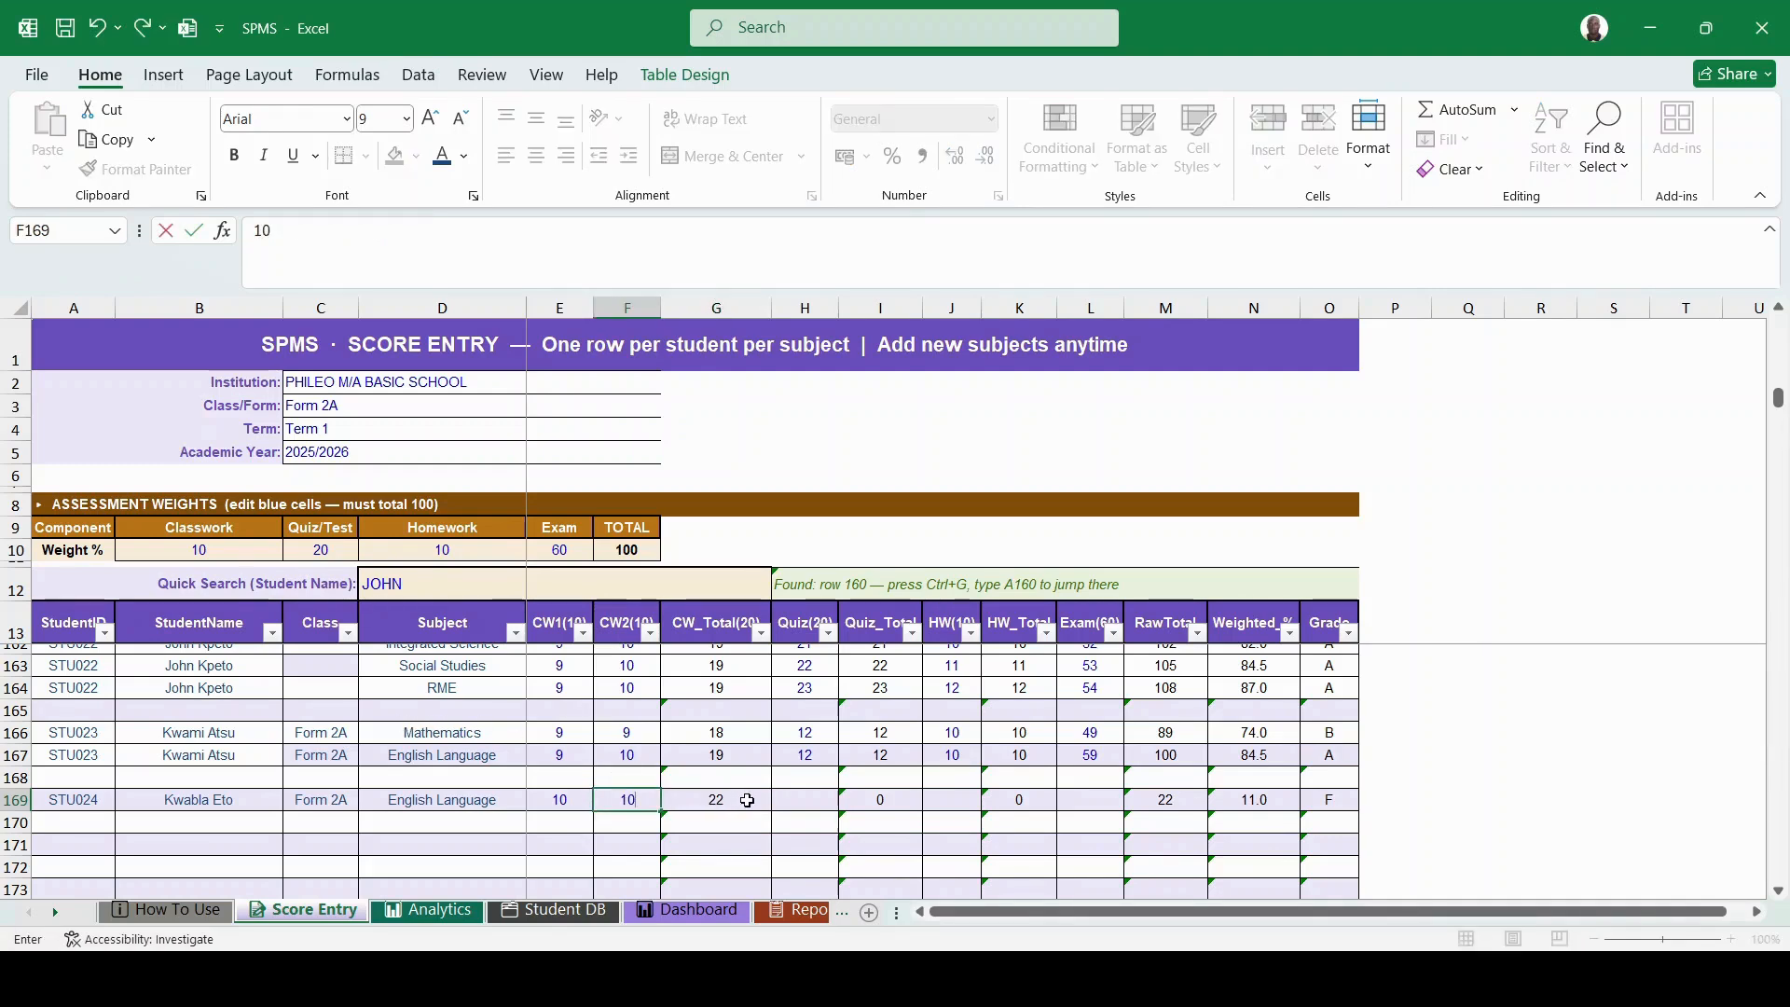
click(736, 800)
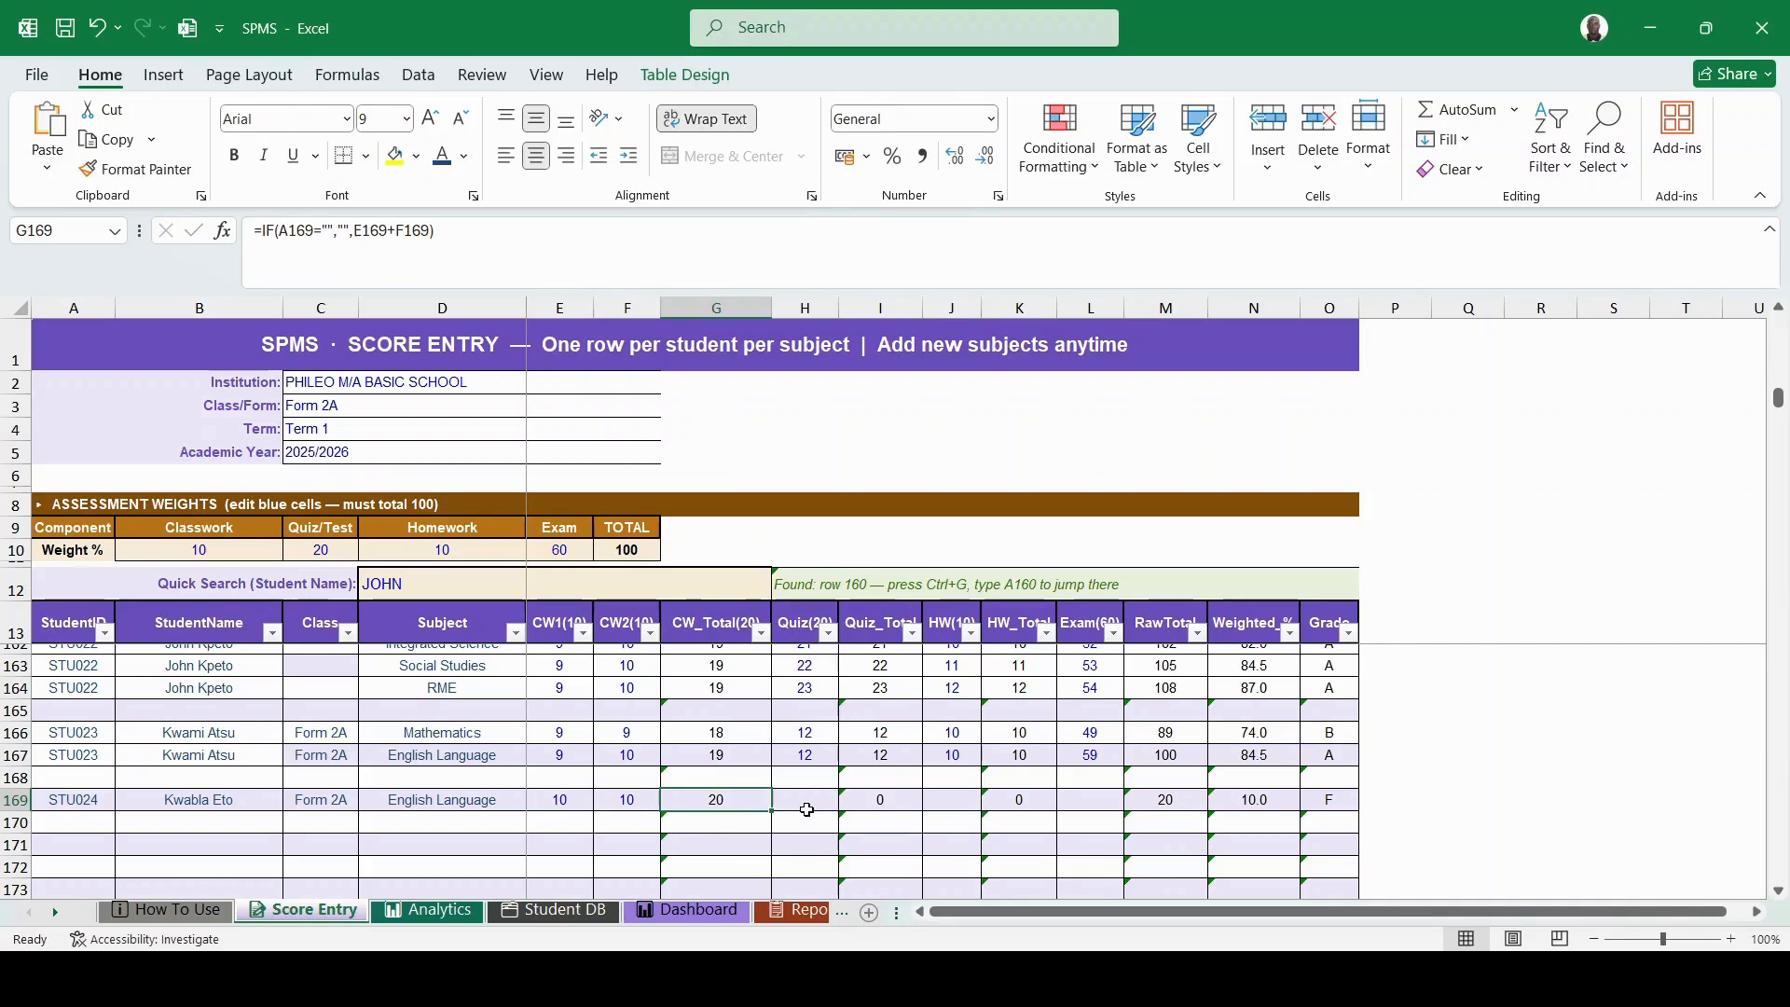
click(810, 803)
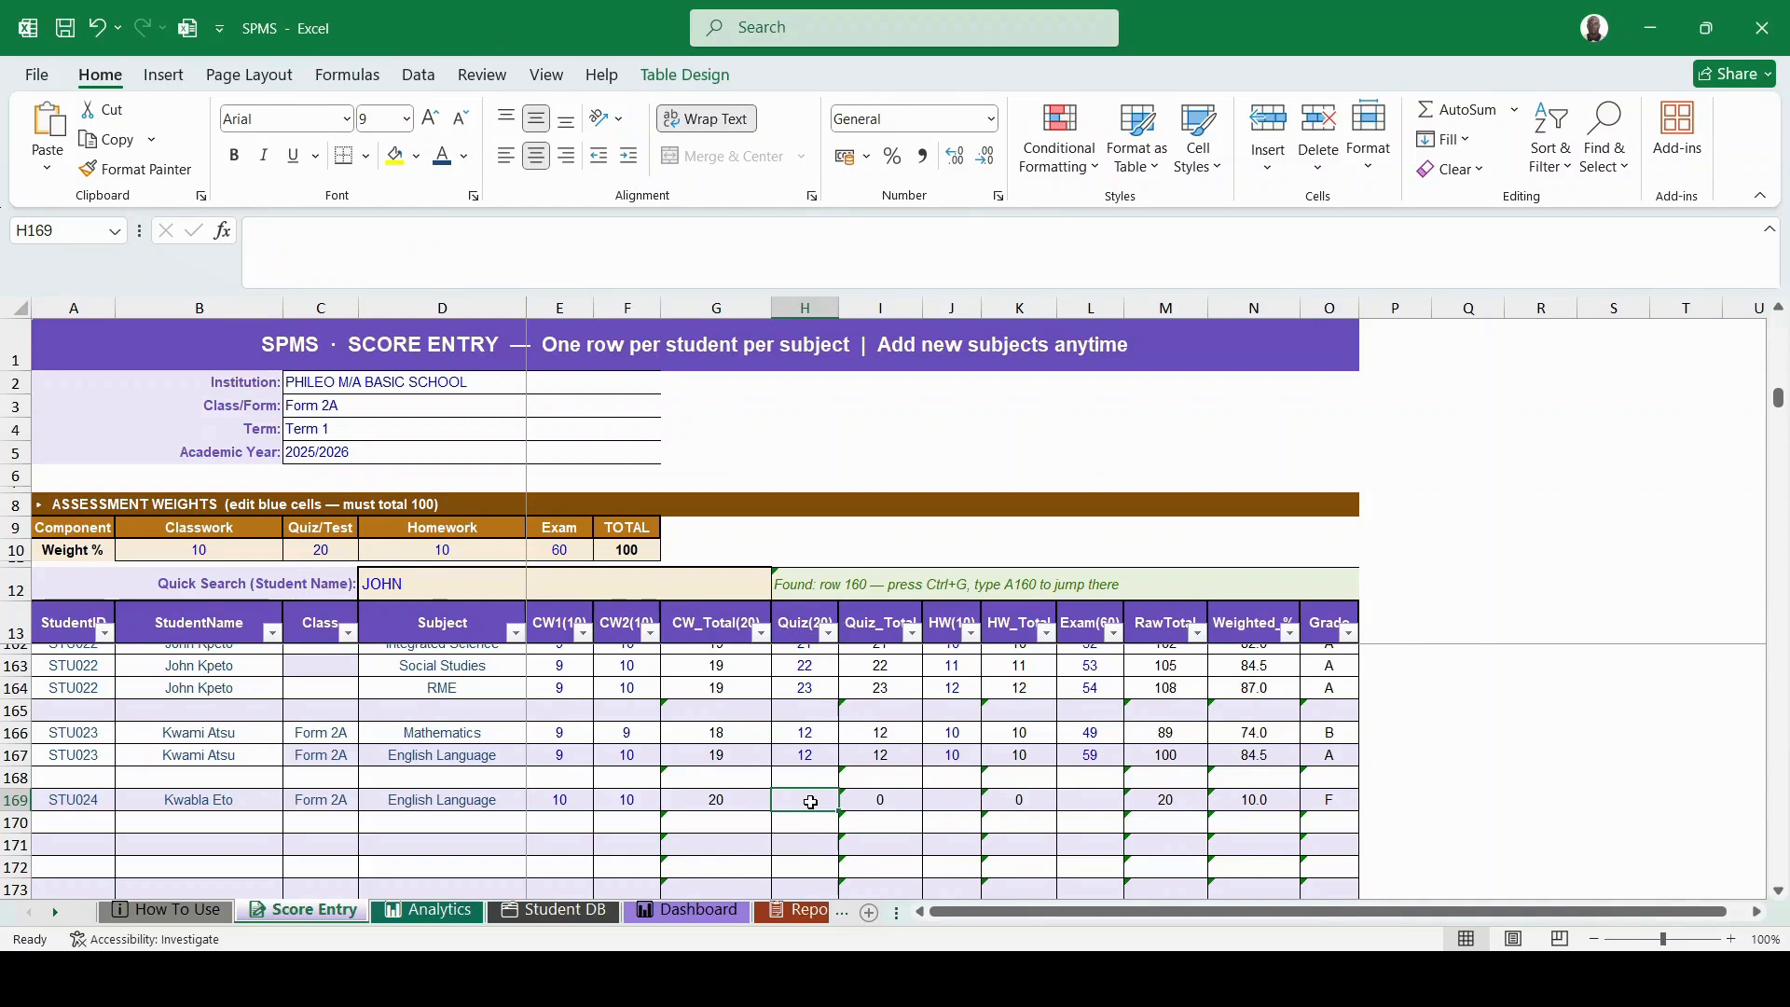
text(18)
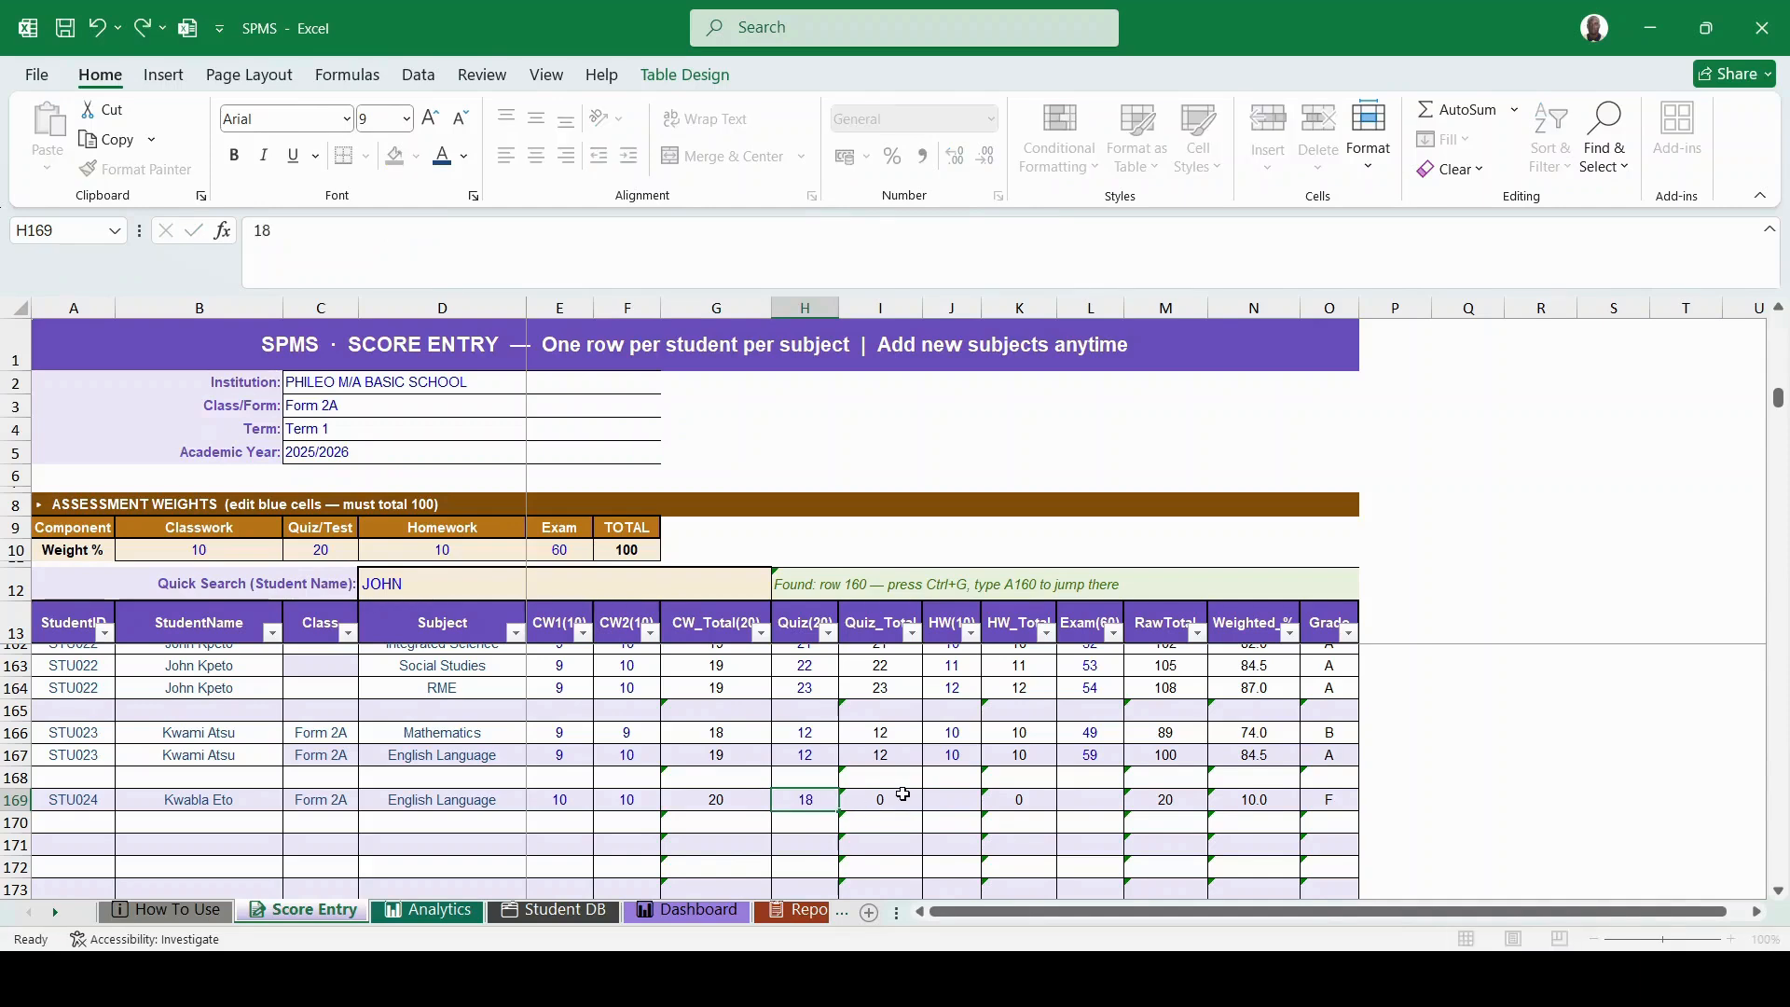
click(882, 800)
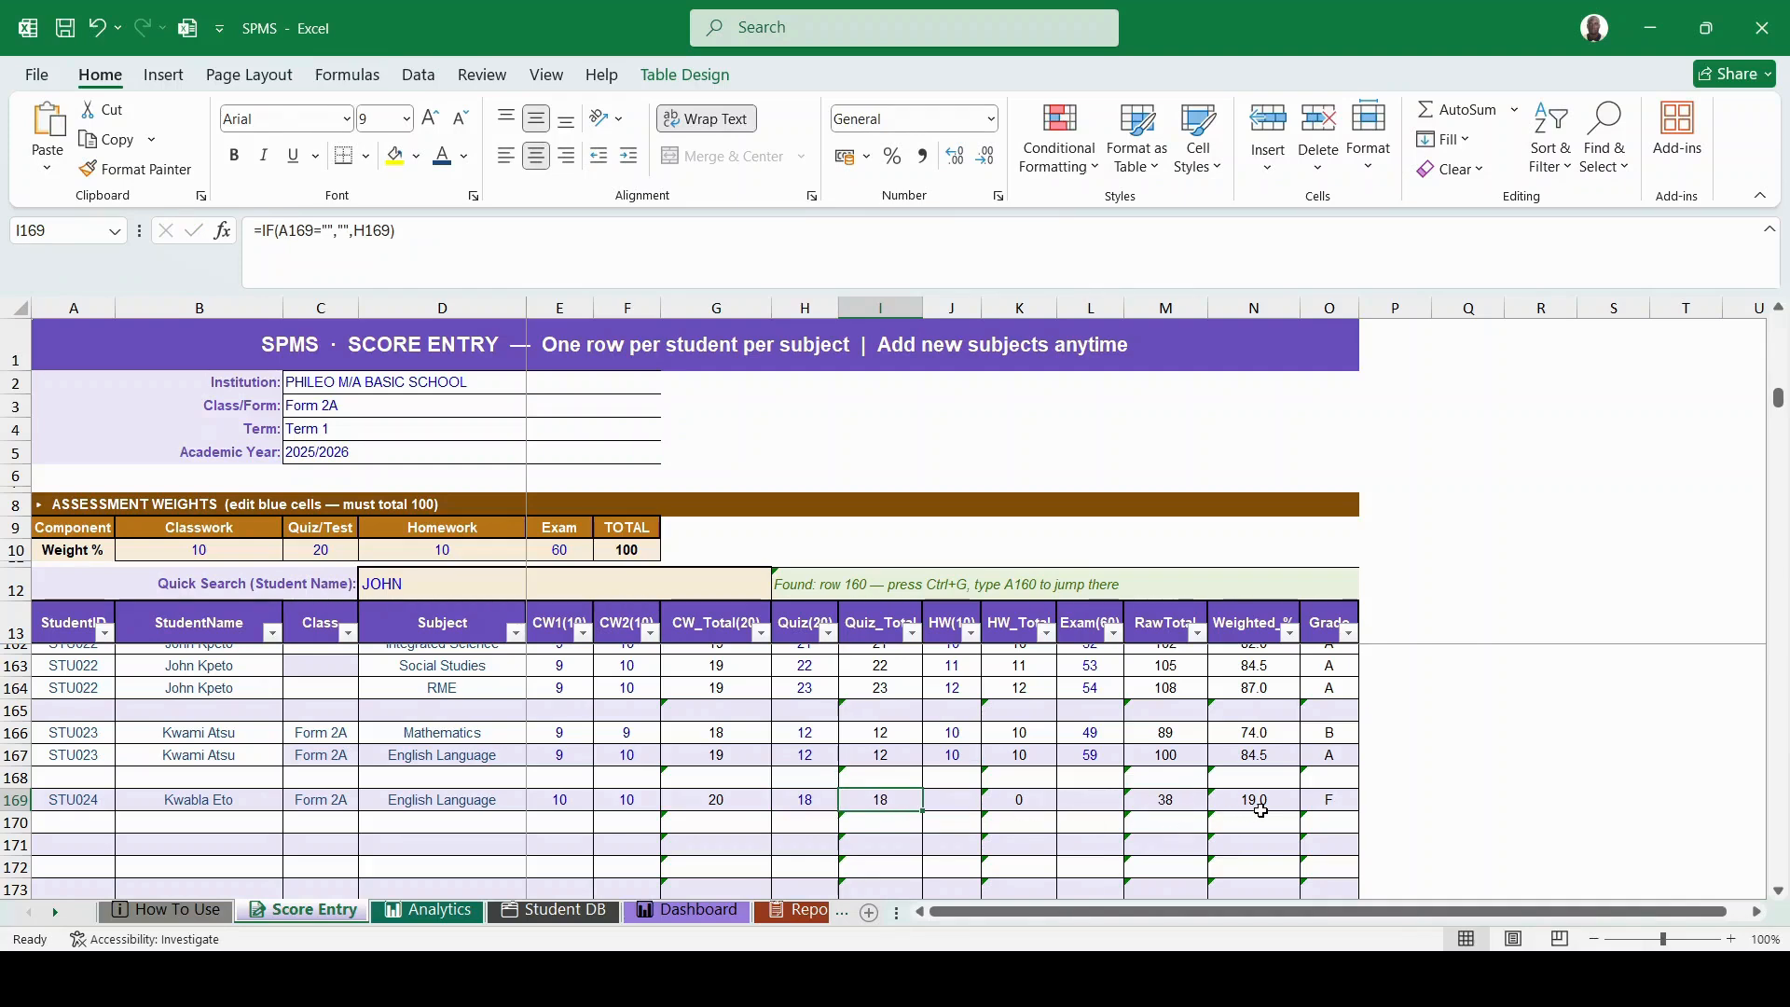
click(950, 799)
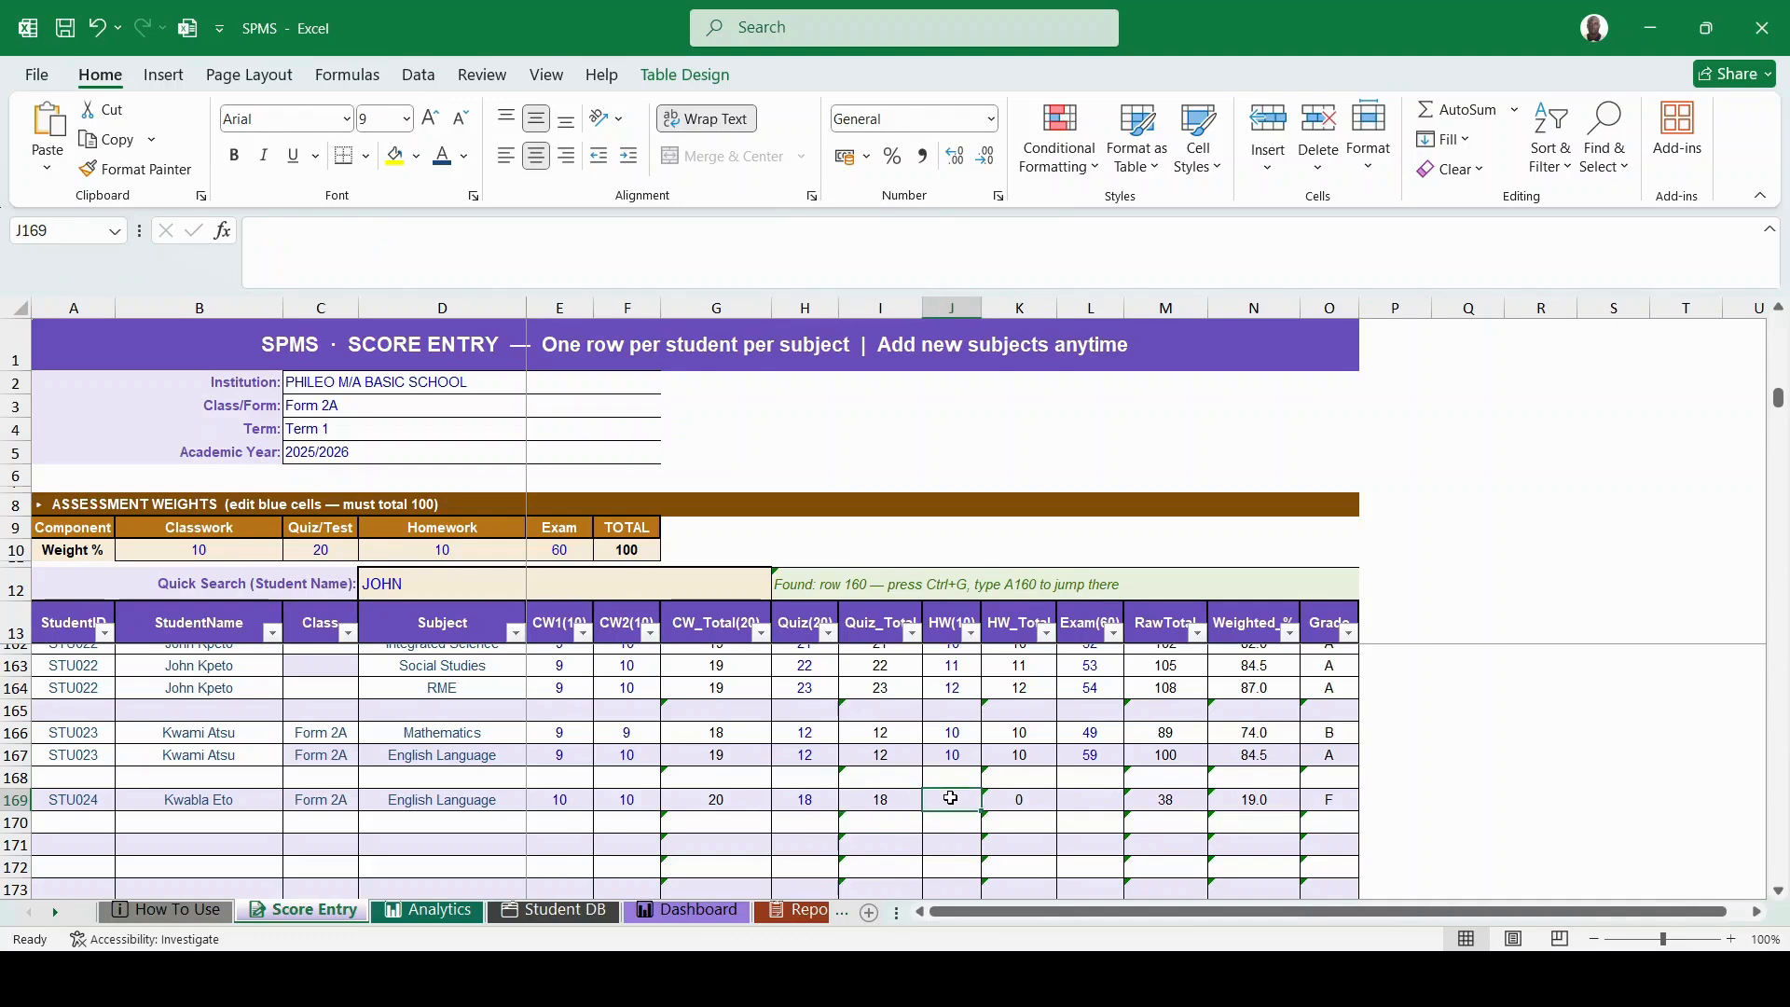
text(10)
click(1106, 806)
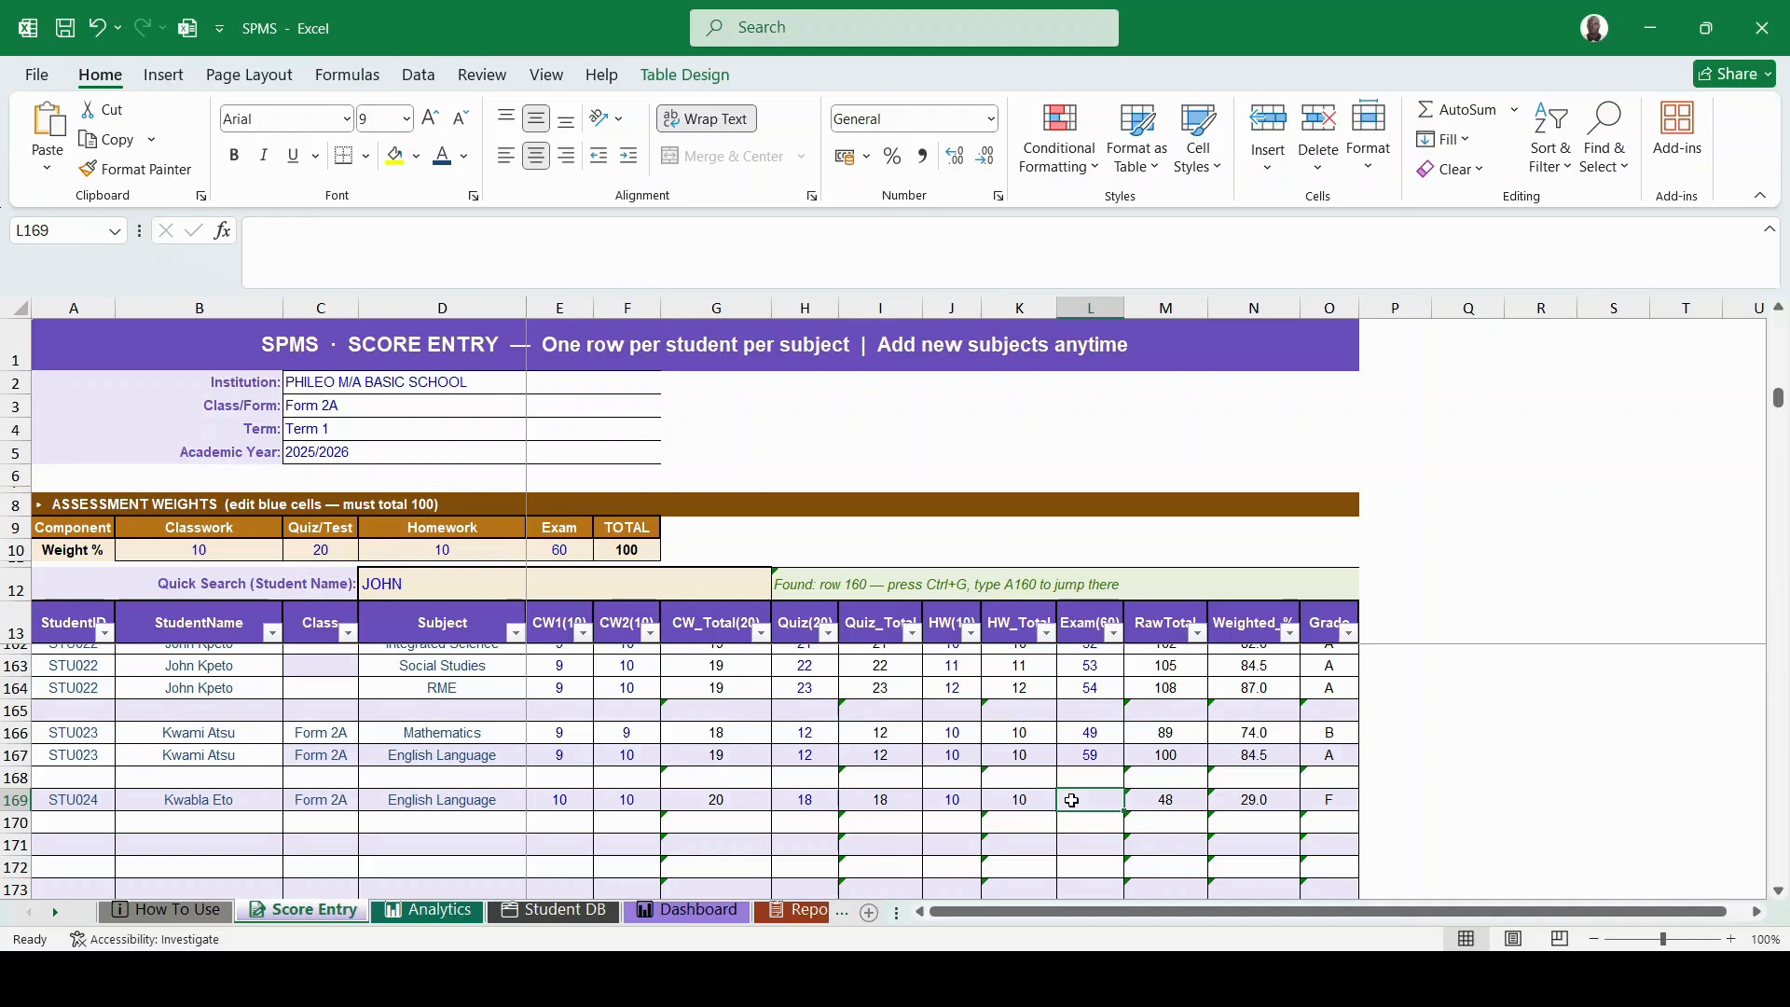
text(50)
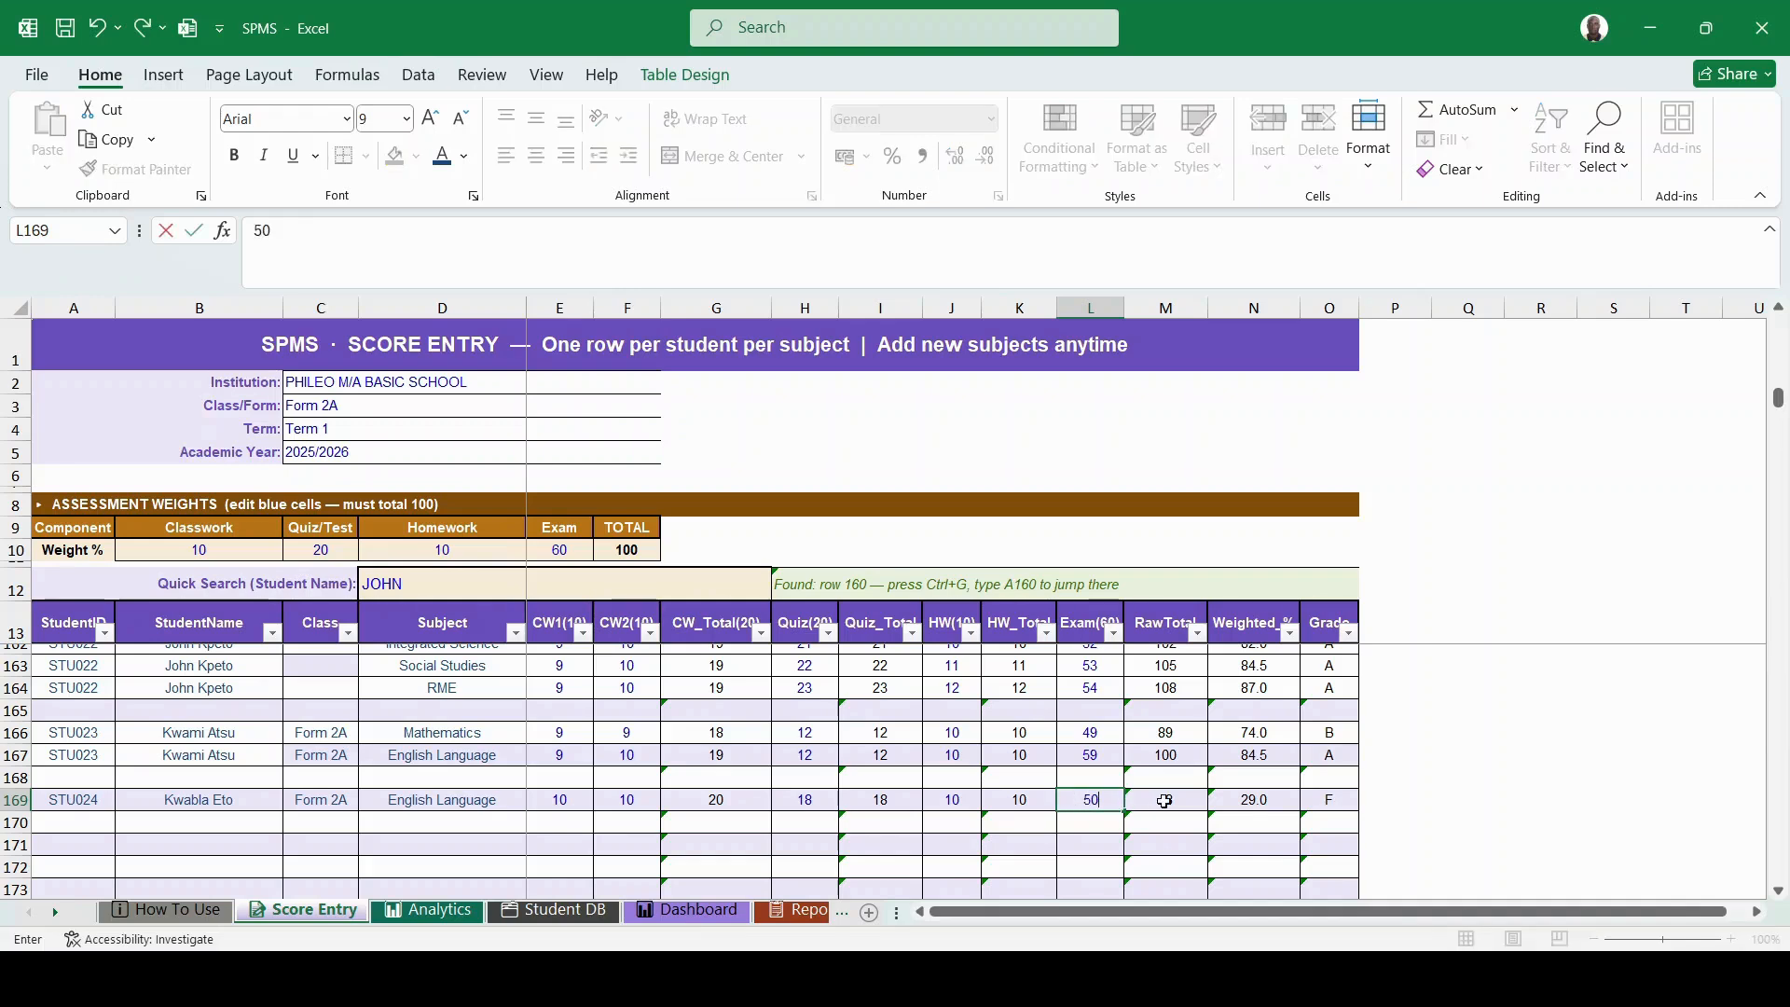
click(1164, 800)
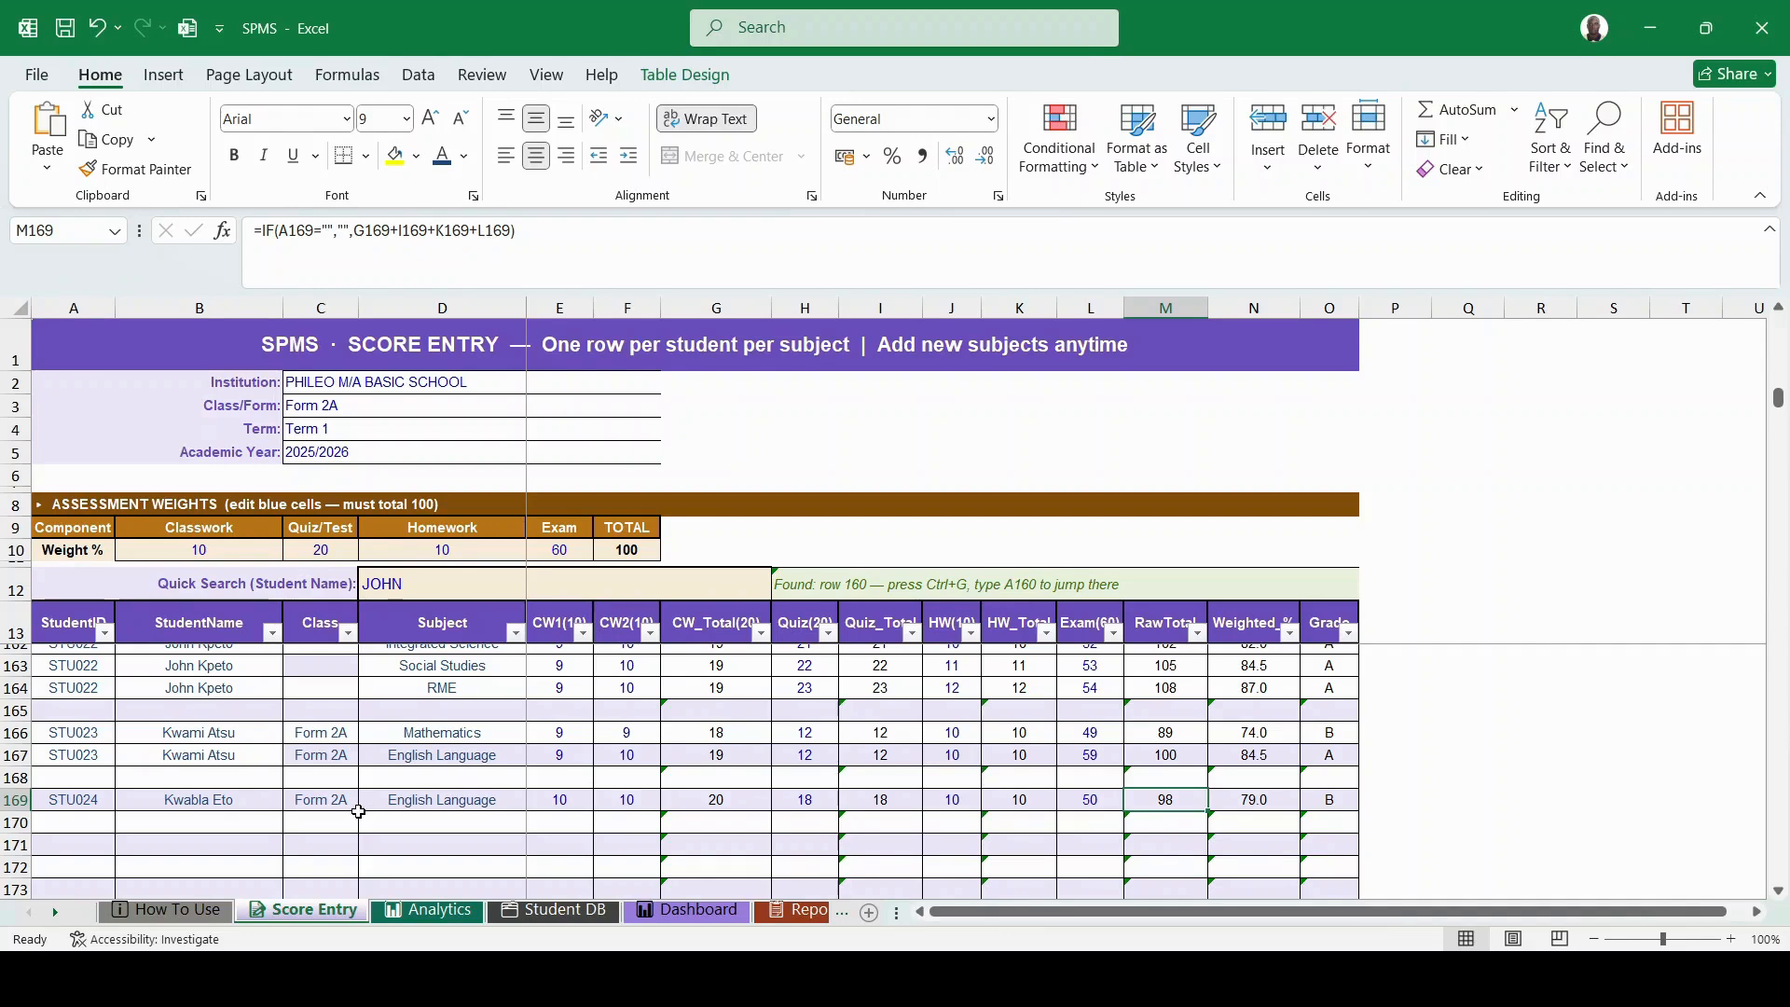
click(409, 819)
- Add Mathematics in row 170 and fill the scores down: CW1 10, Quiz 19, HW 11, Exam 51
text(Mathematics)
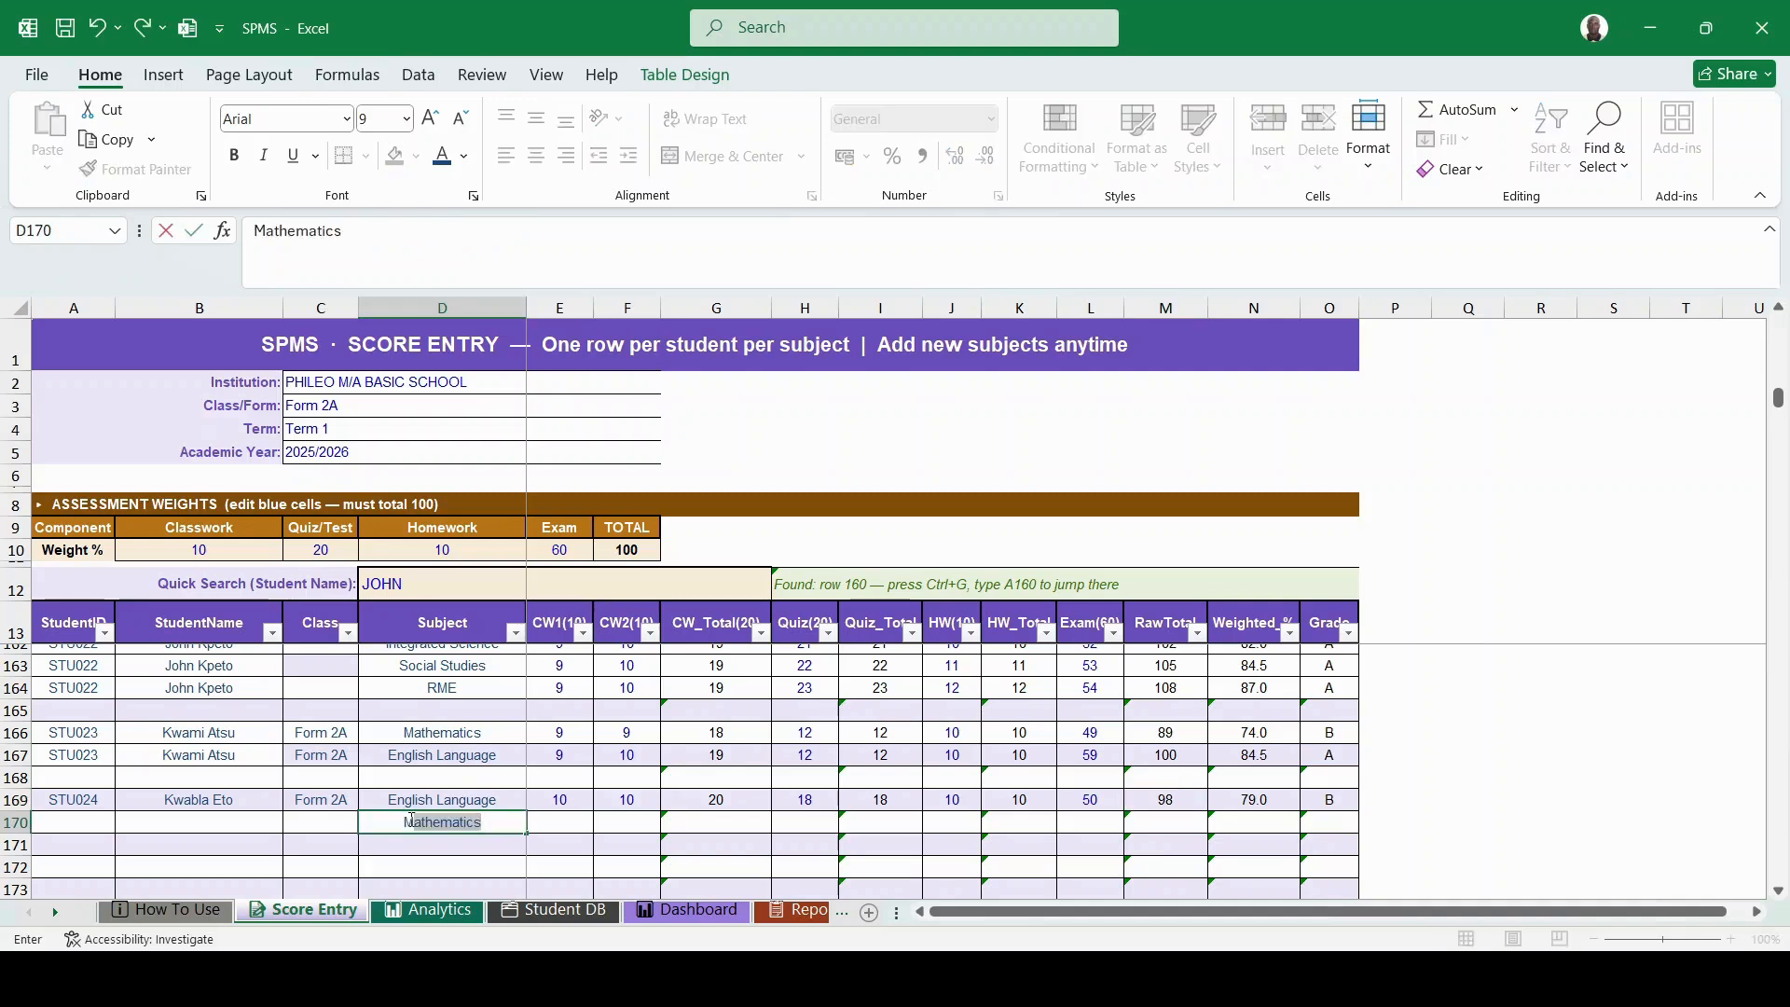
key(Tab)
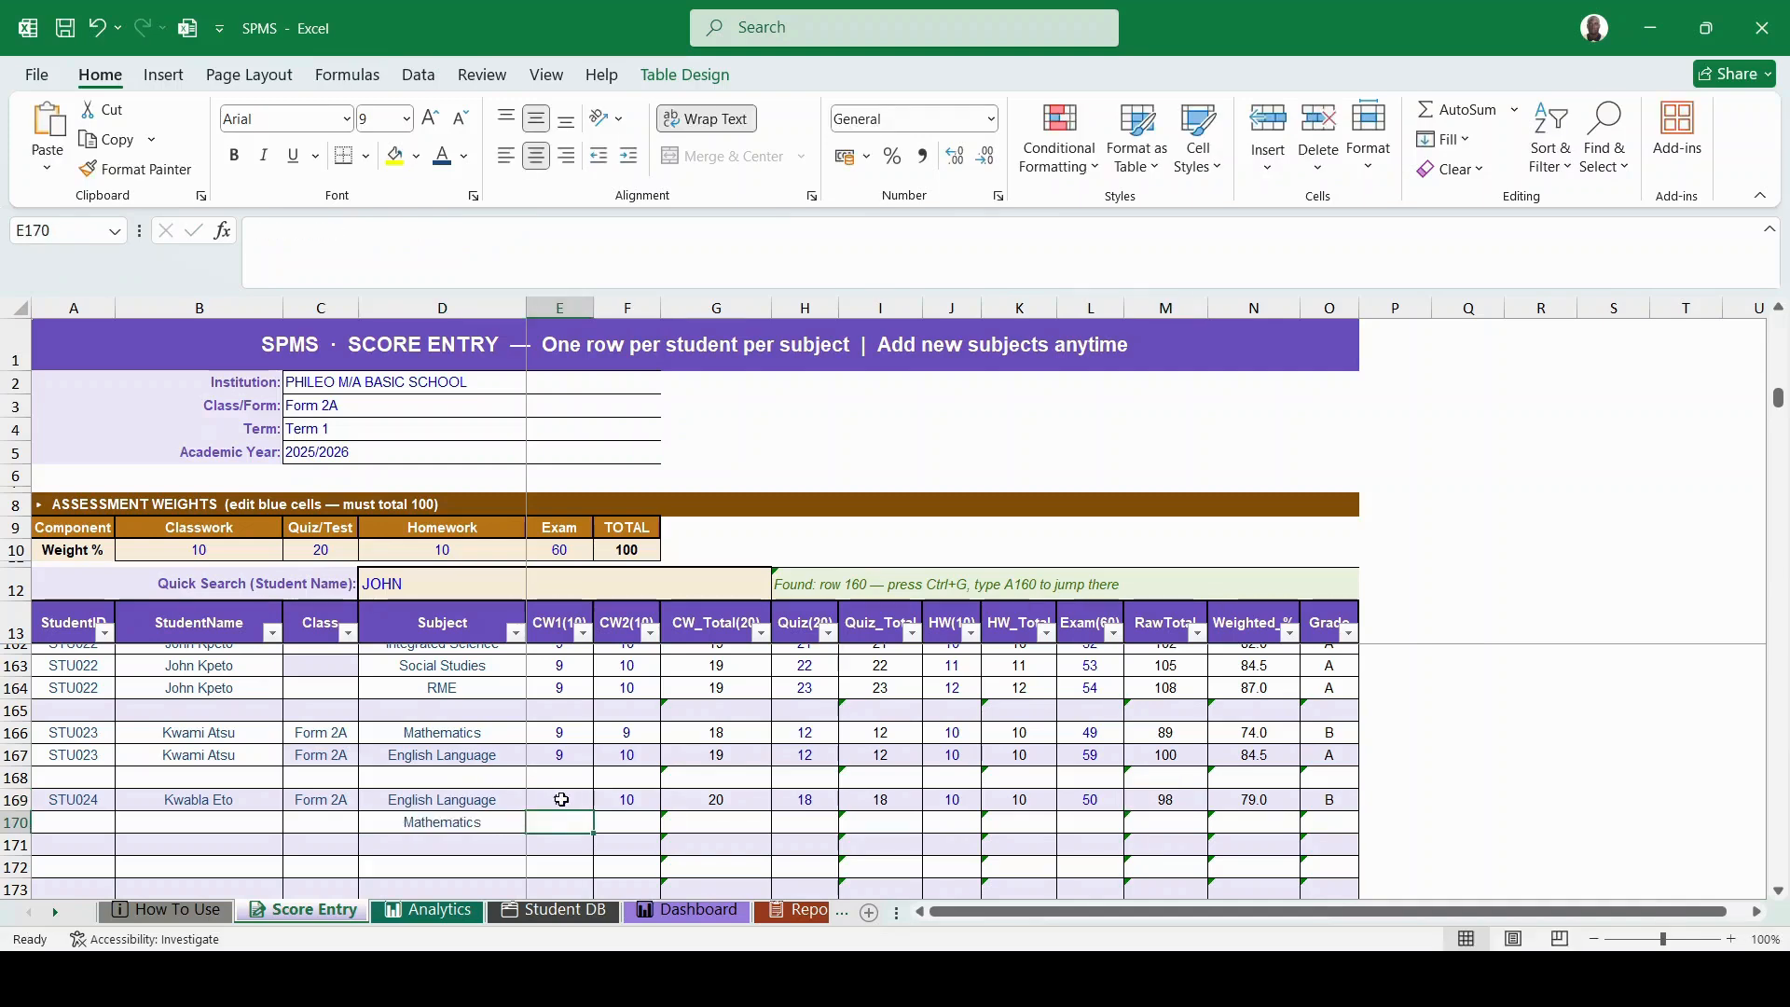
click(562, 801)
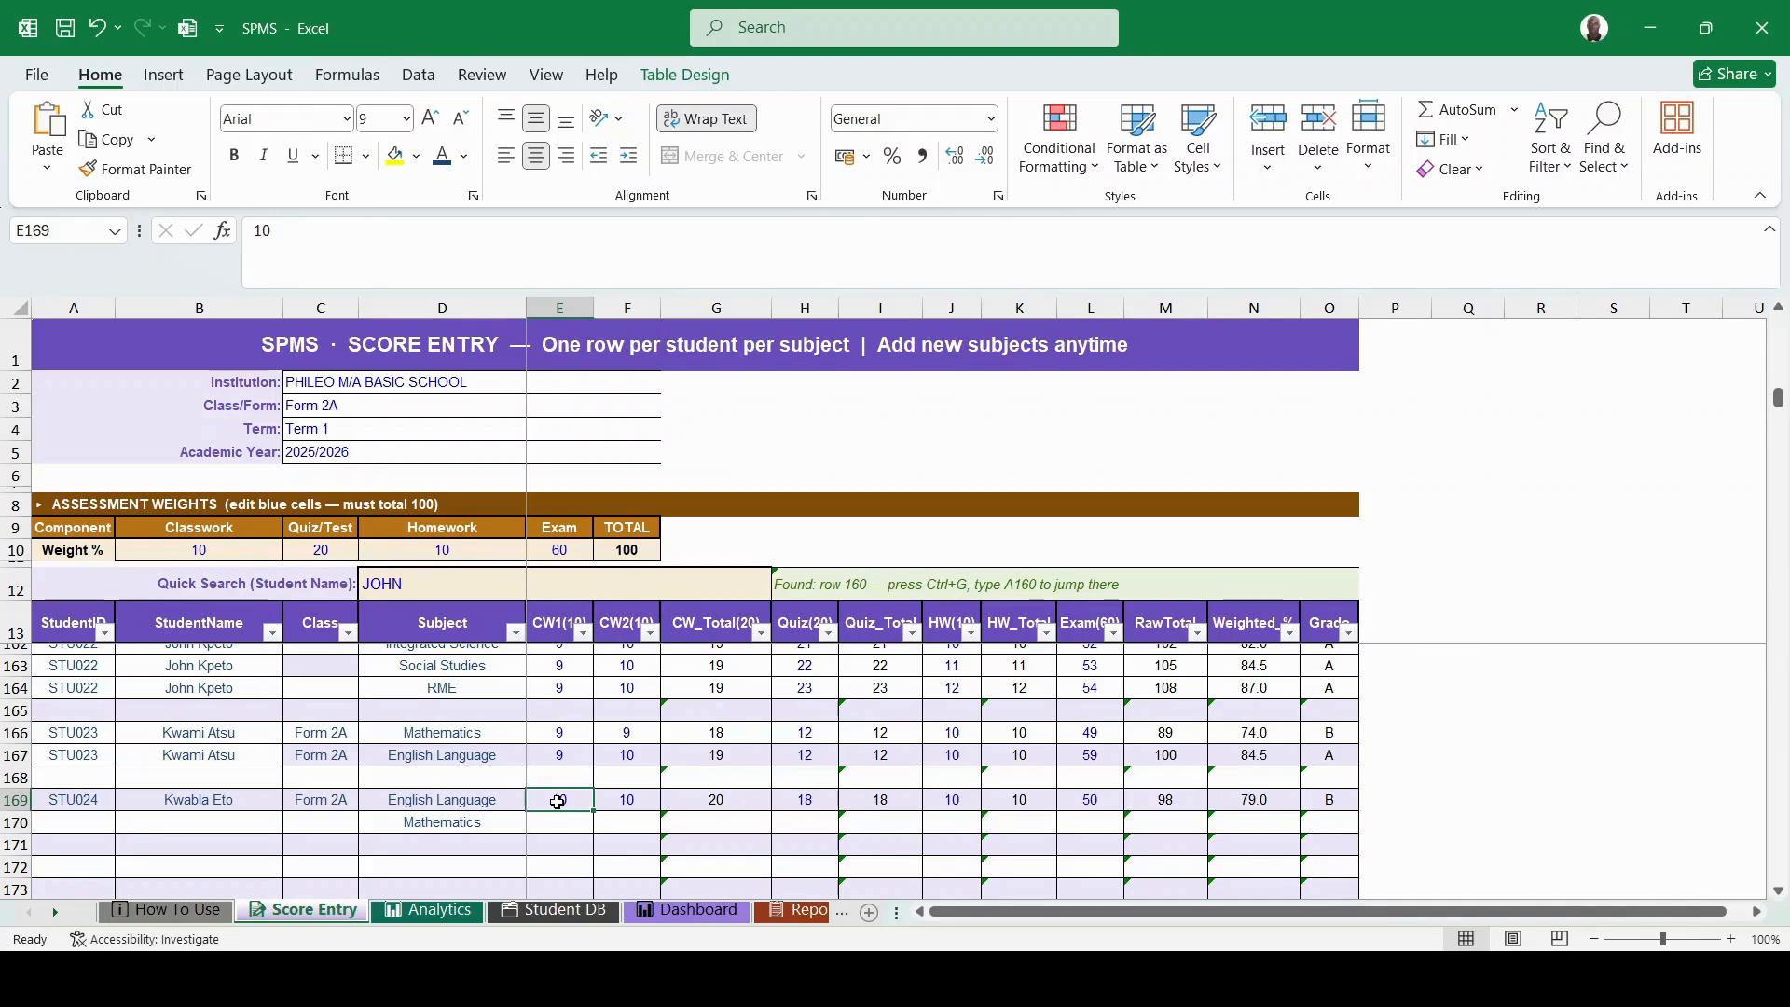
drag(562, 802, 1366, 828)
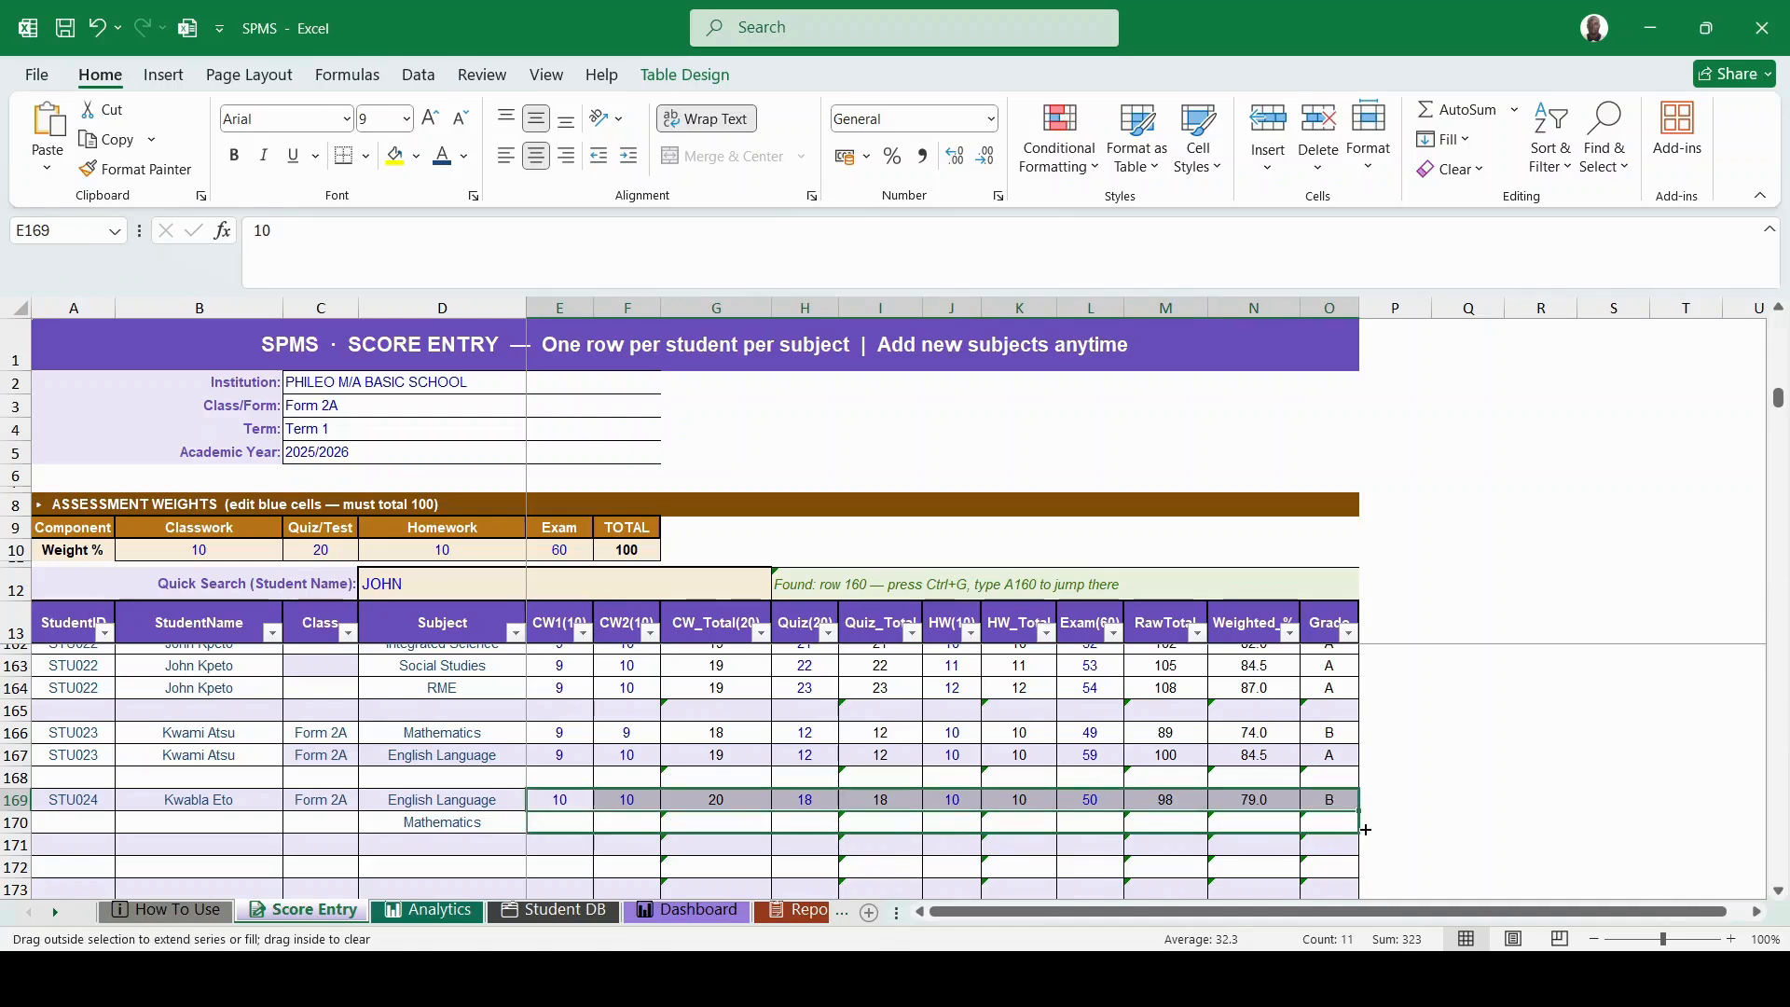
drag(1366, 829, 1366, 829)
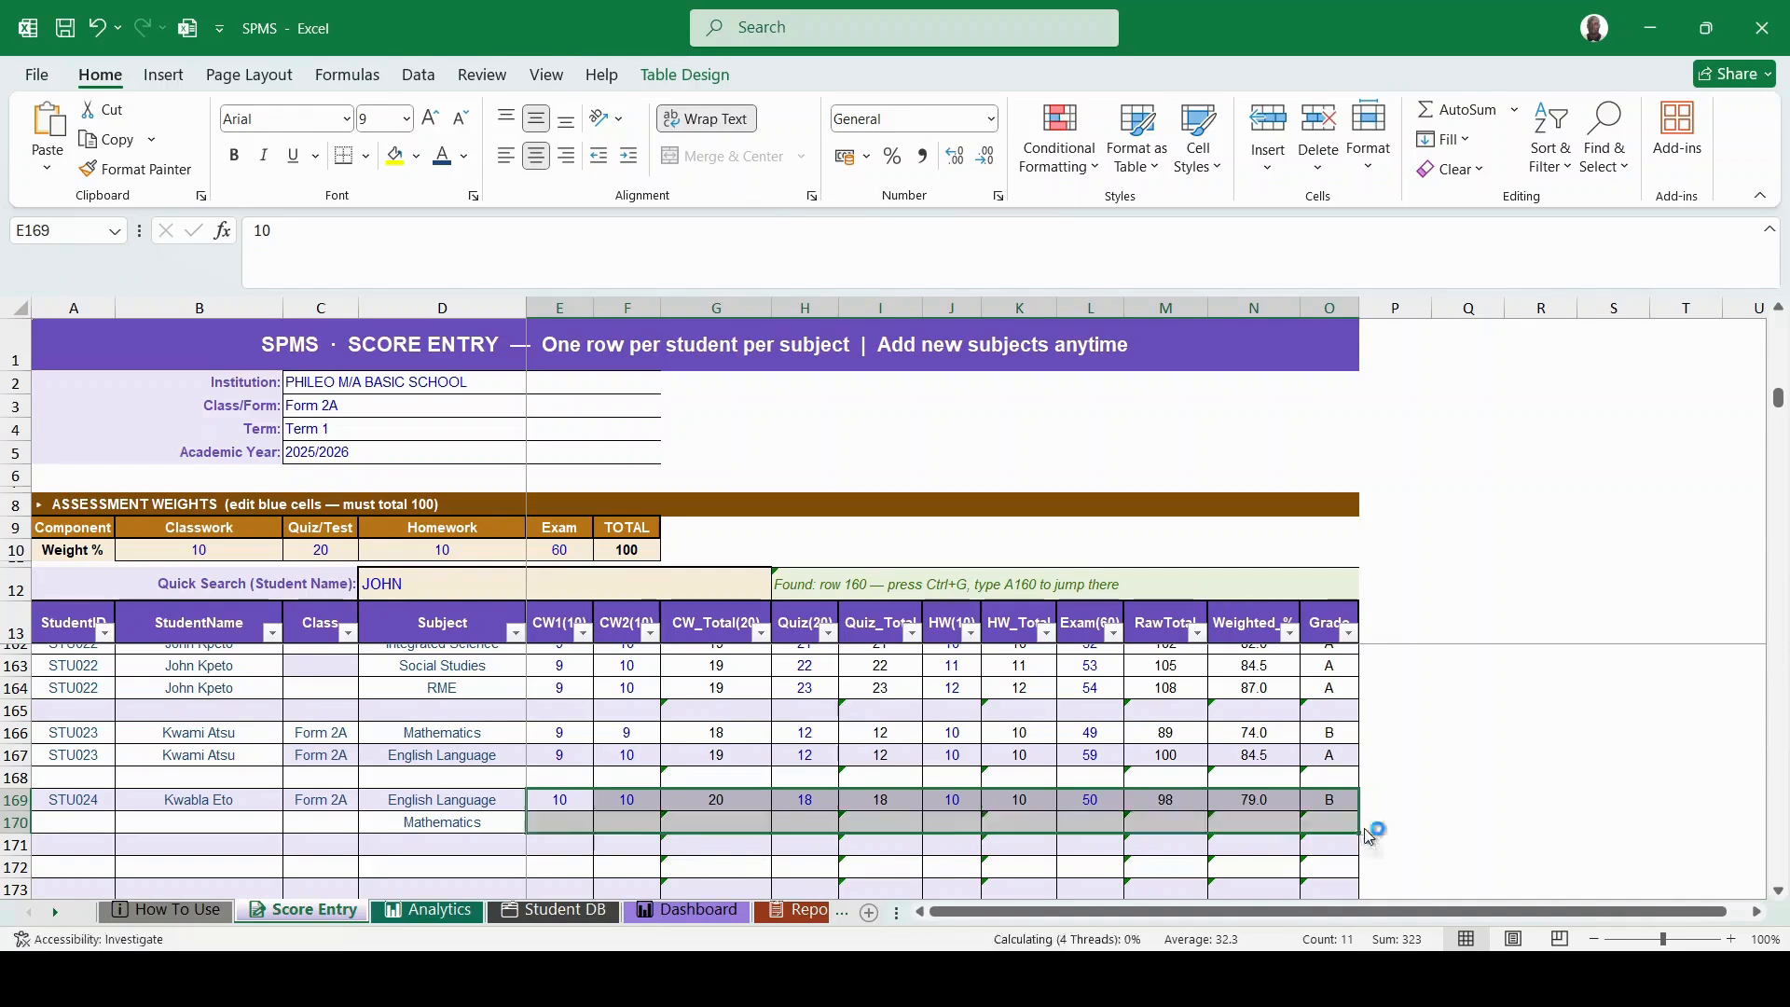
click(734, 823)
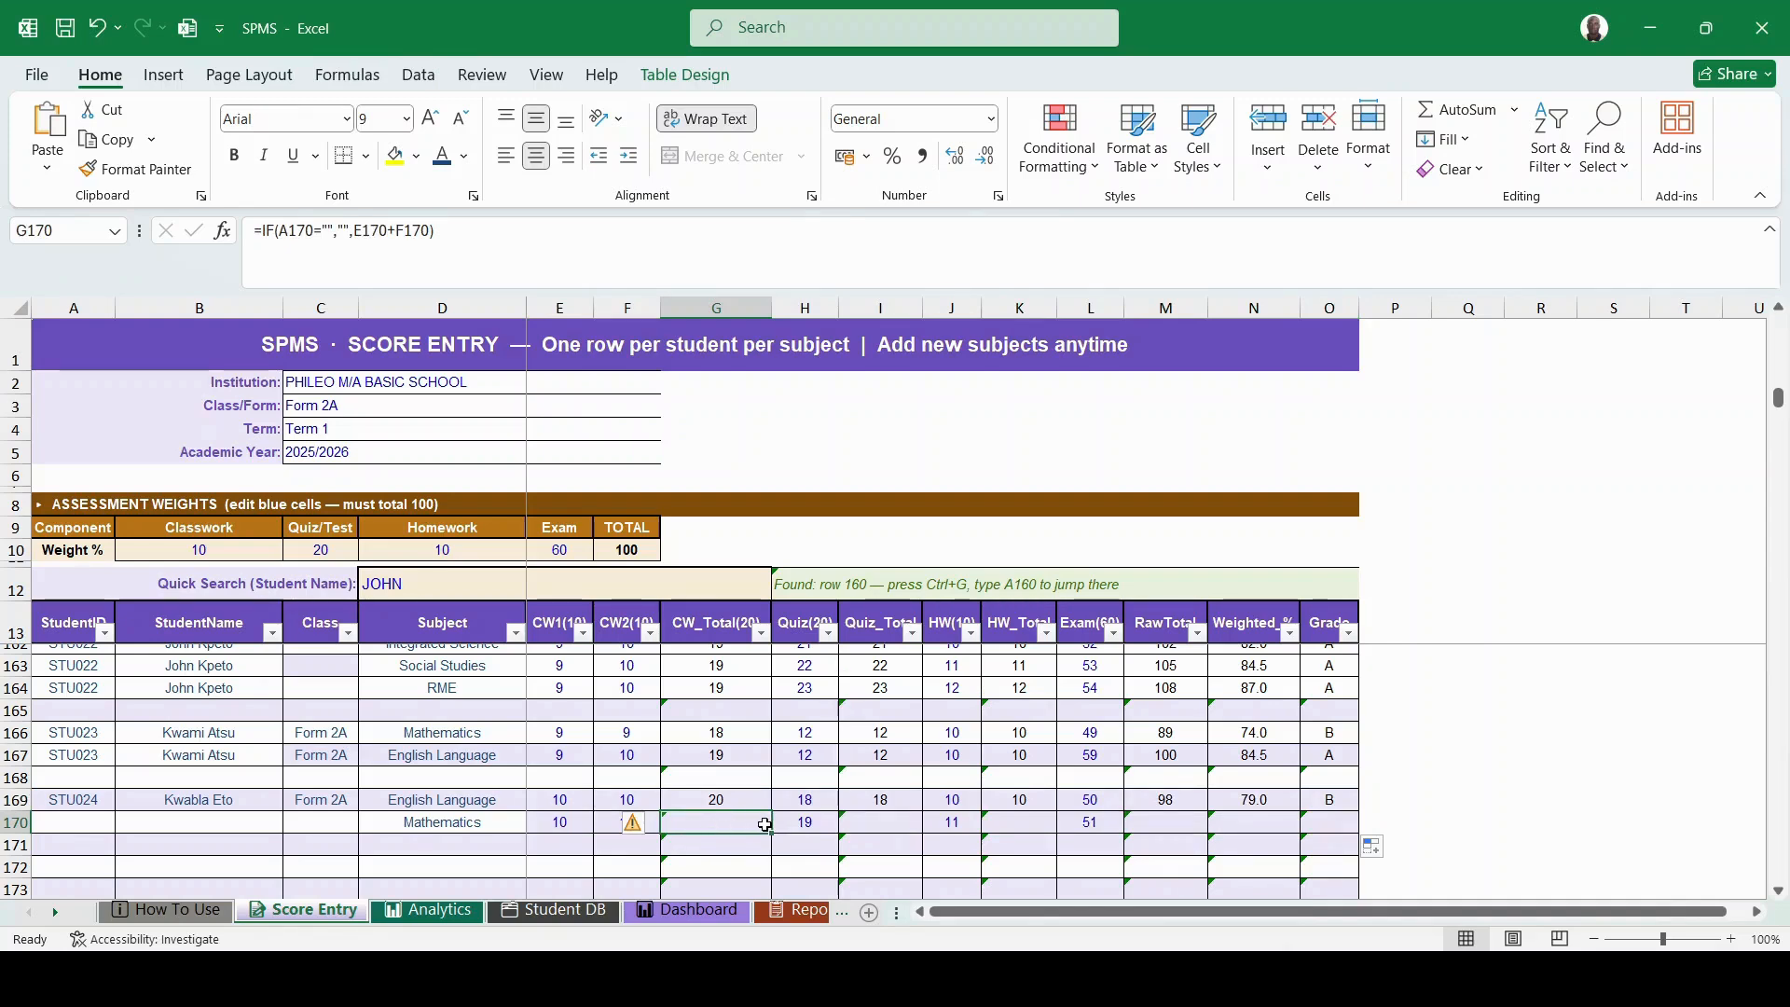
click(69, 826)
- Copy the ID into A170 and correct it to STU024, giving raw total 101, 81.5% and grade A
click(80, 799)
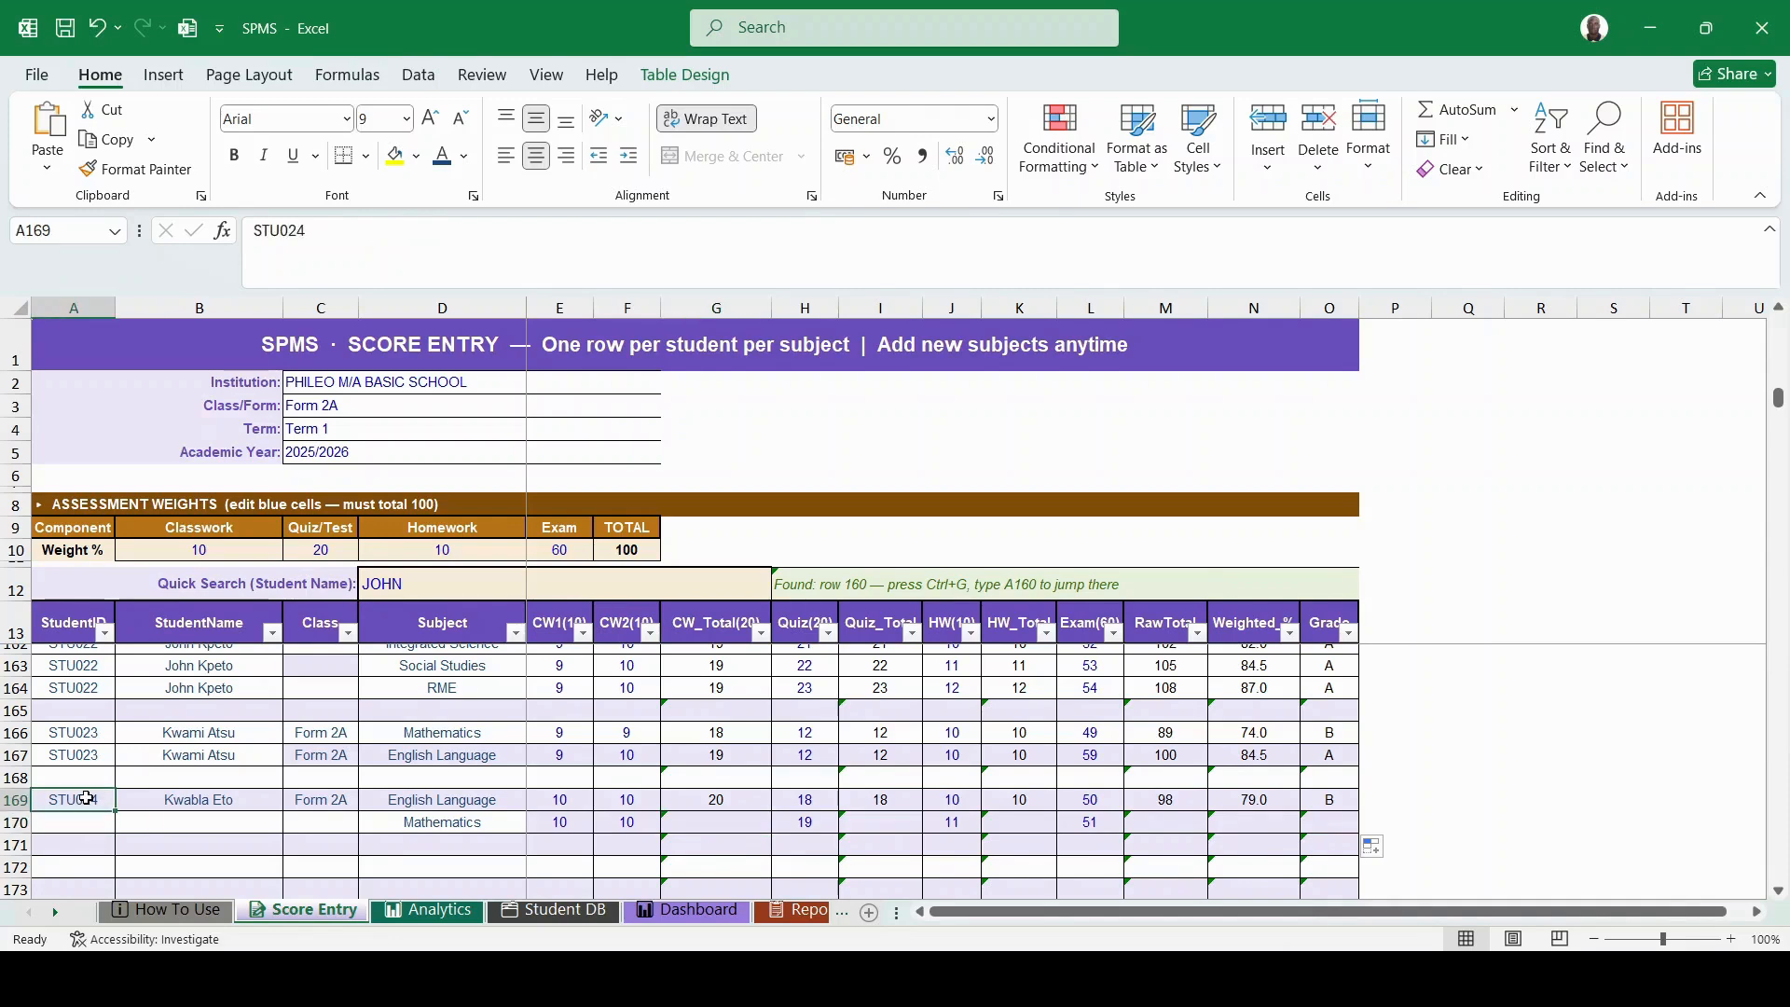
drag(113, 810, 115, 828)
double_click(97, 822)
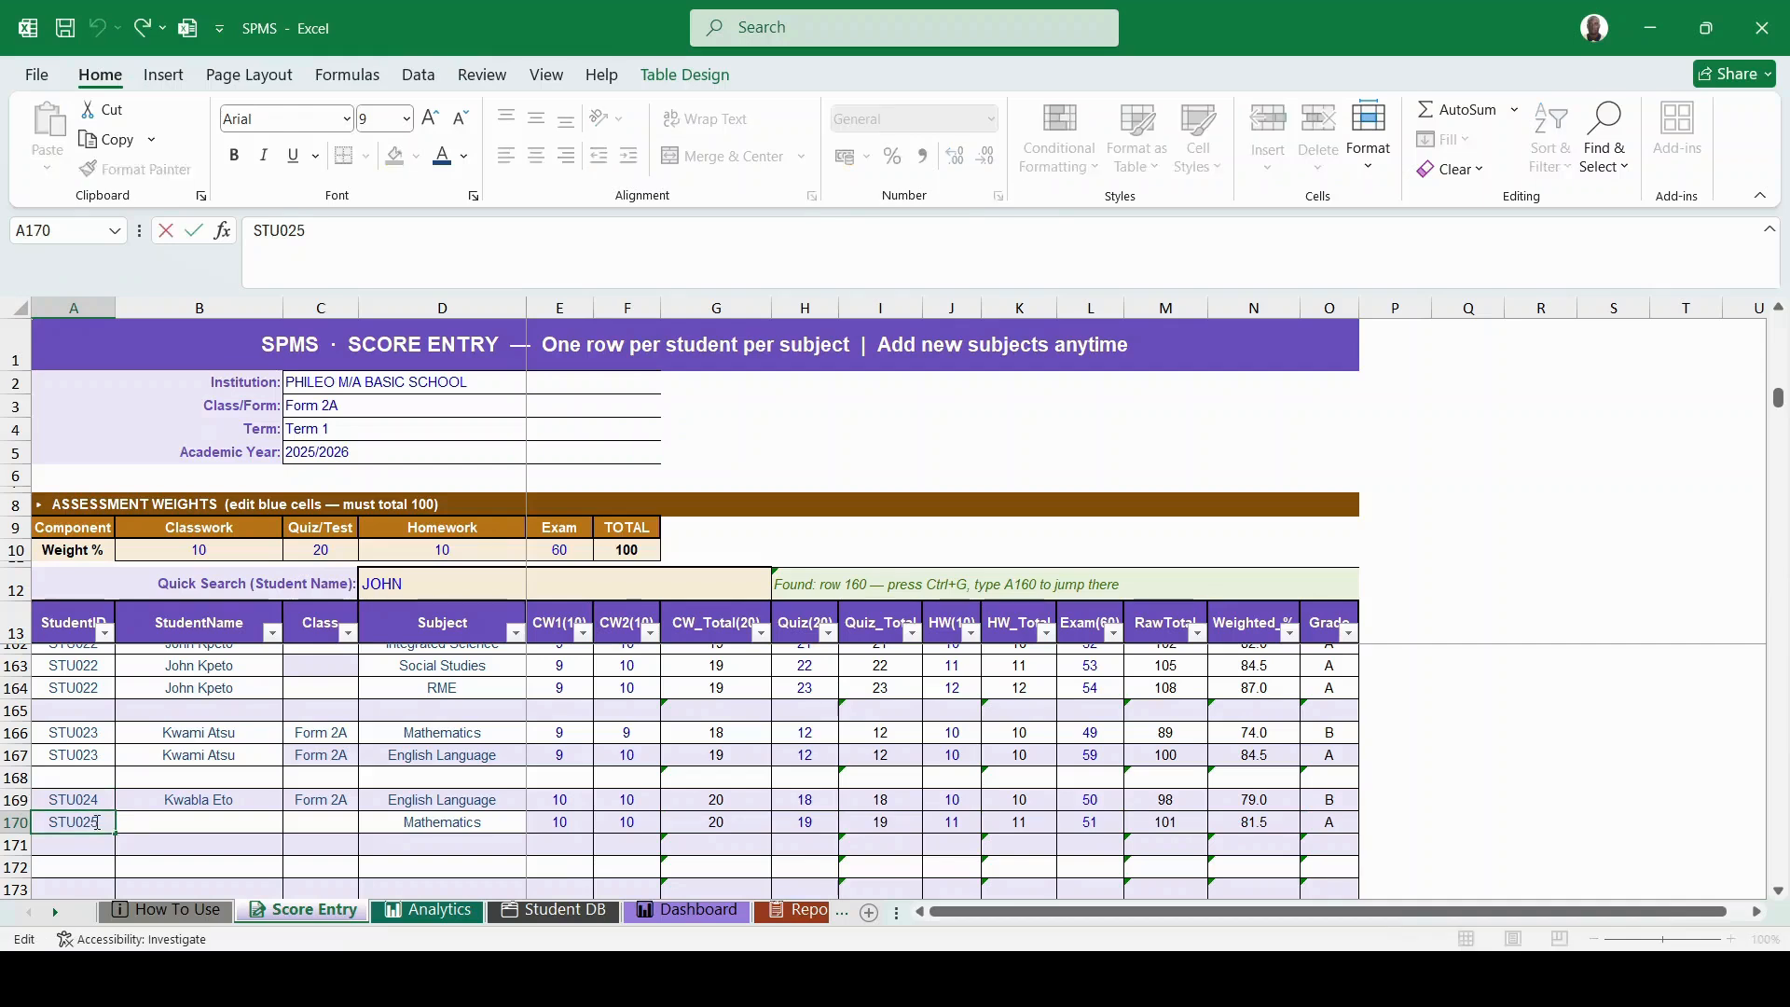
key(BackSpace)
text(4)
click(176, 814)
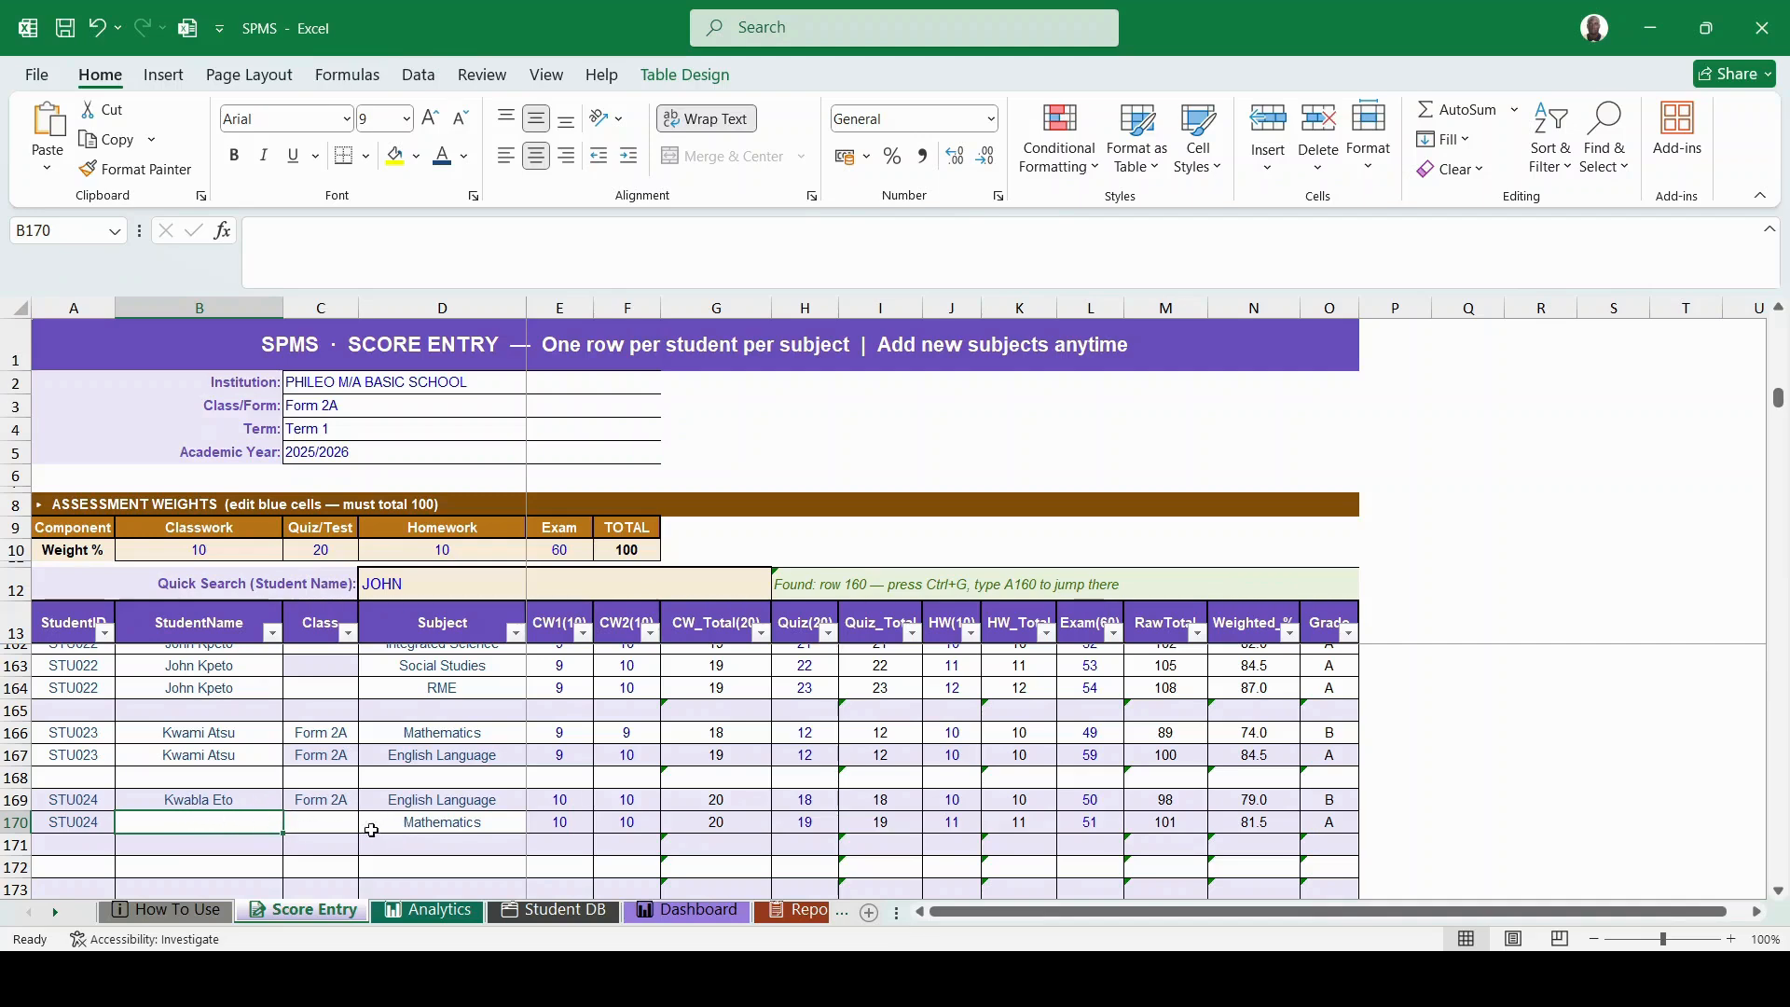
drag(228, 811, 231, 804)
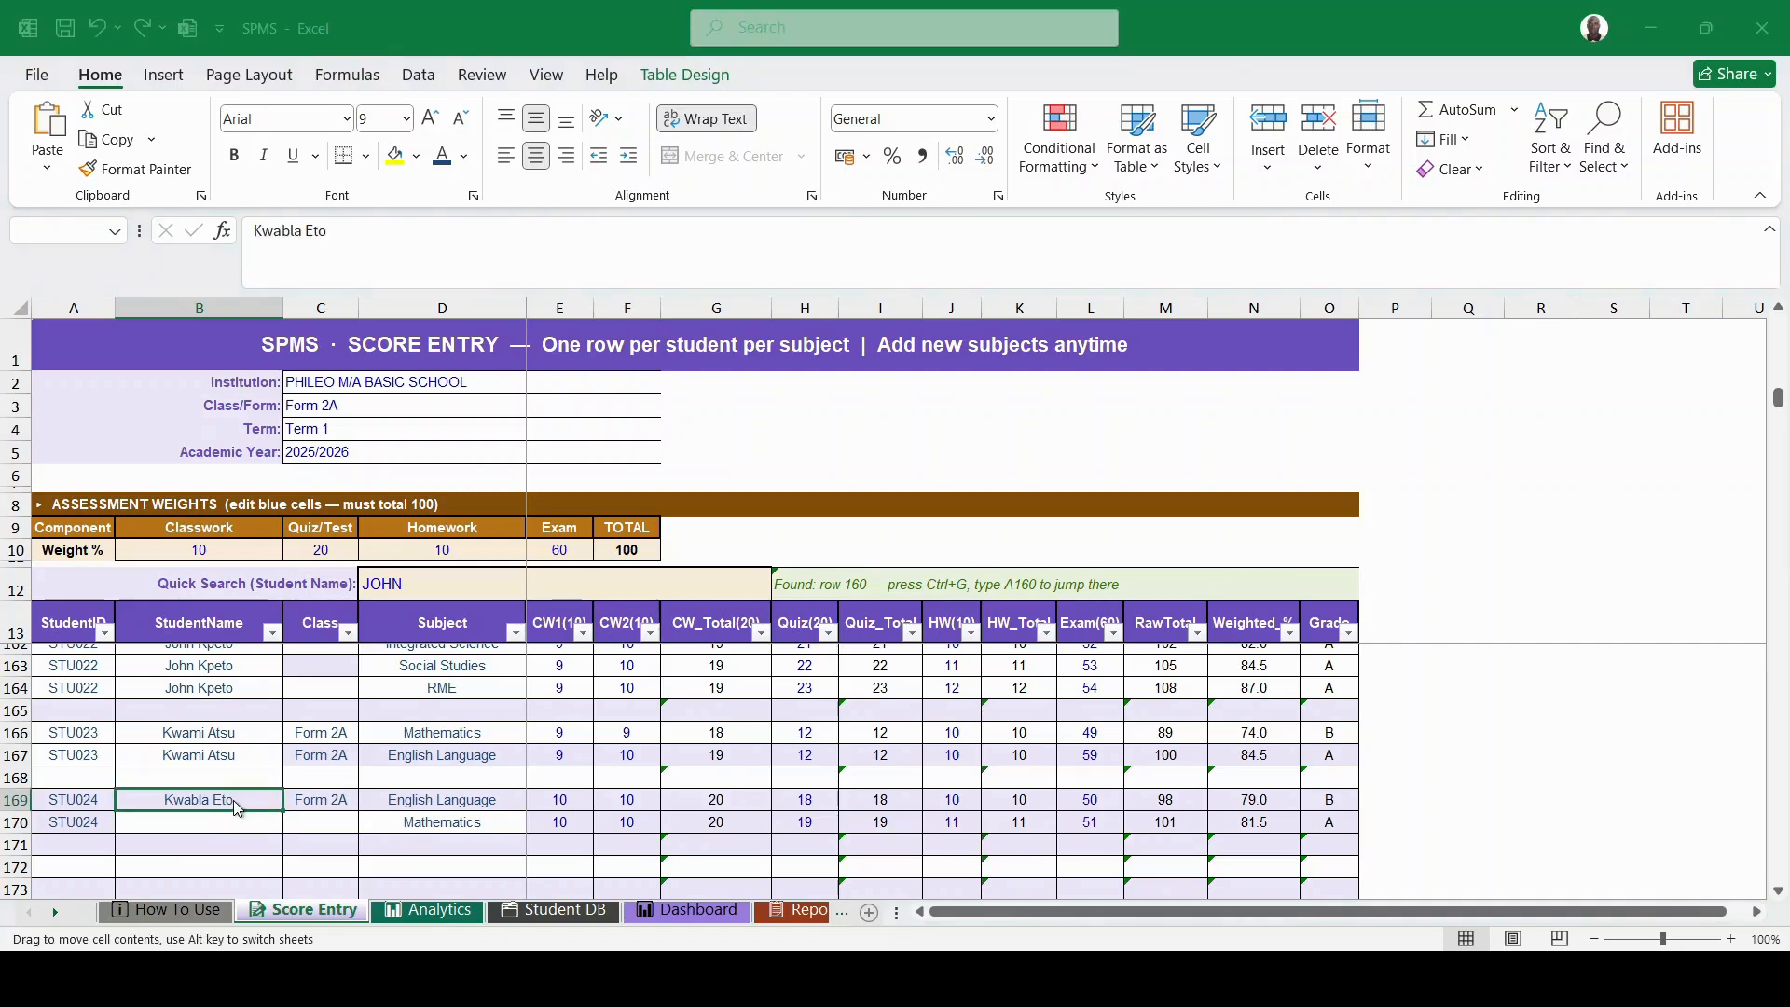
- Fill the student's name from B169 and Form 2A from C169 into row 170, then view Analytics
click(1065, 473)
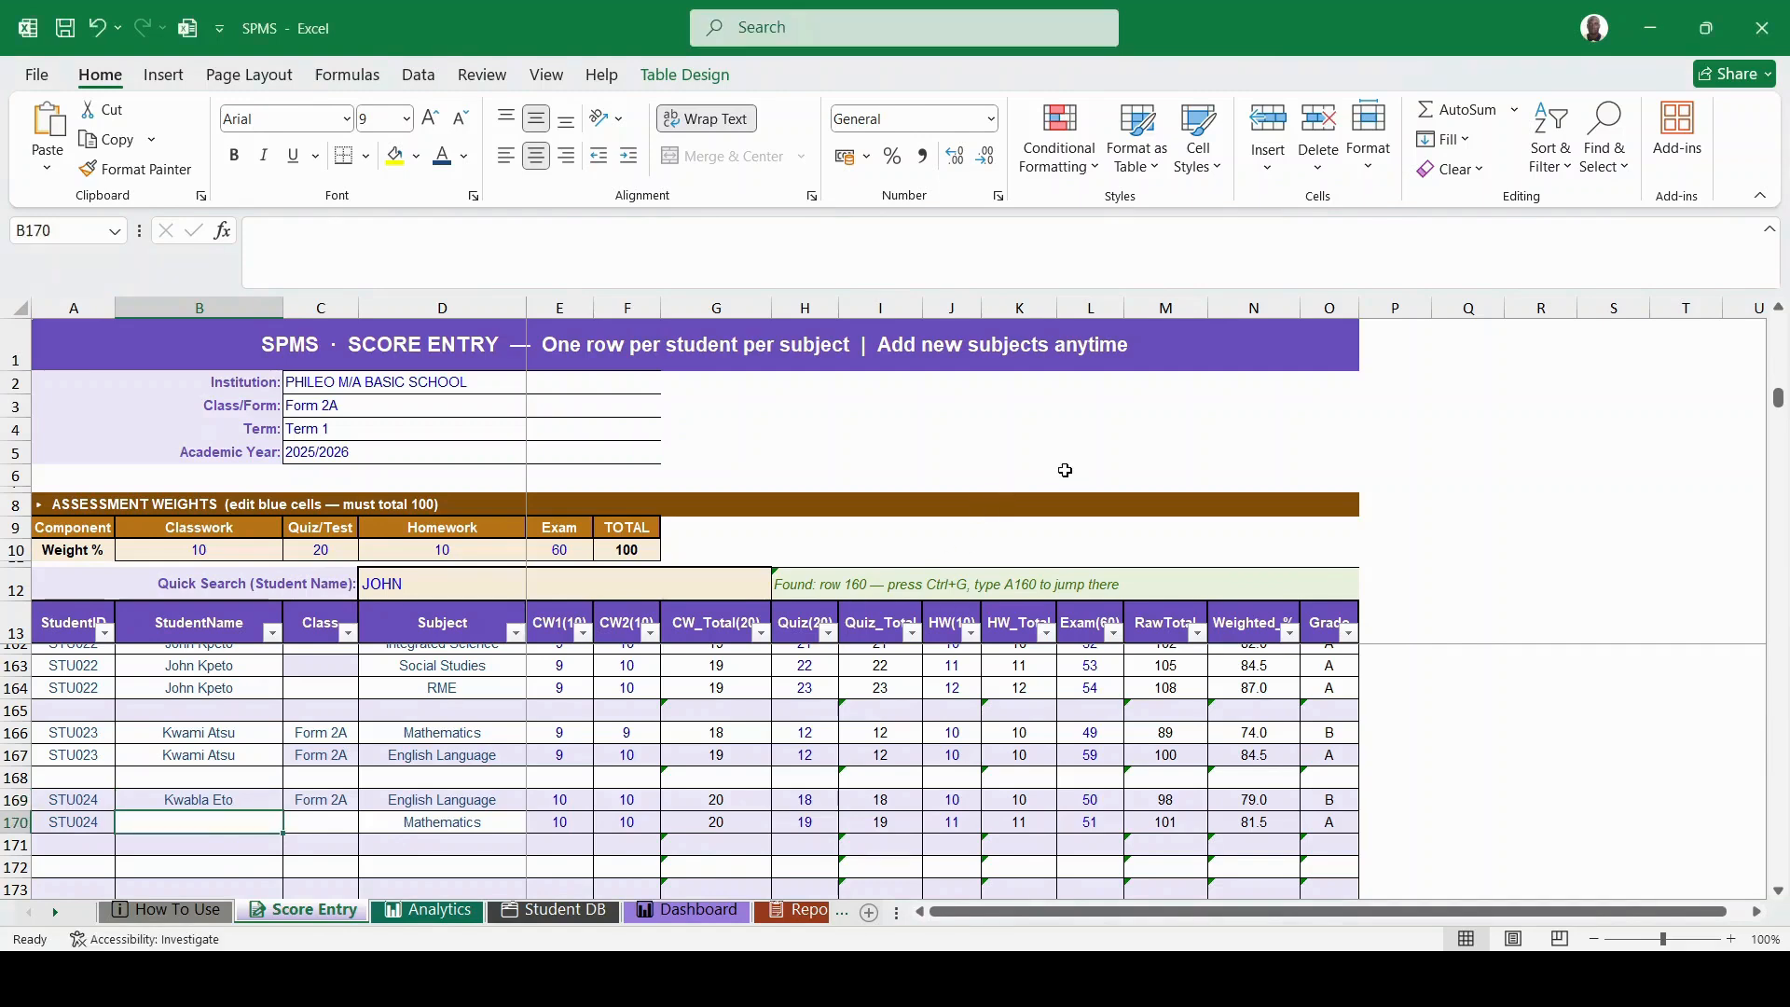
click(233, 799)
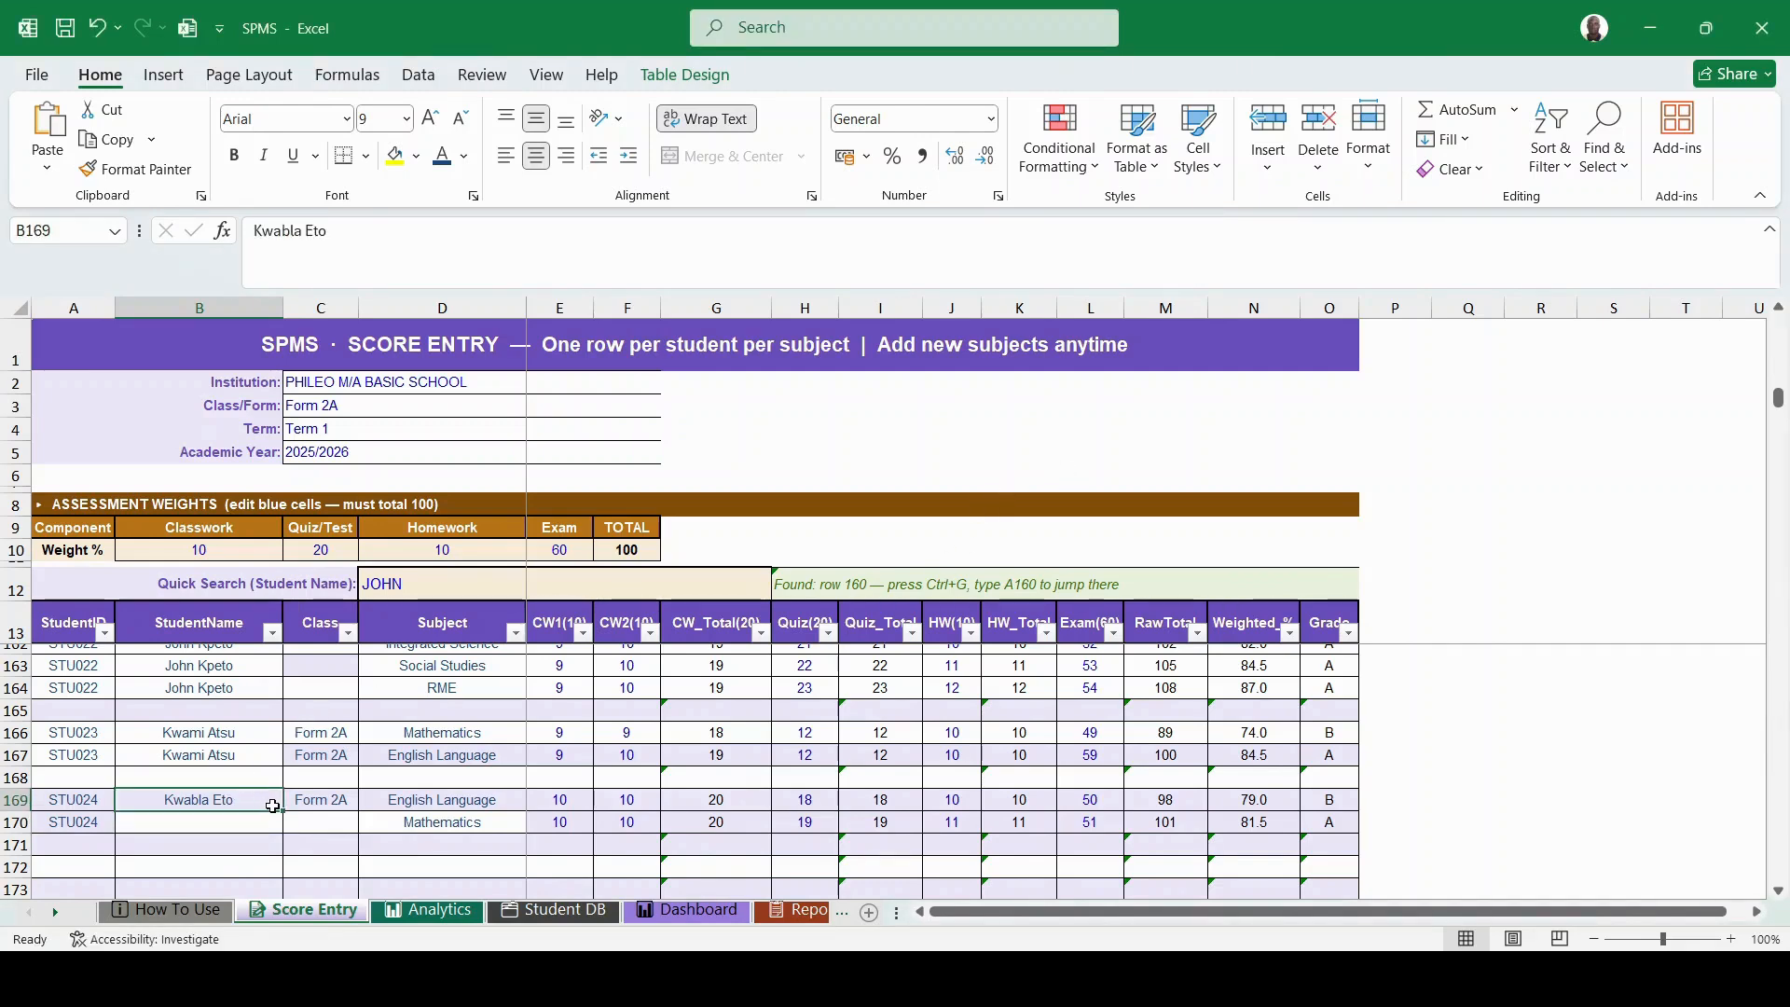
drag(276, 808, 278, 825)
click(326, 805)
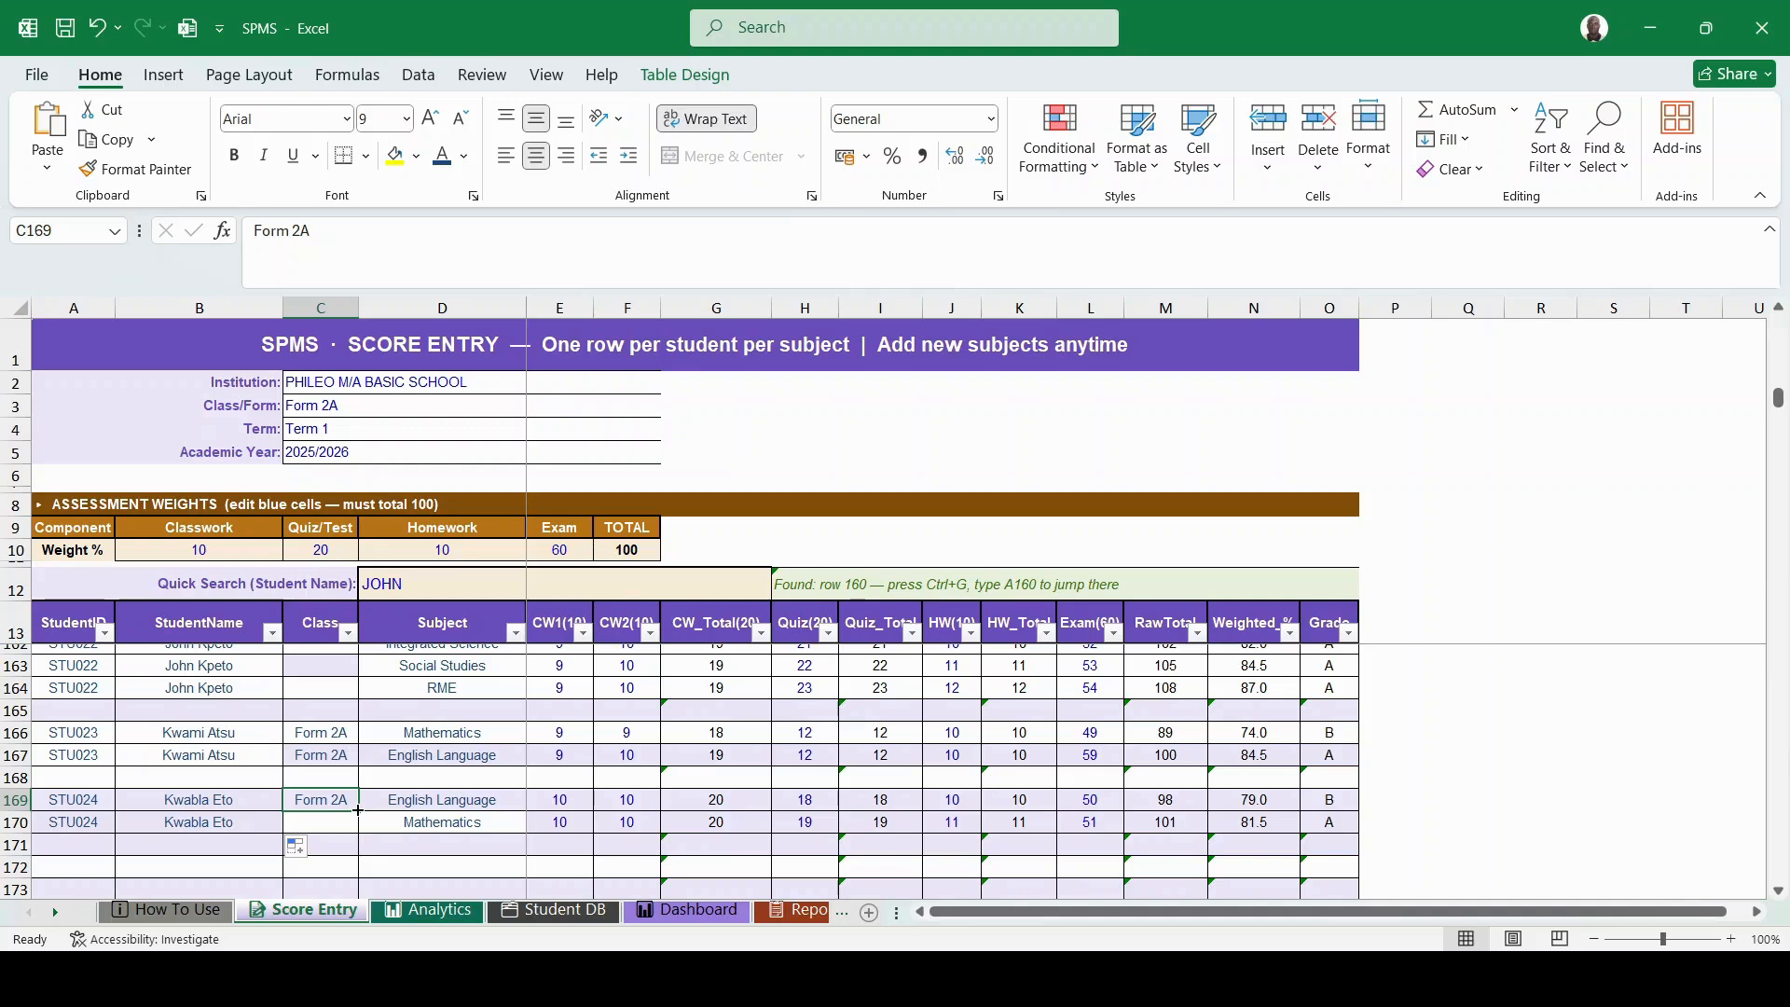
drag(358, 817, 358, 824)
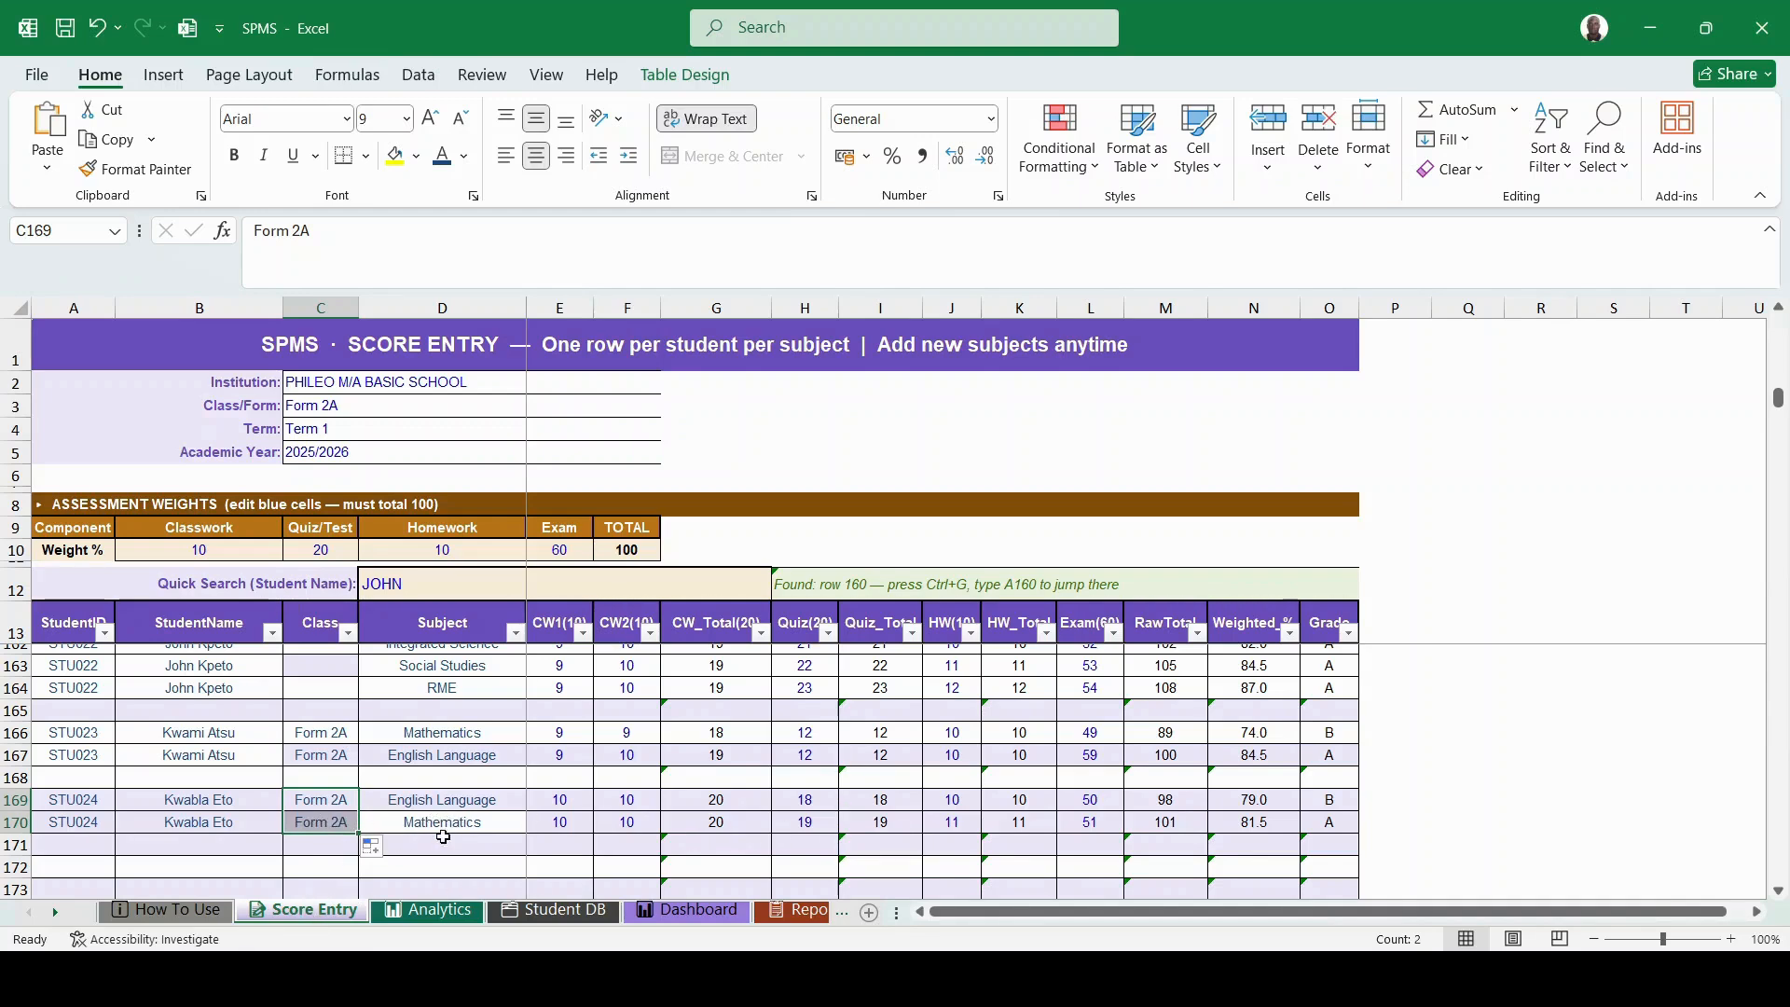
click(432, 851)
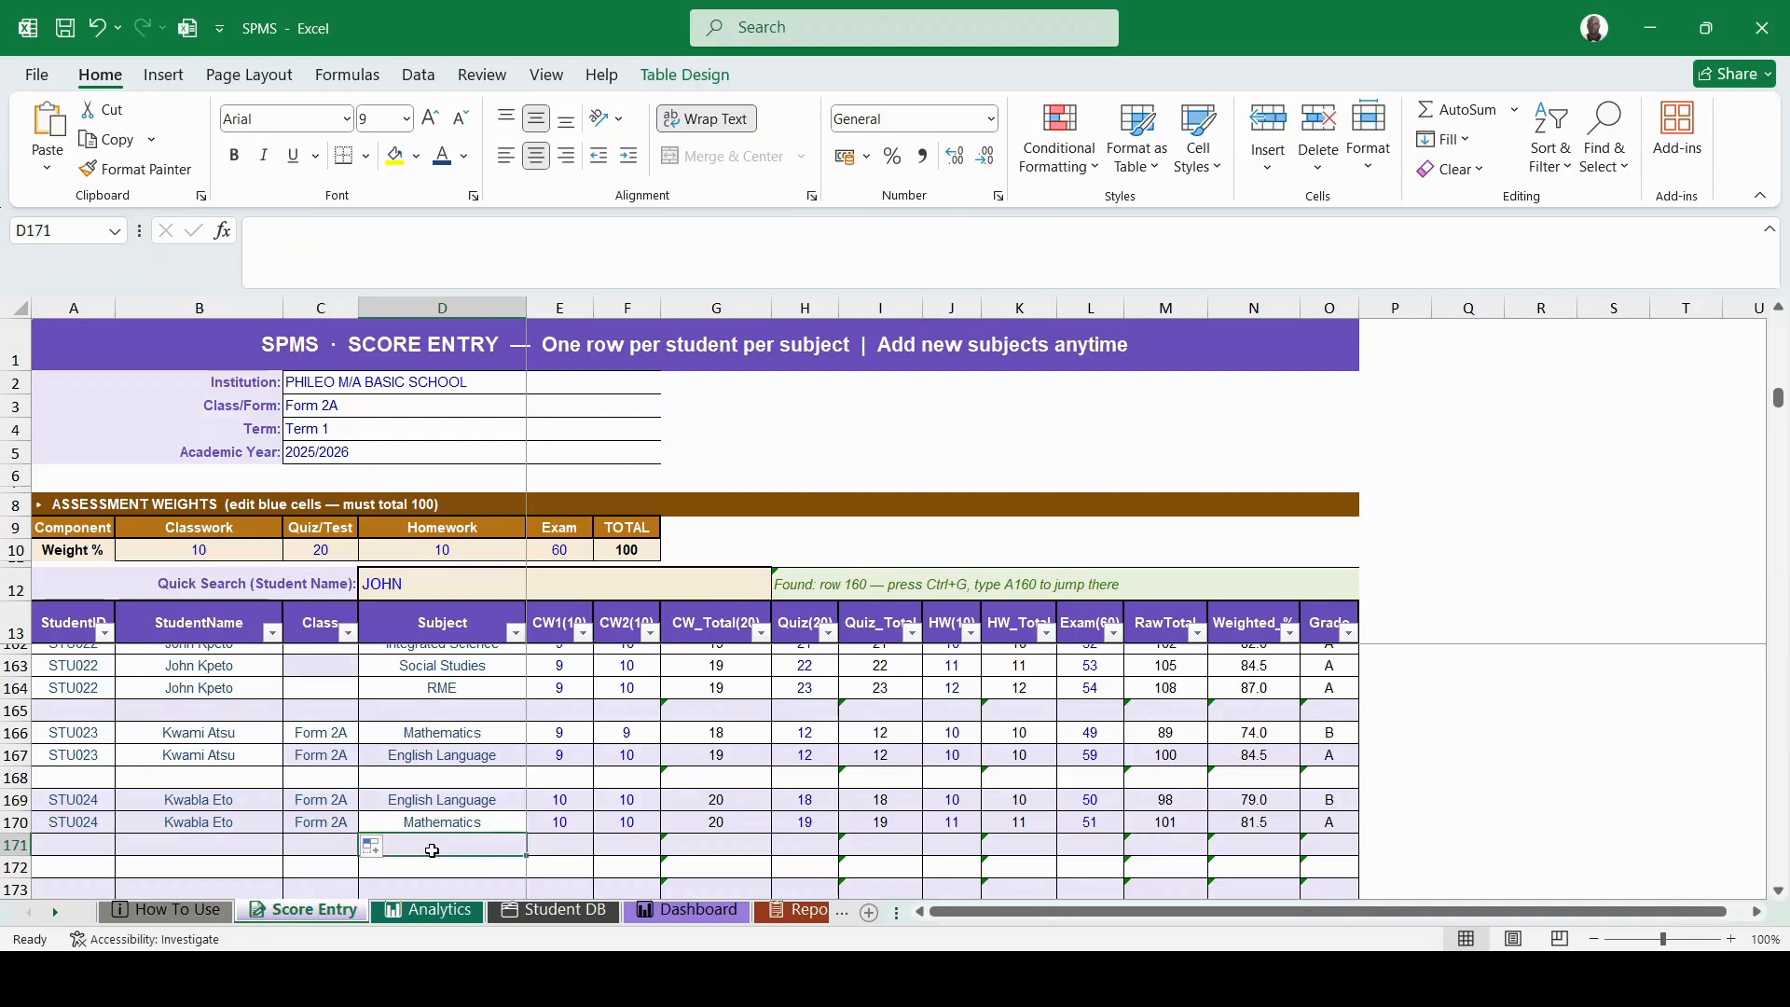
click(424, 911)
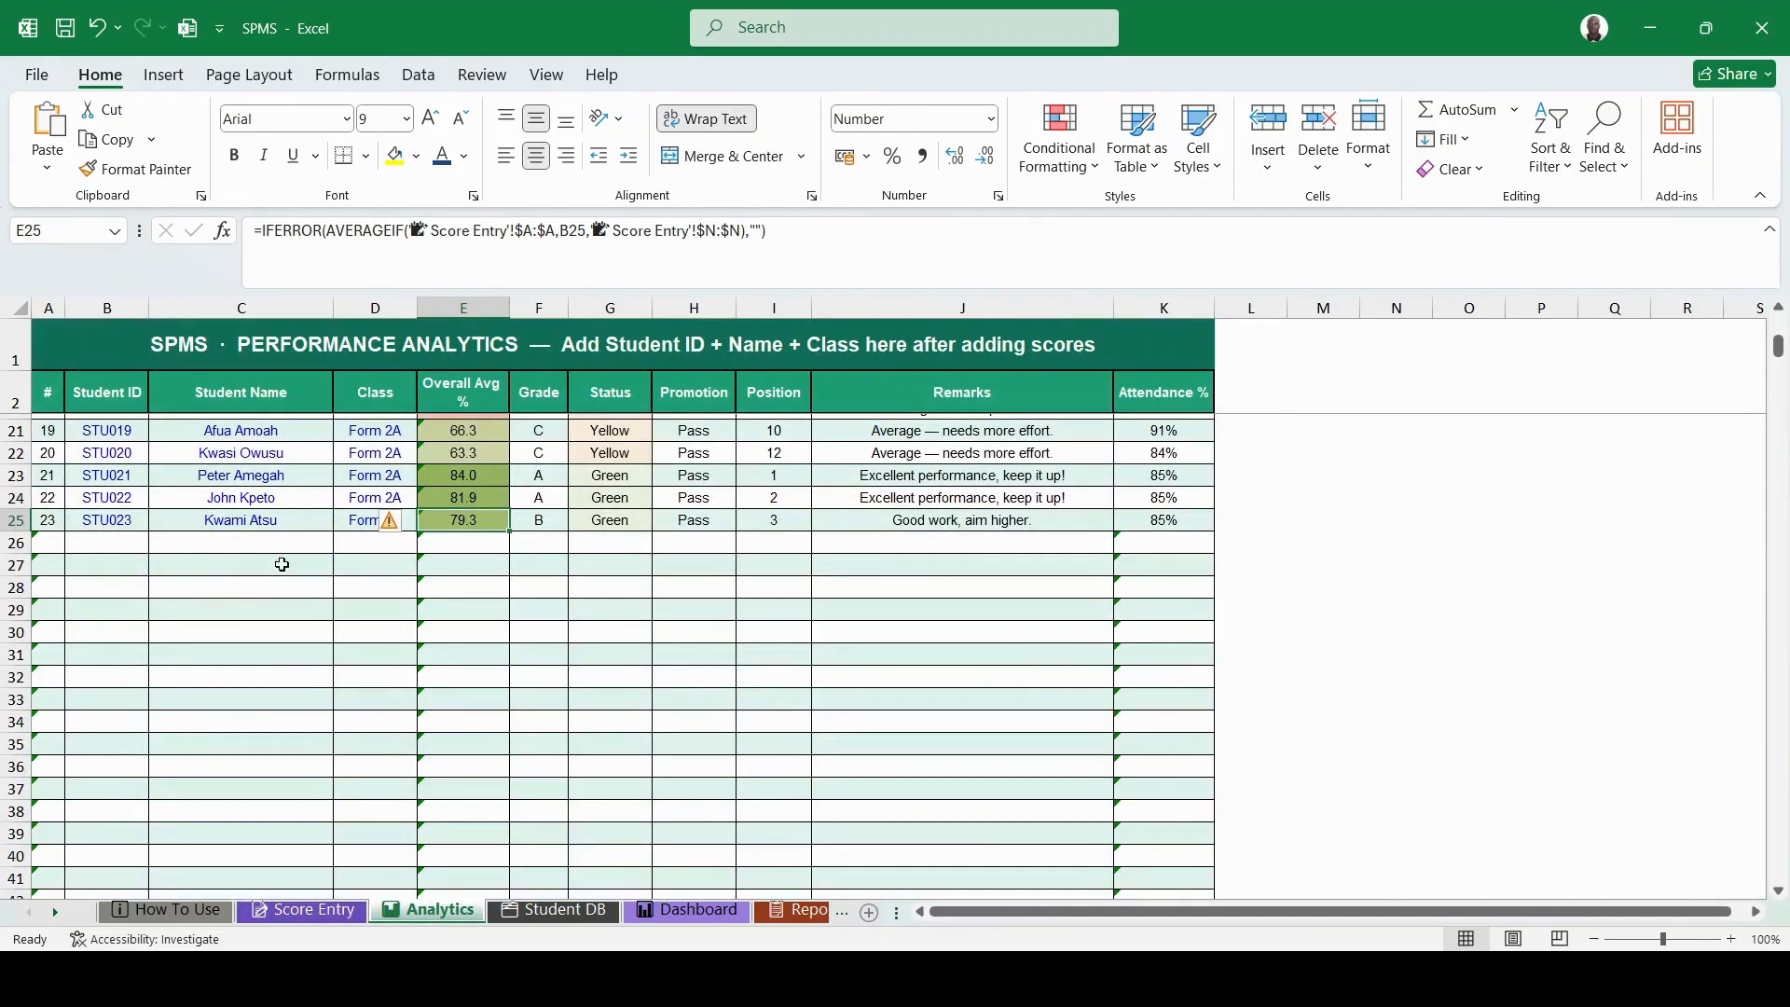
- Fill Analytics row 26 with number 24, STU024, the student's name and Form 2A, yielding 80.3 average, grade A, position 3
click(50, 547)
text(2)
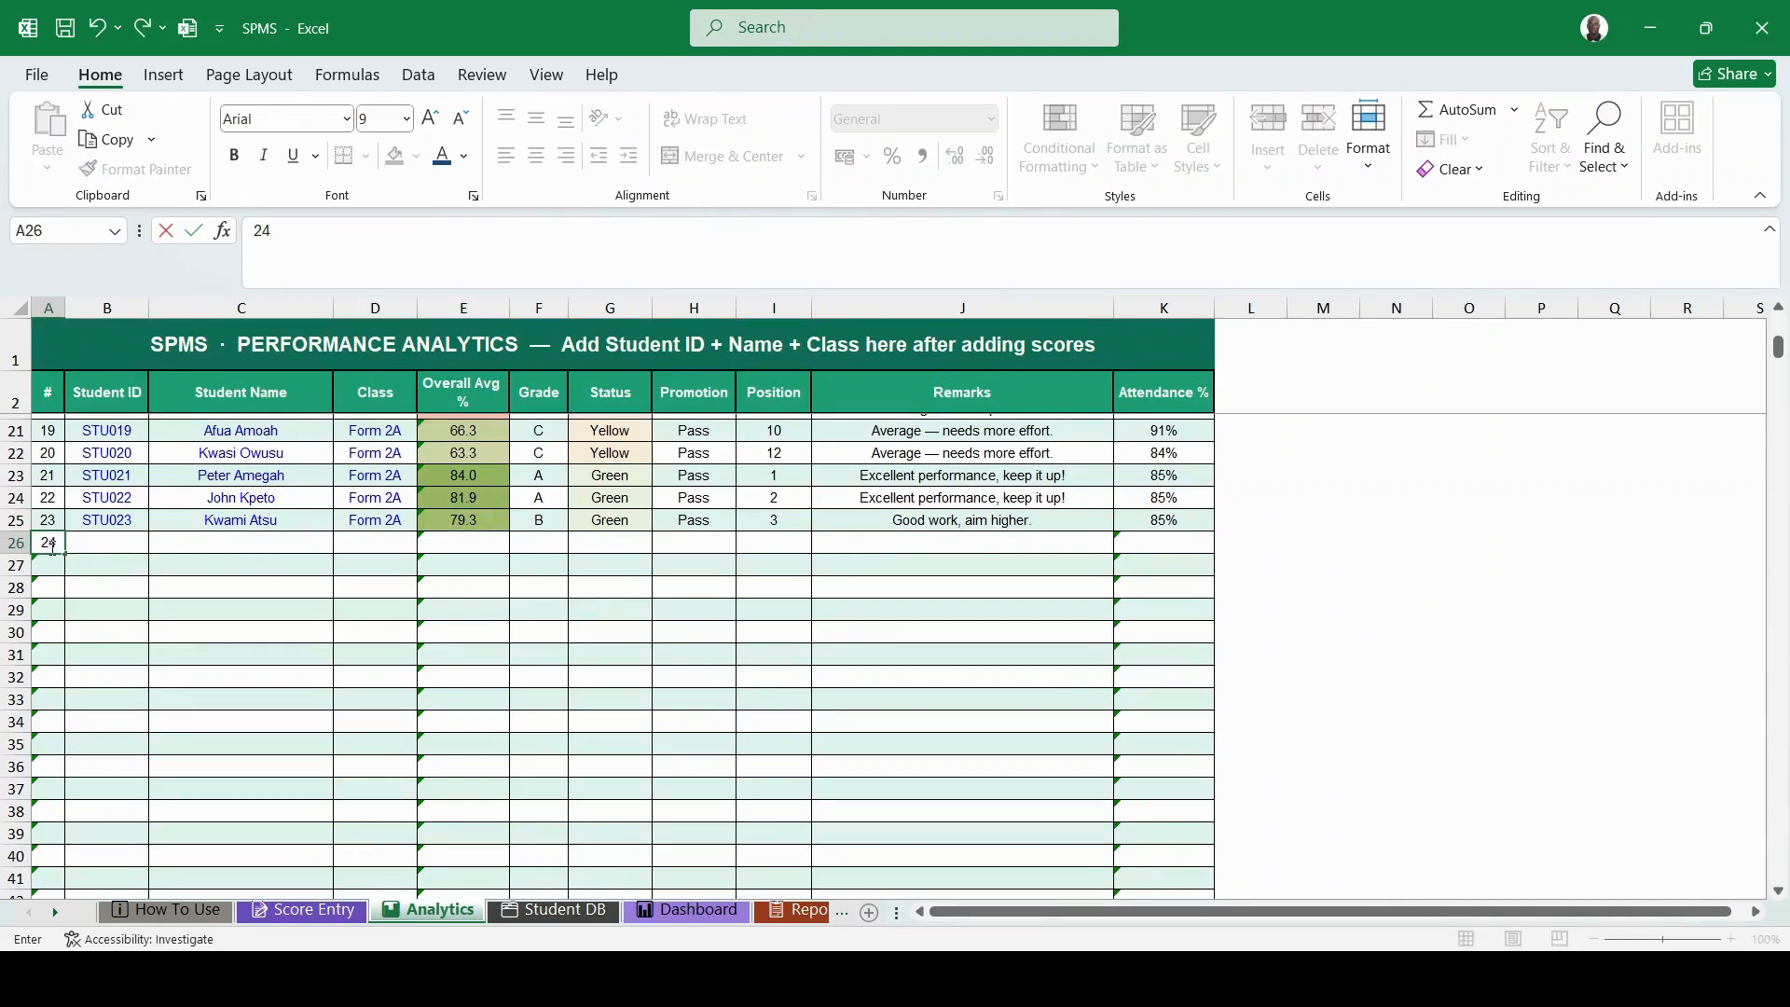
text(4)
click(94, 542)
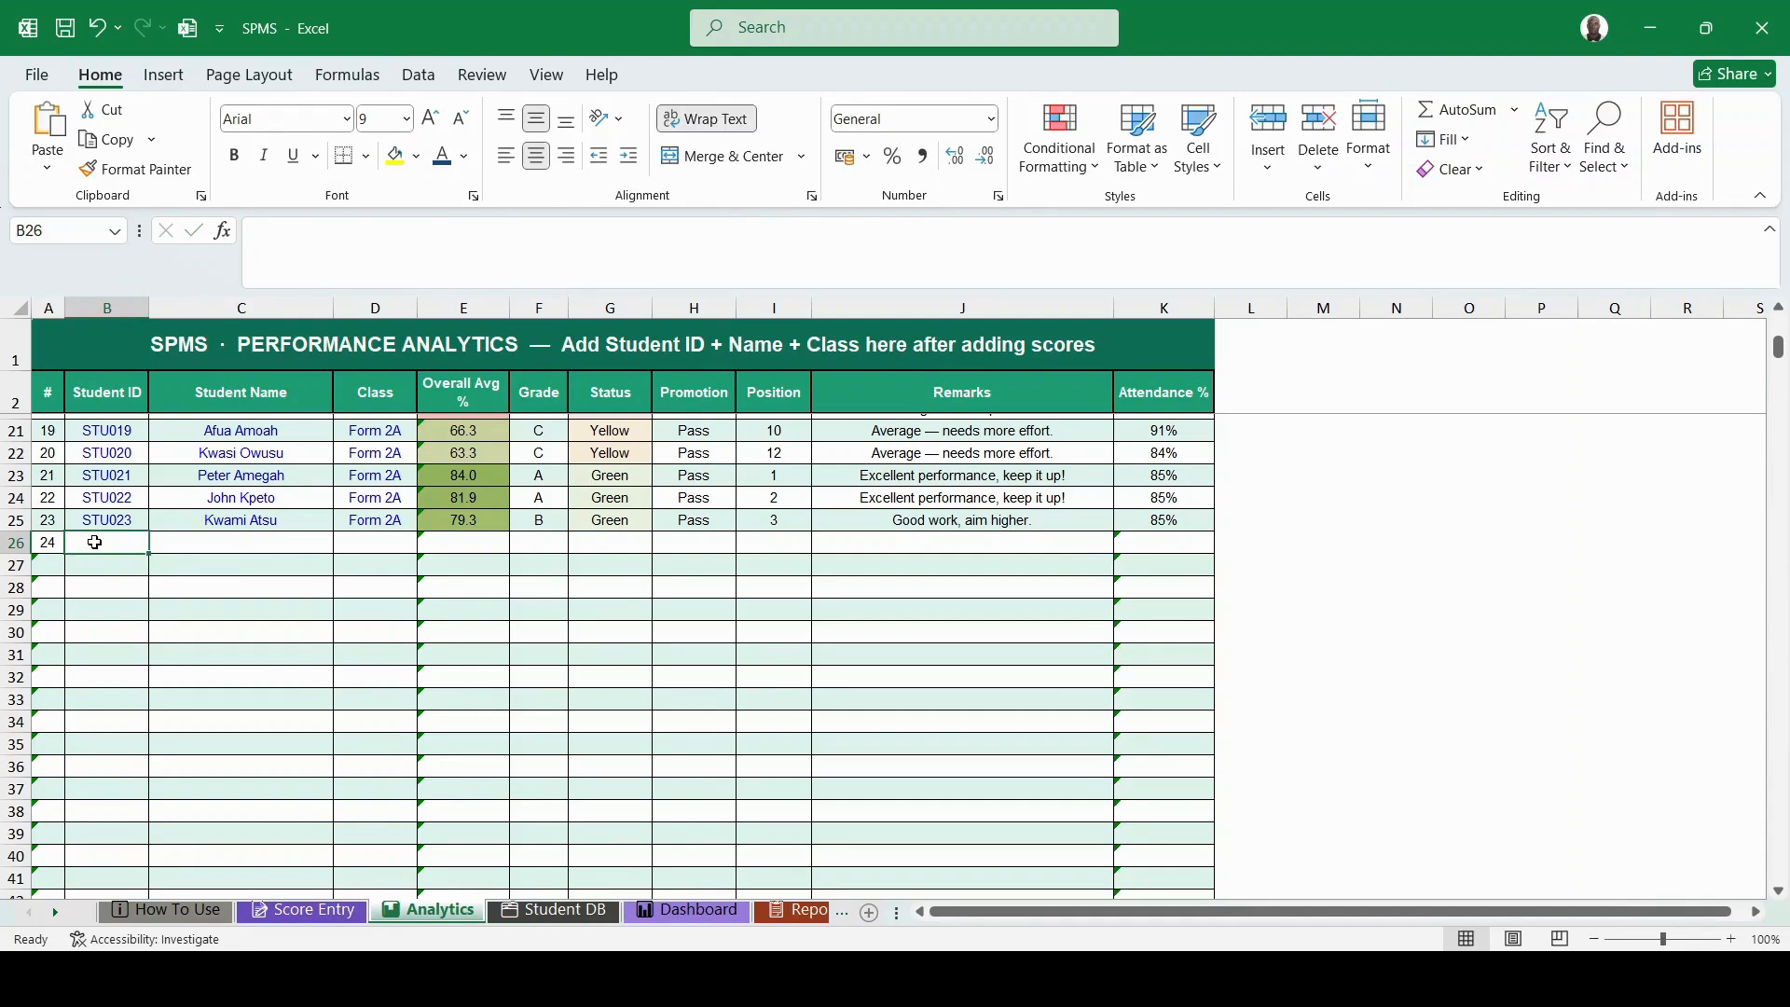
text(s)
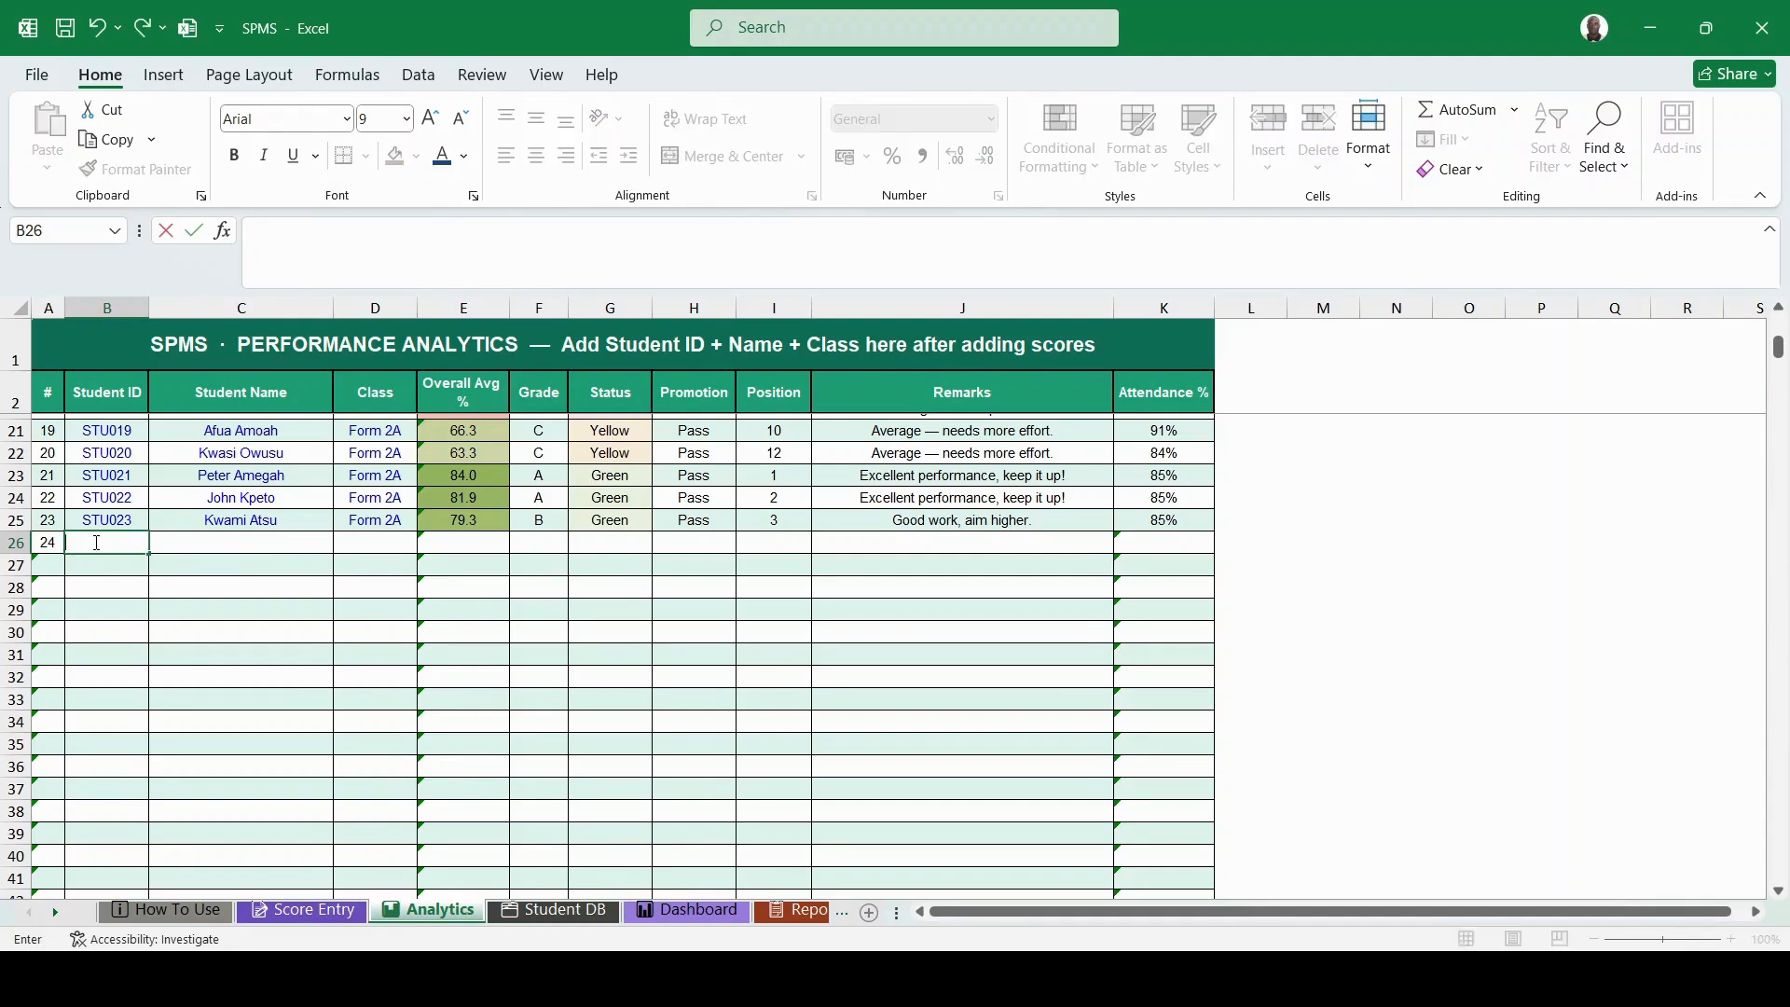
text(STU)
text(024)
click(194, 537)
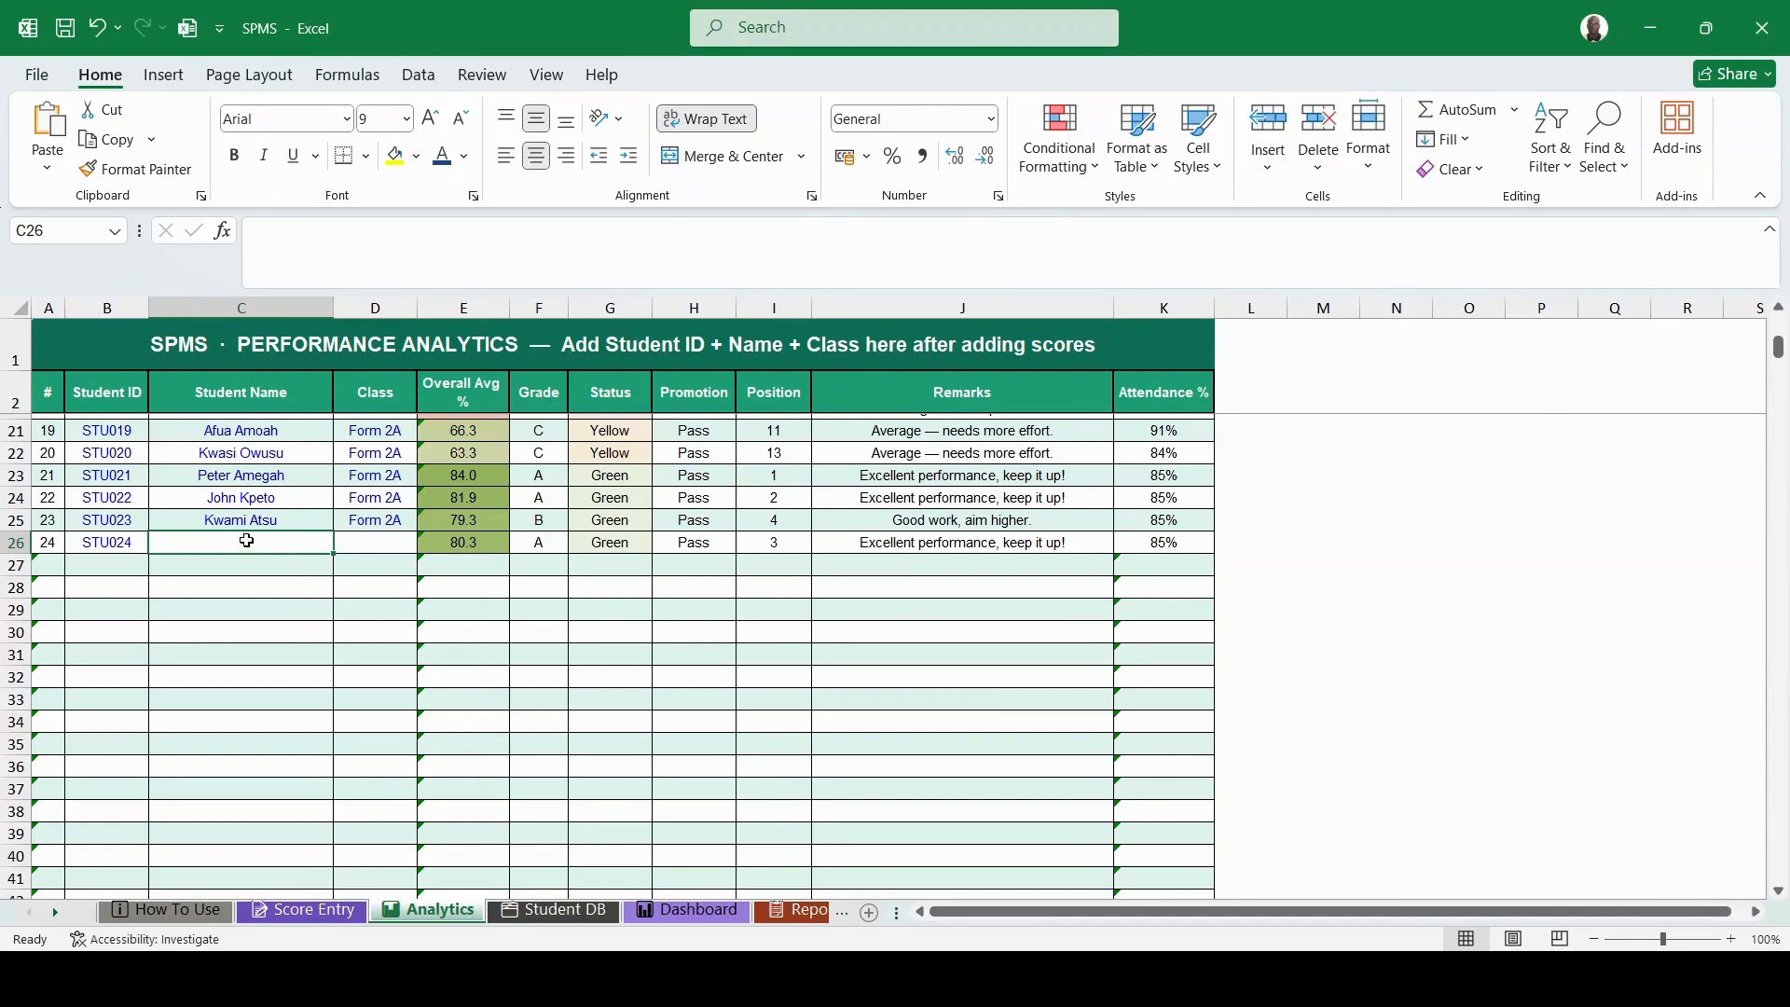
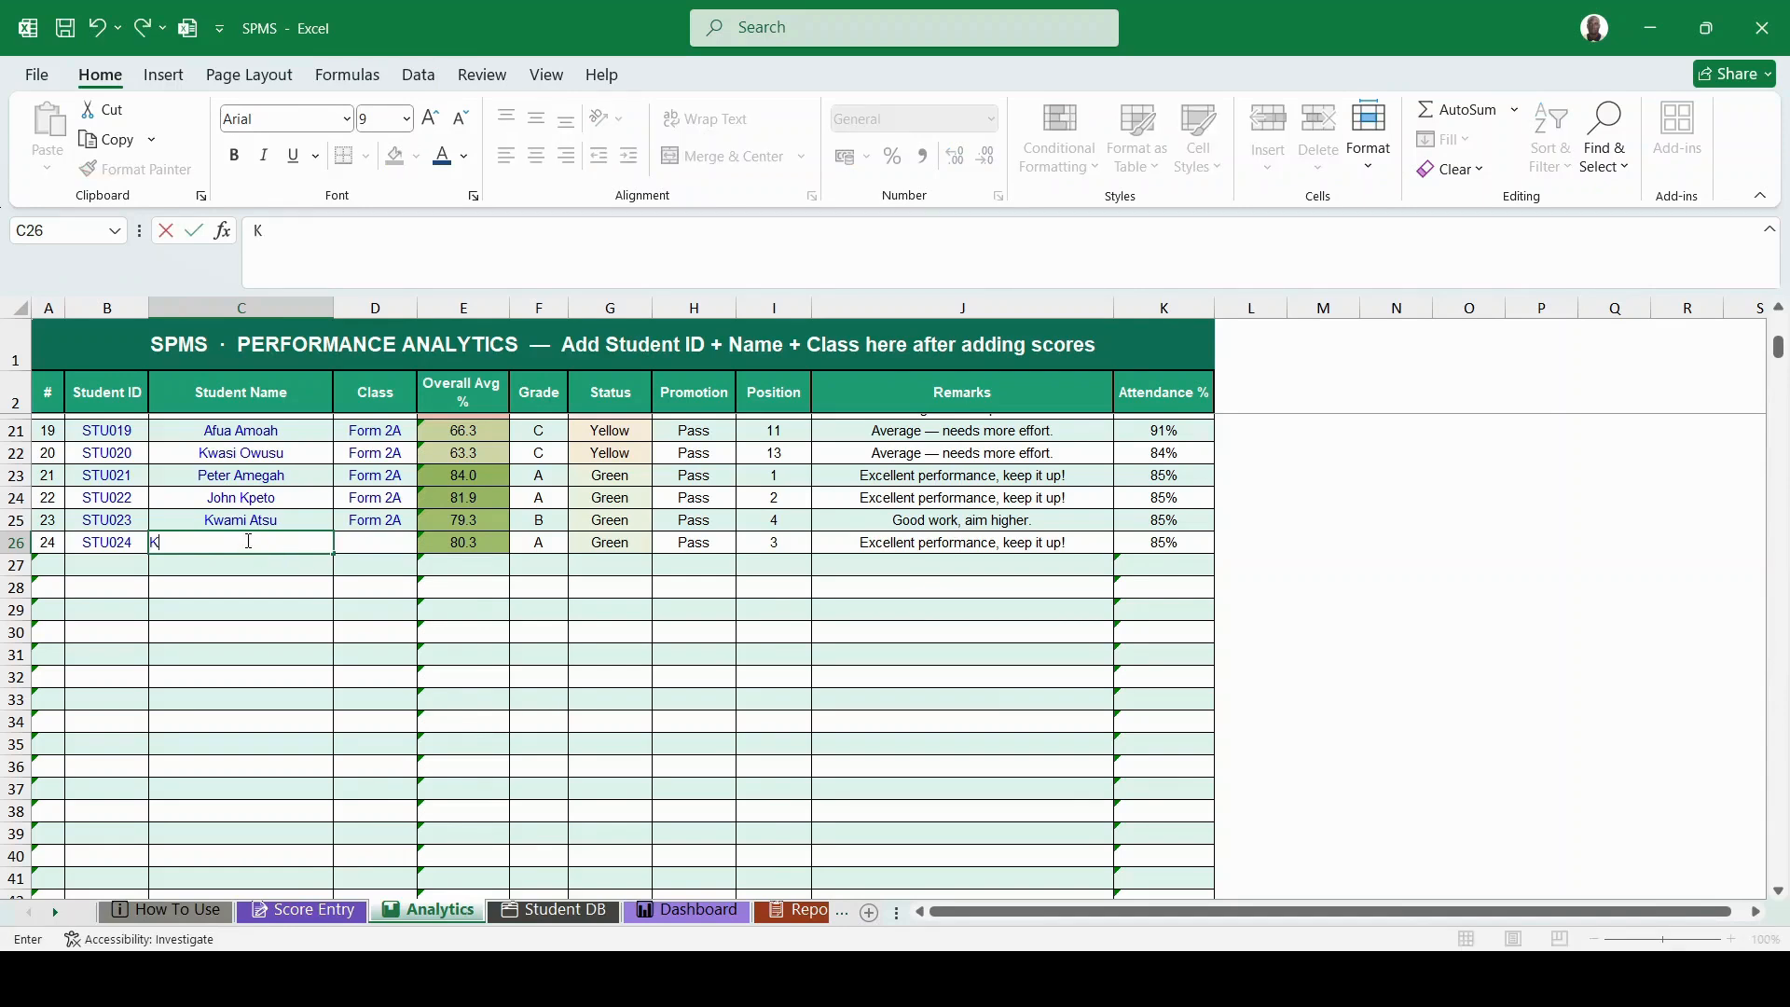
click(387, 541)
text(Form 2A)
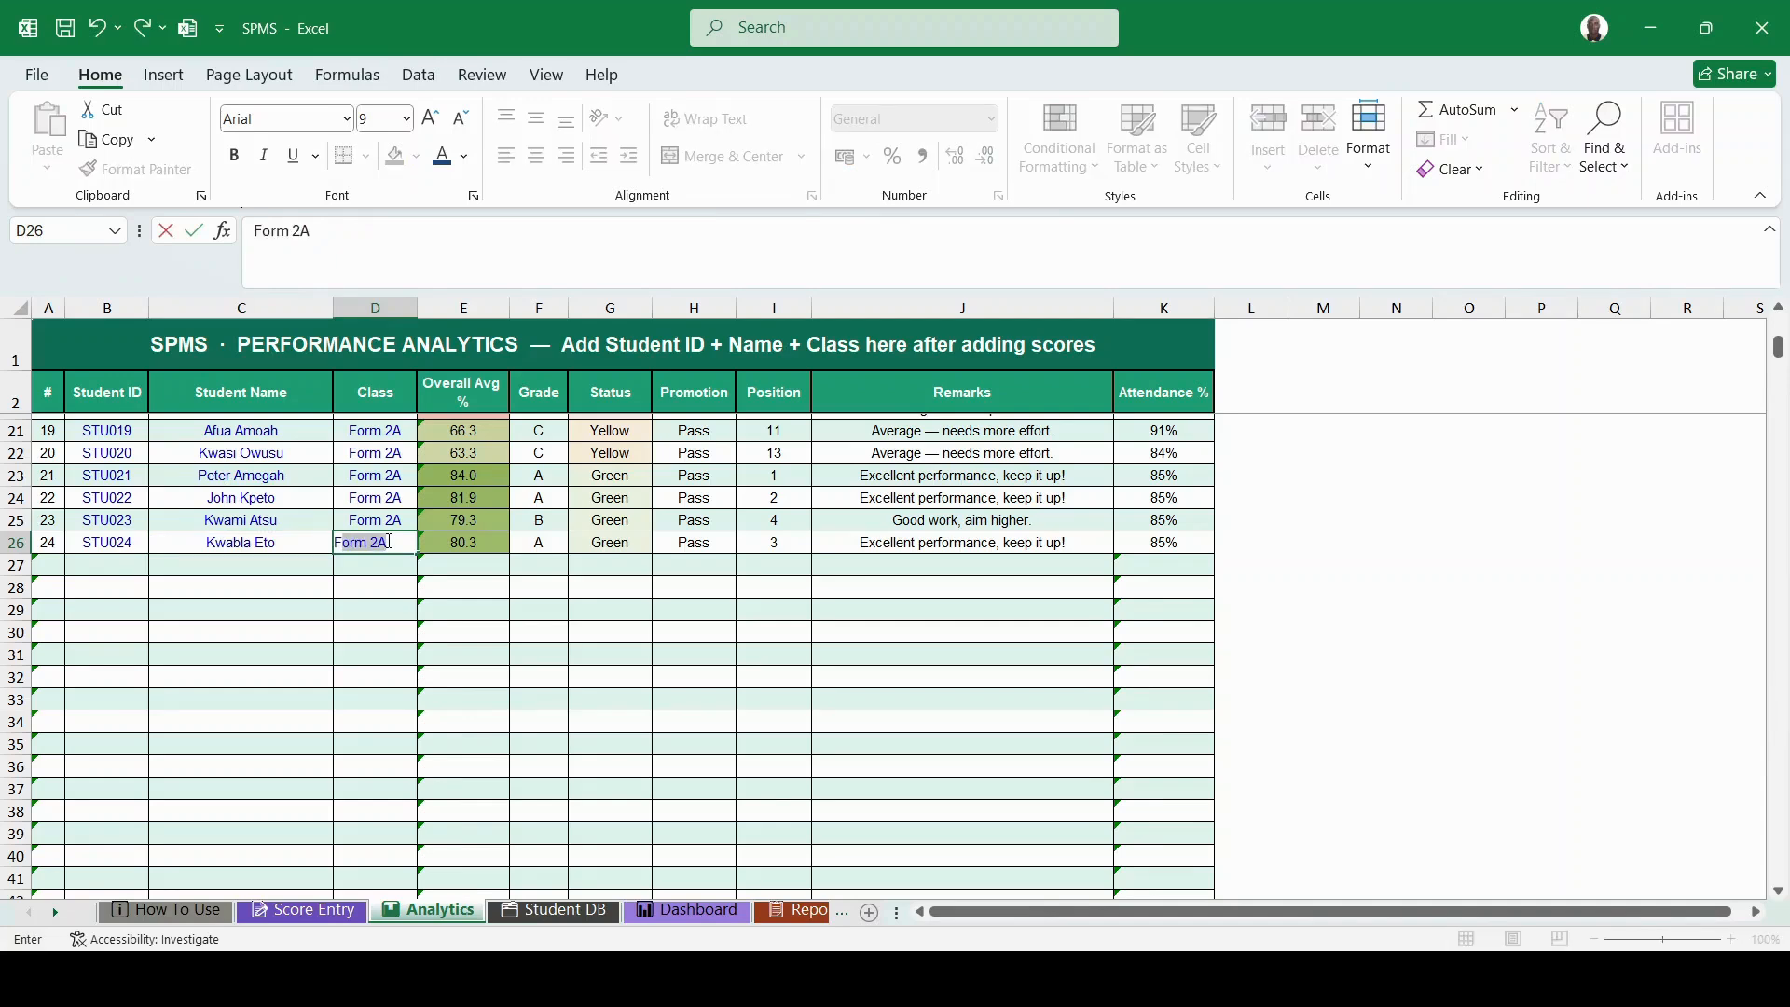
key(Tab)
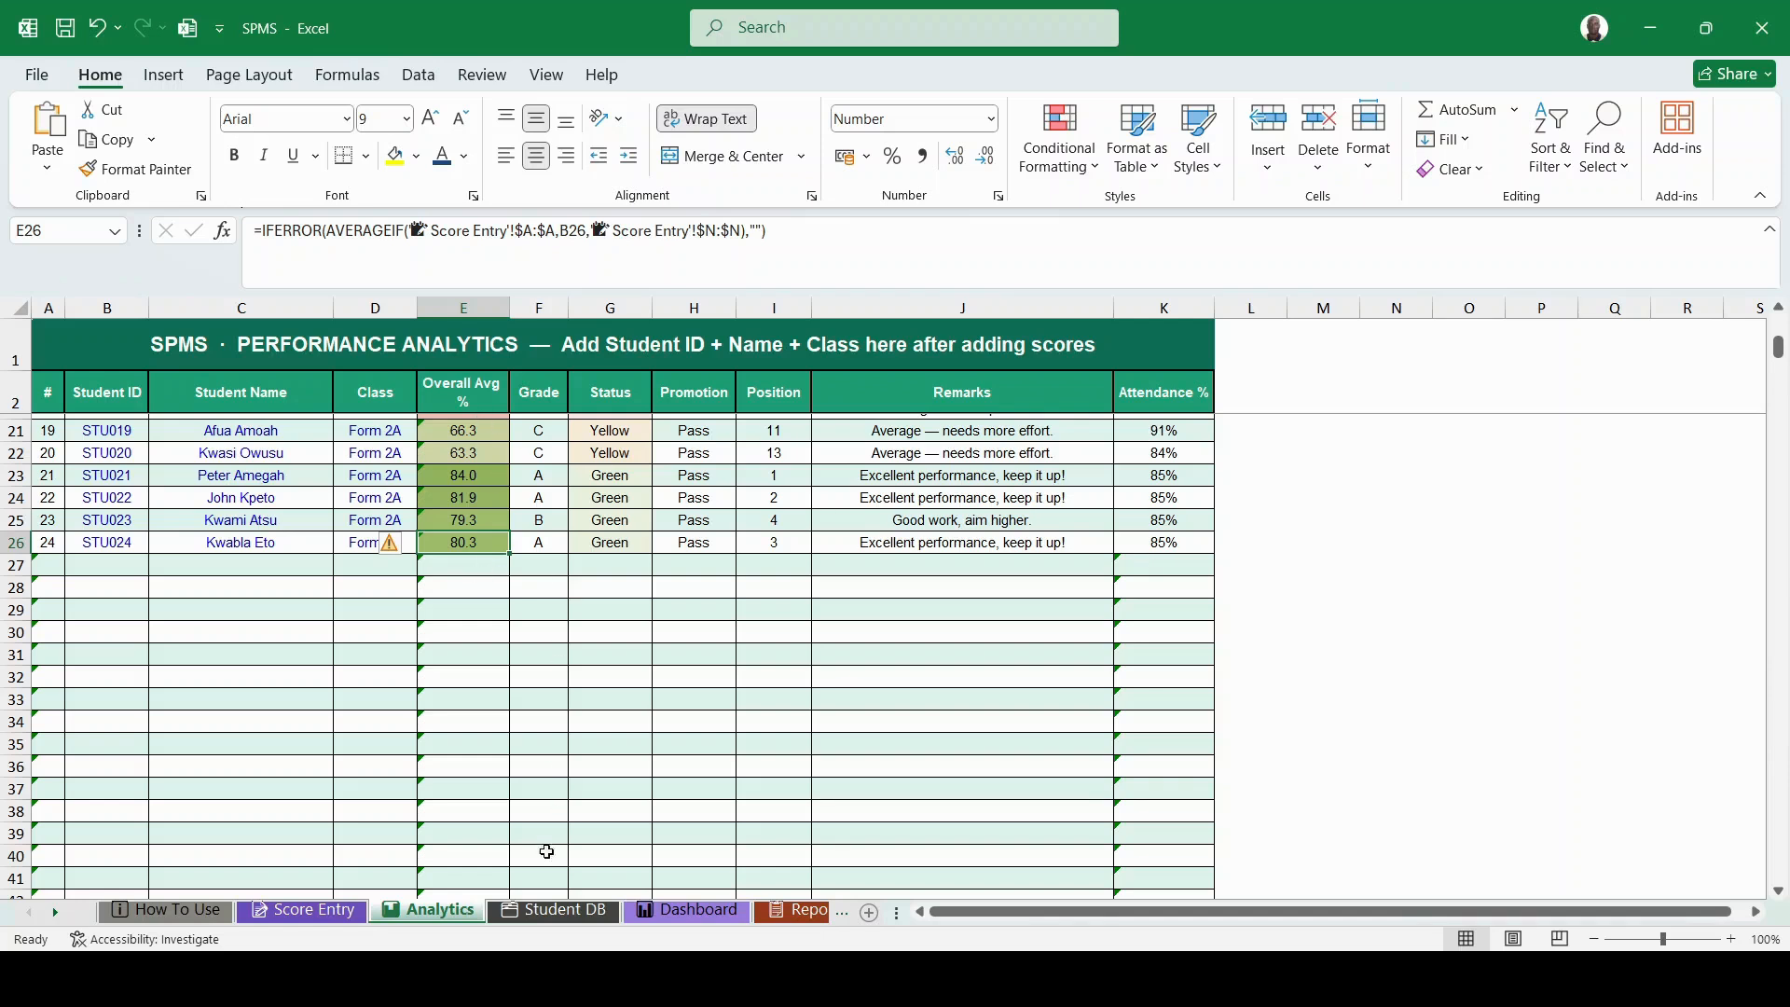
- On the Student DB sheet, enter STU024, the student's full name and gender M in row 26
click(538, 912)
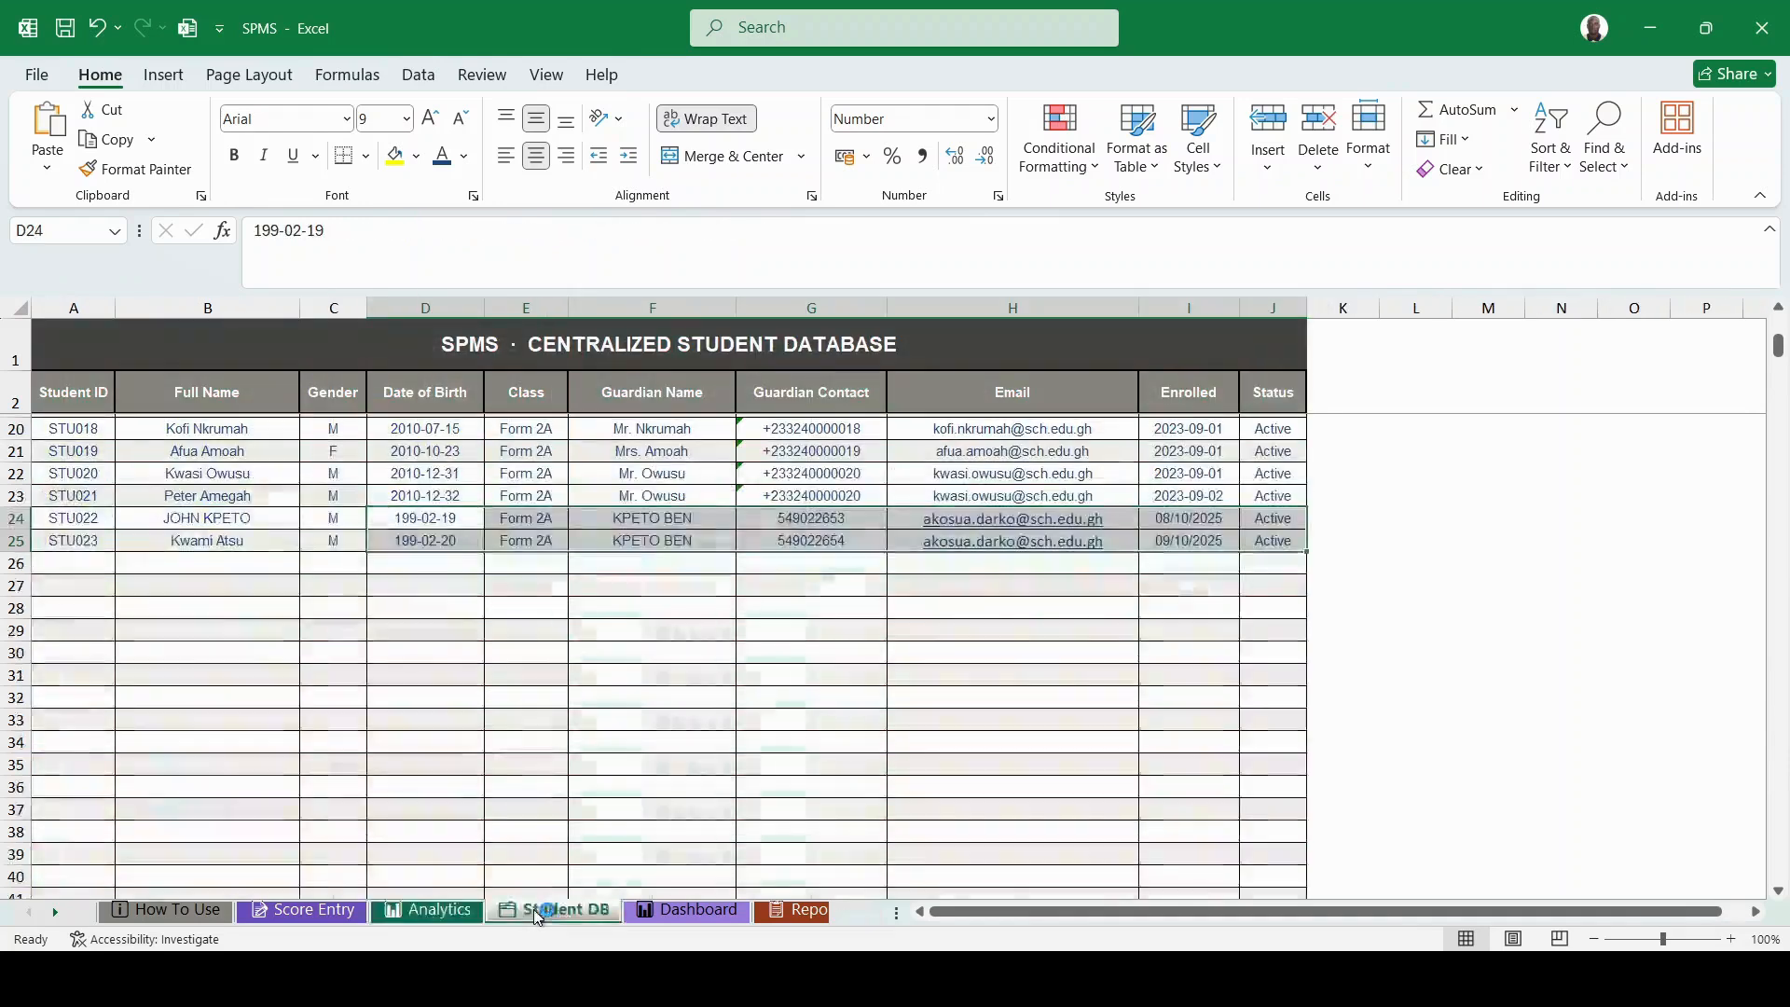
click(69, 557)
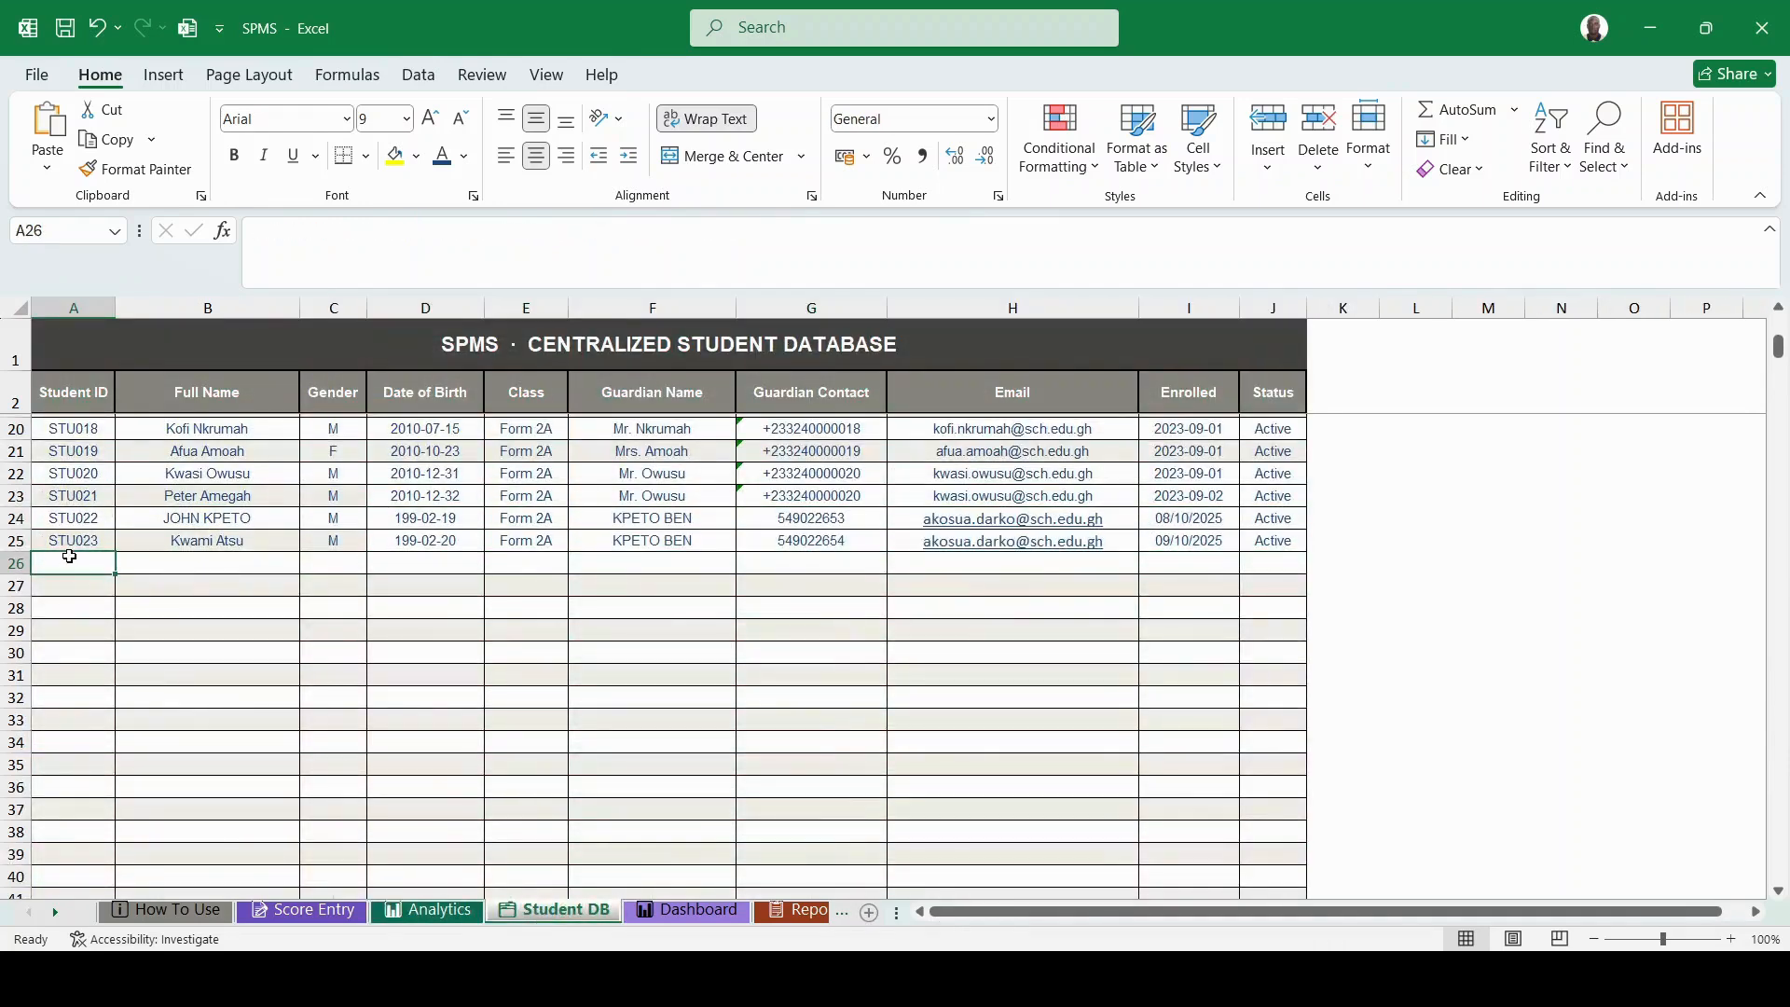
text(s)
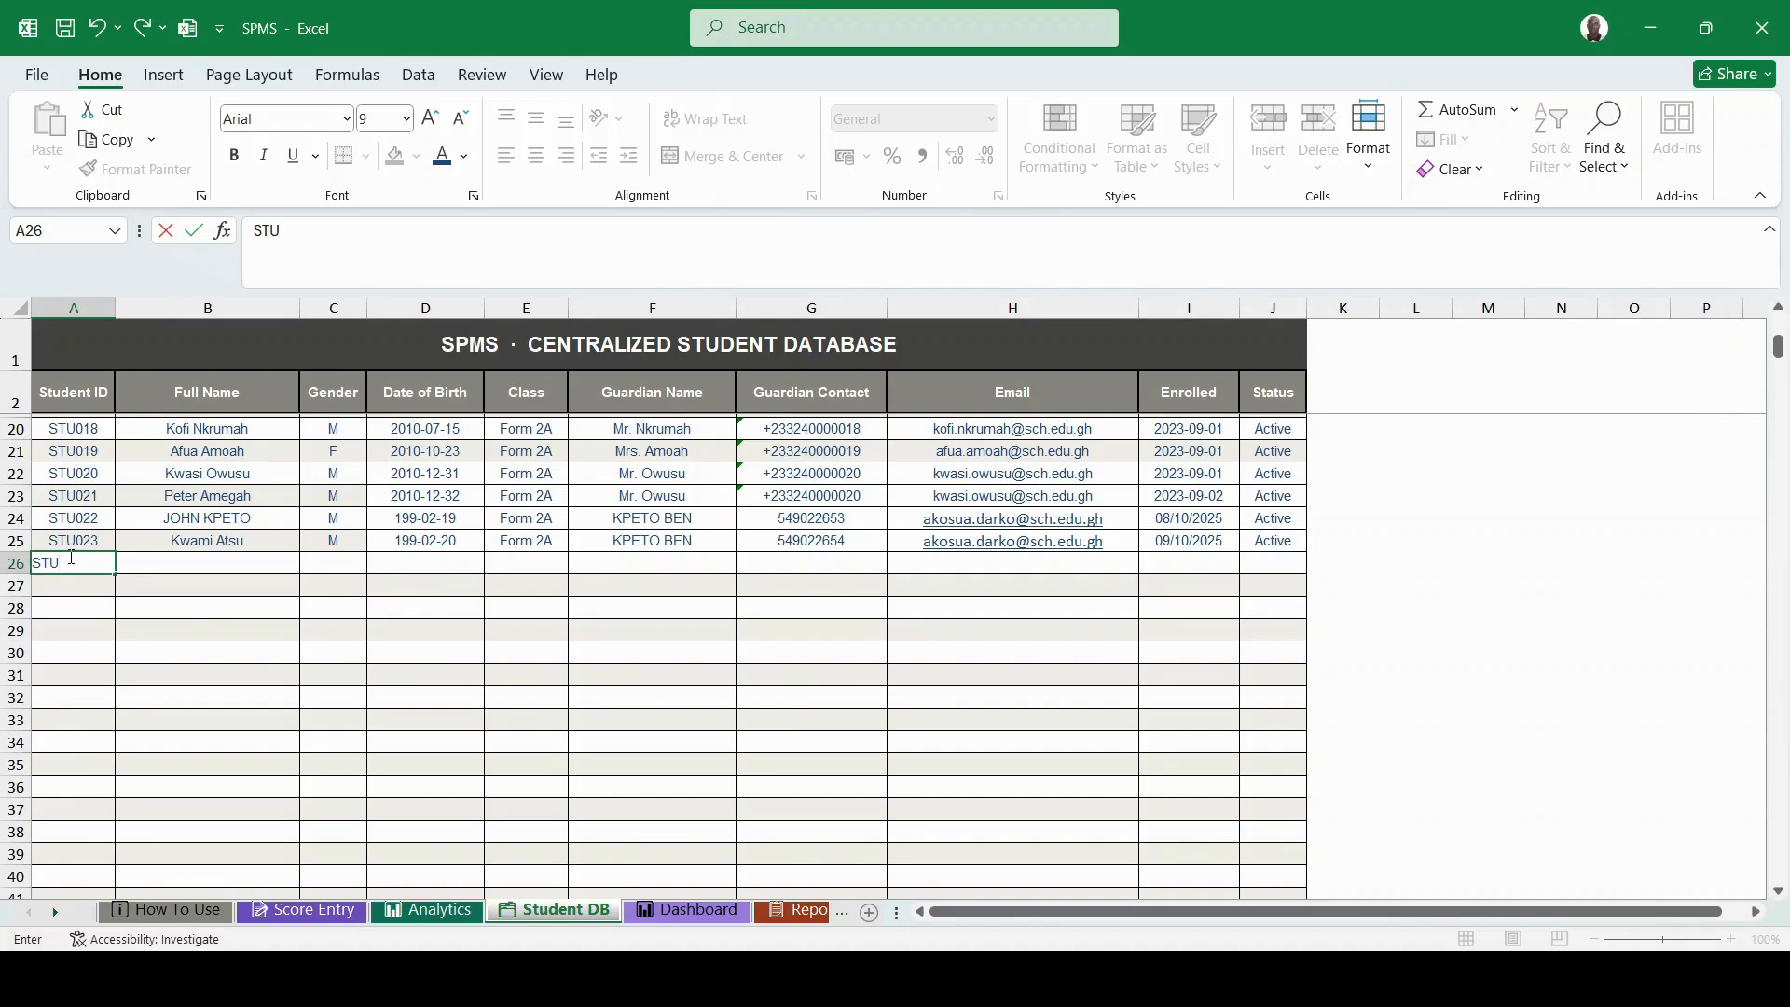
text(TU024)
click(163, 563)
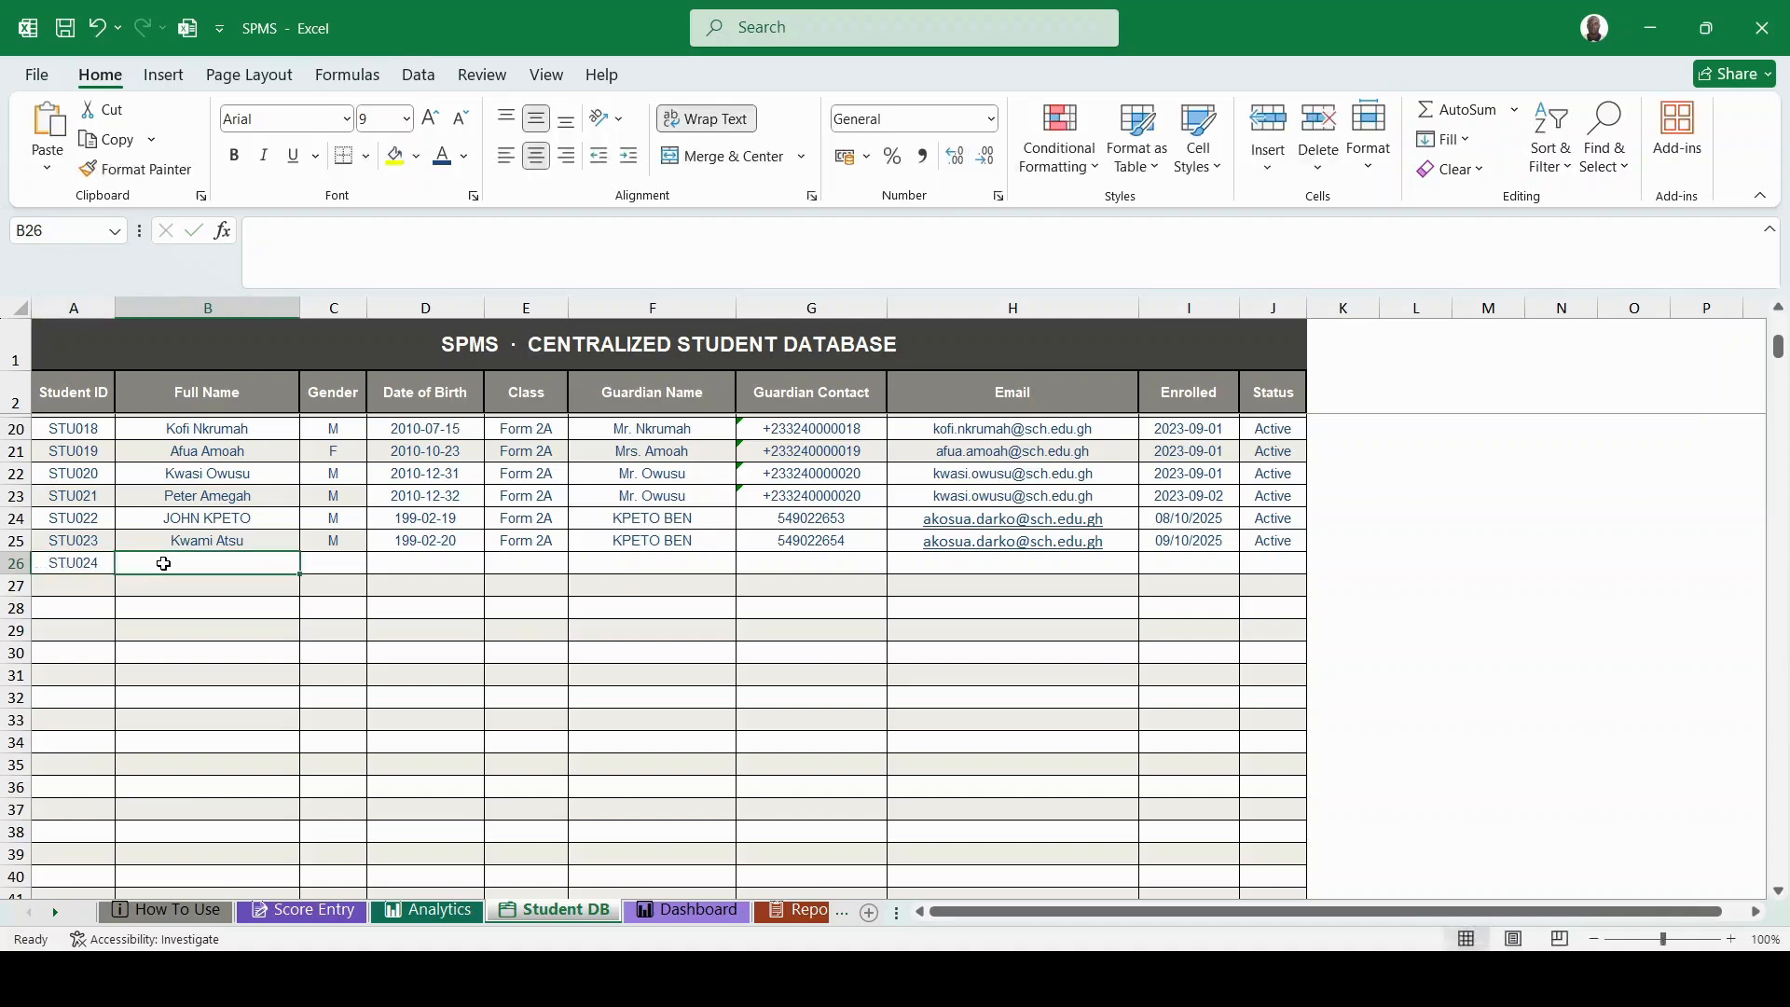
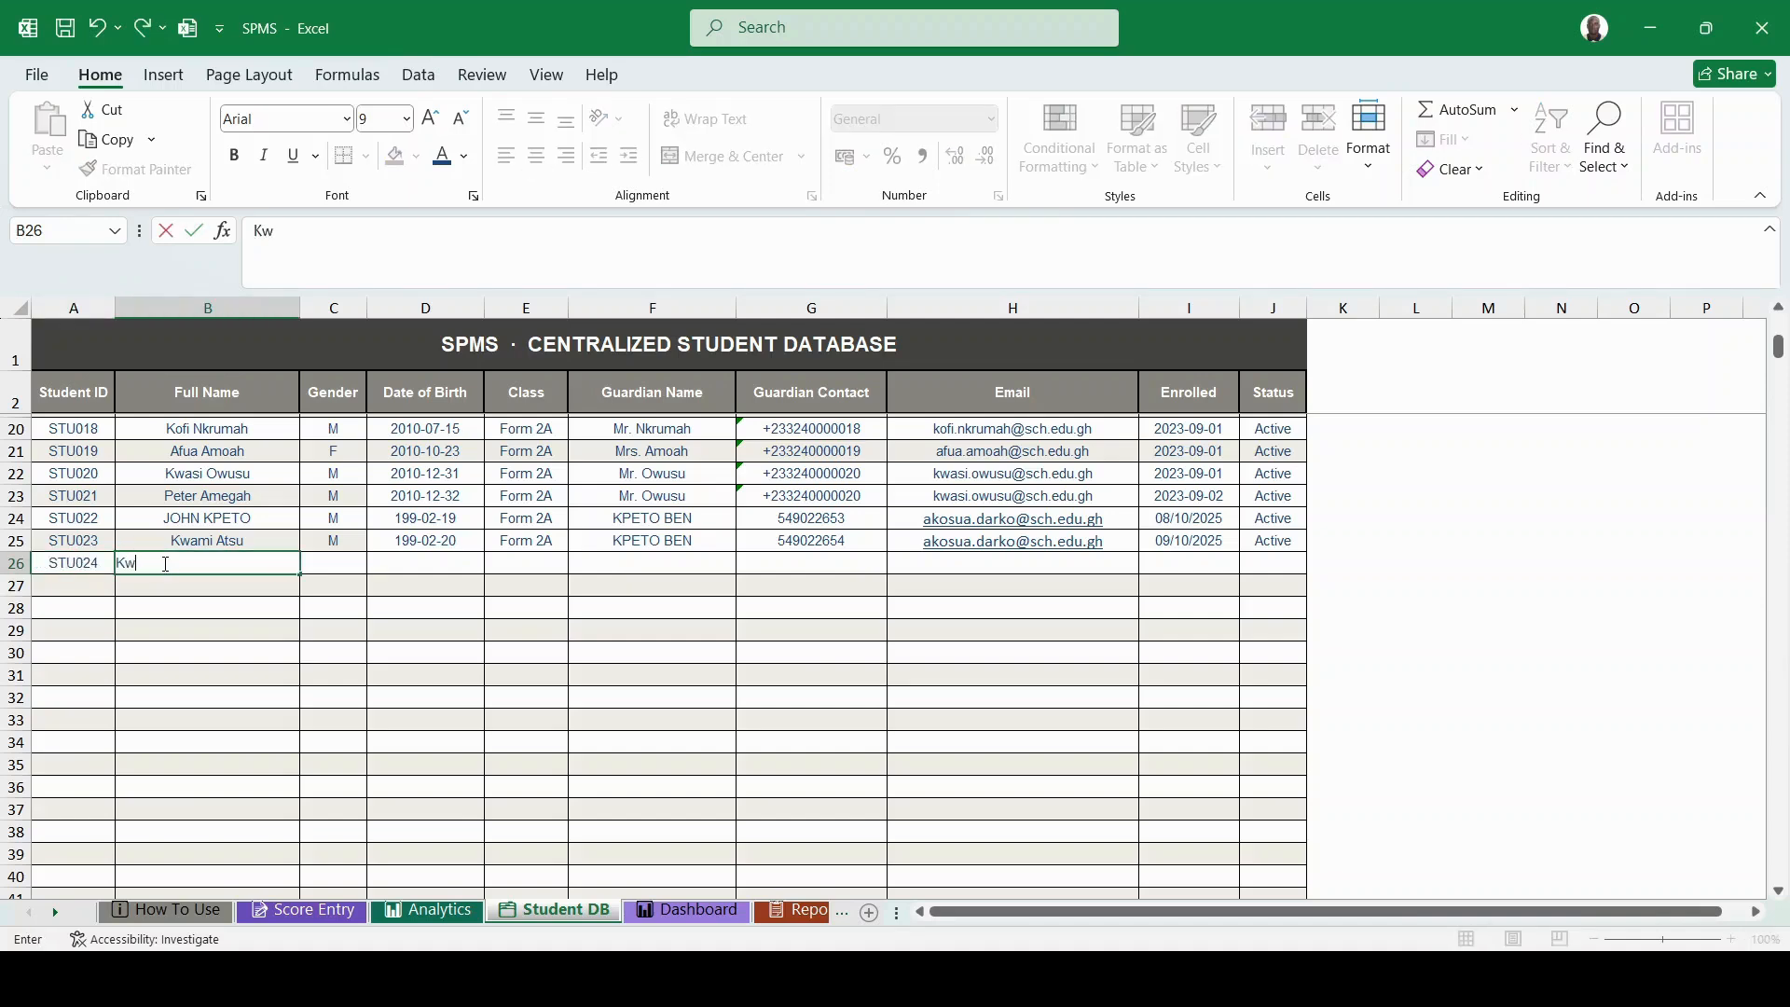
click(326, 560)
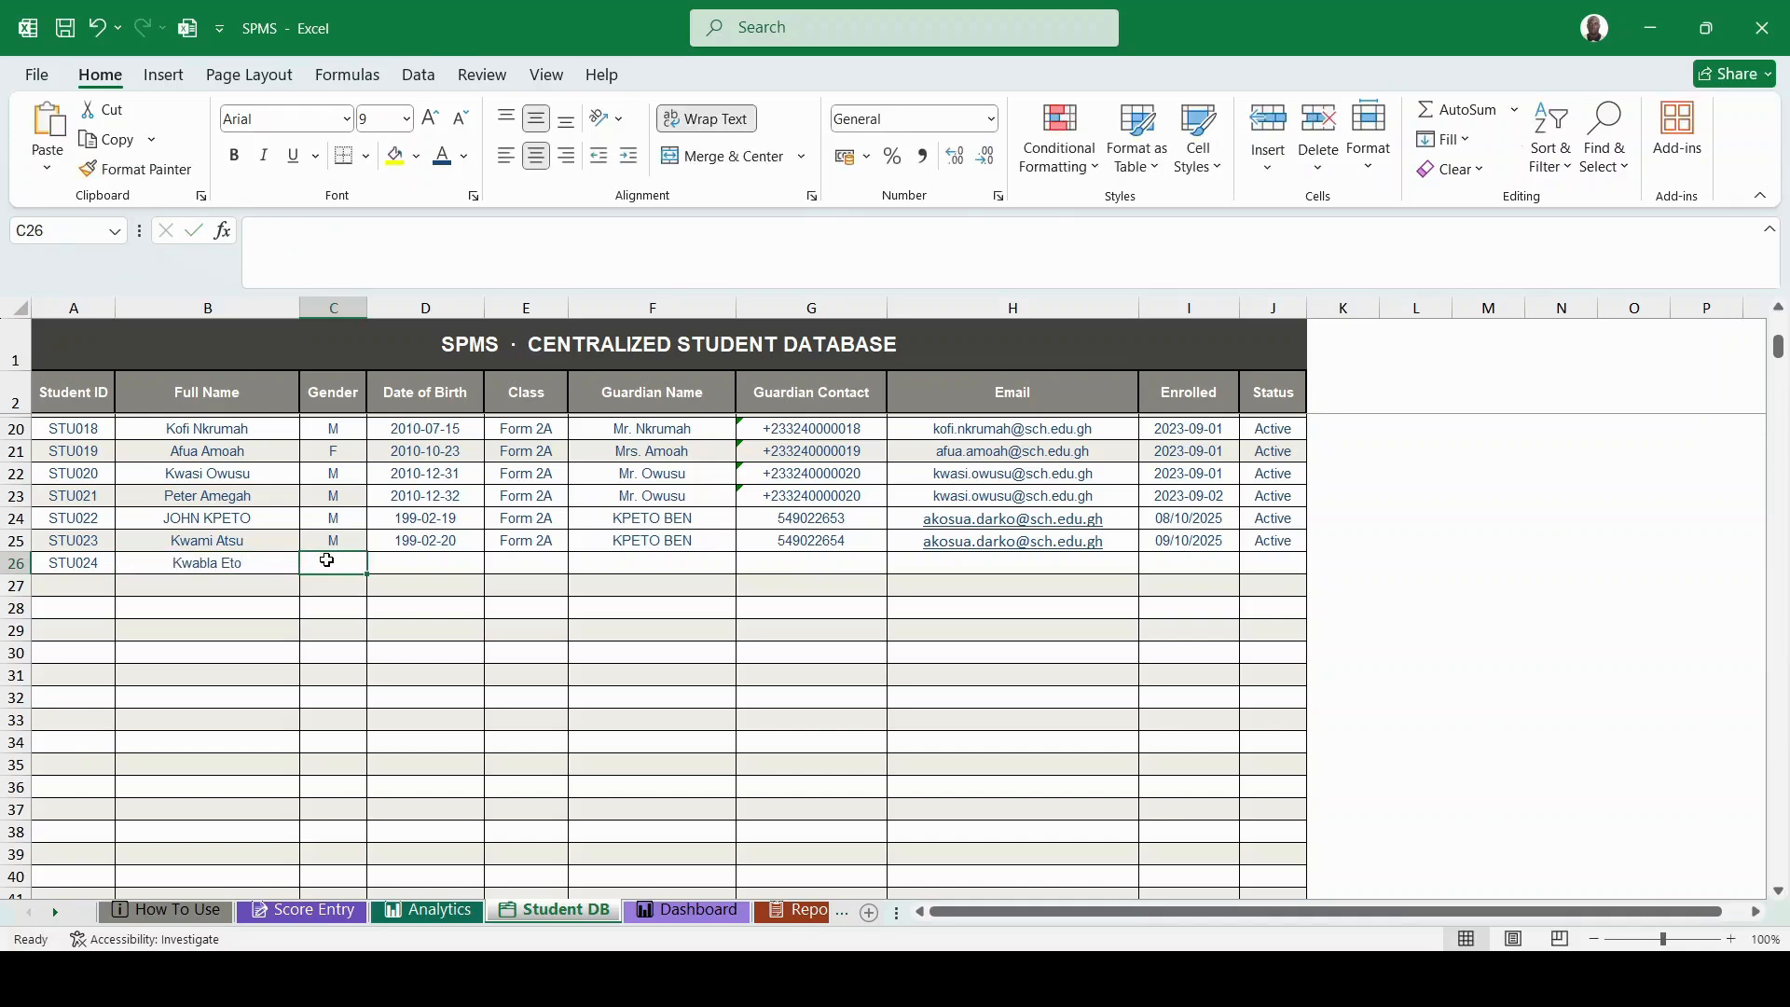
text(m)
key(BackSpace)
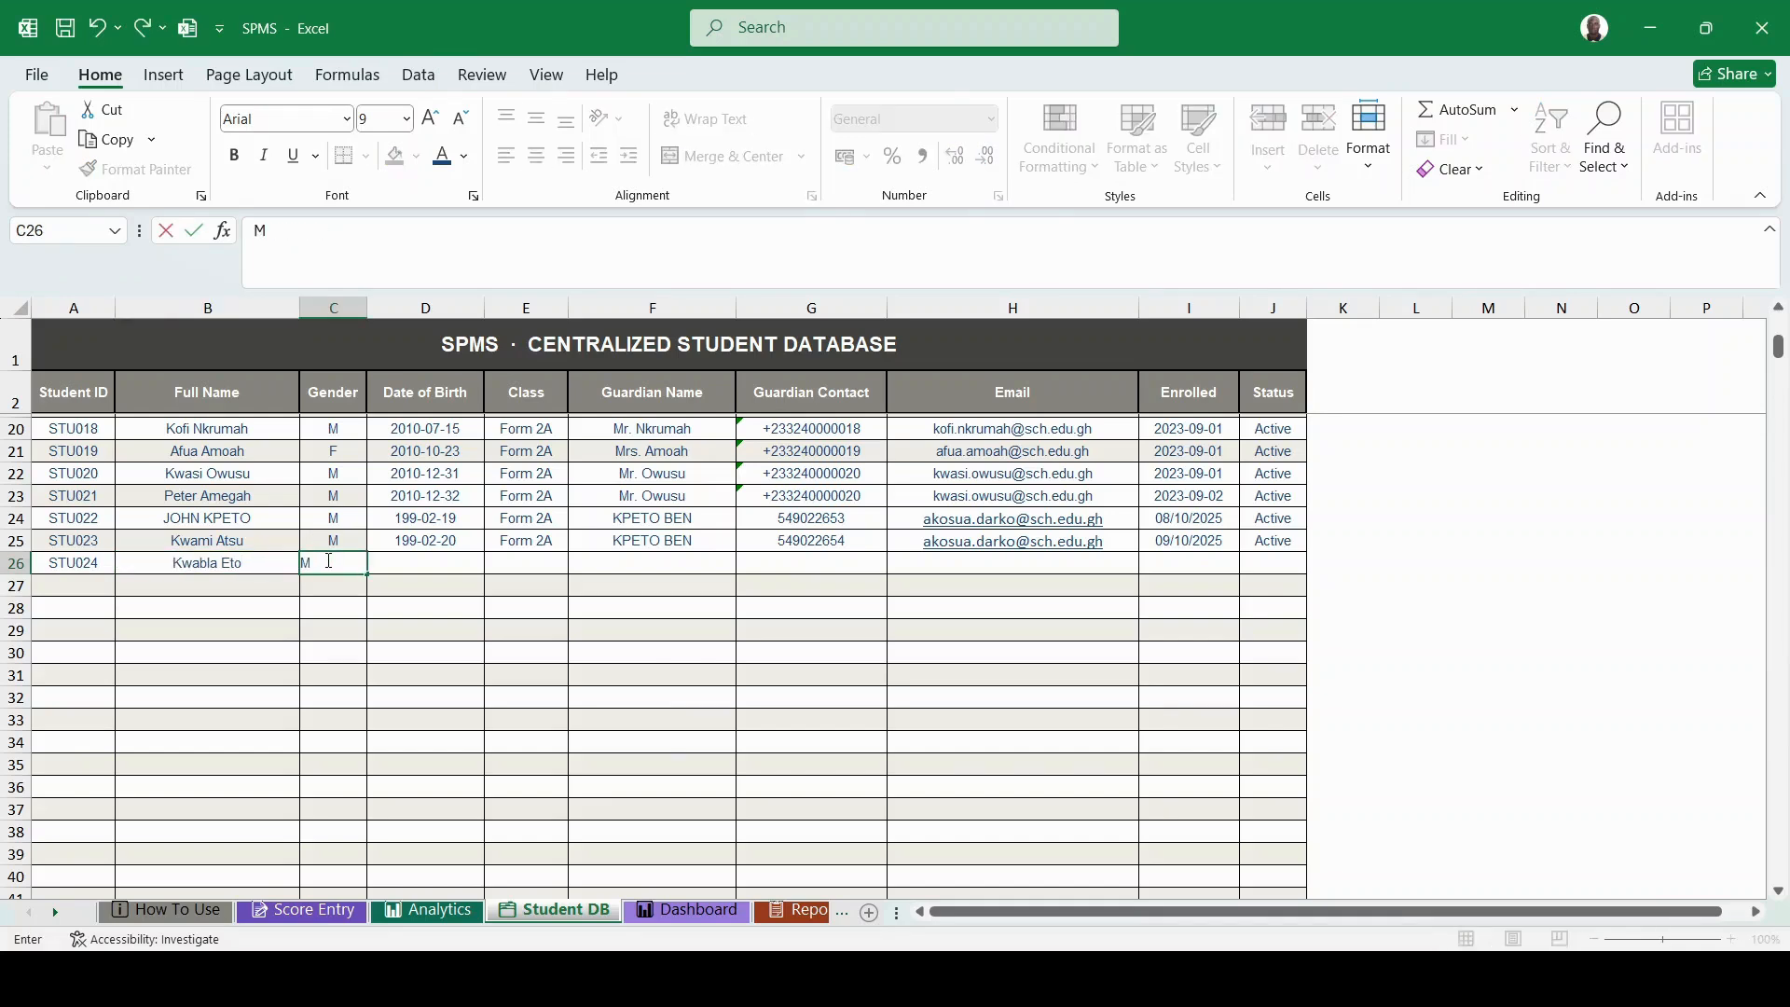
click(395, 560)
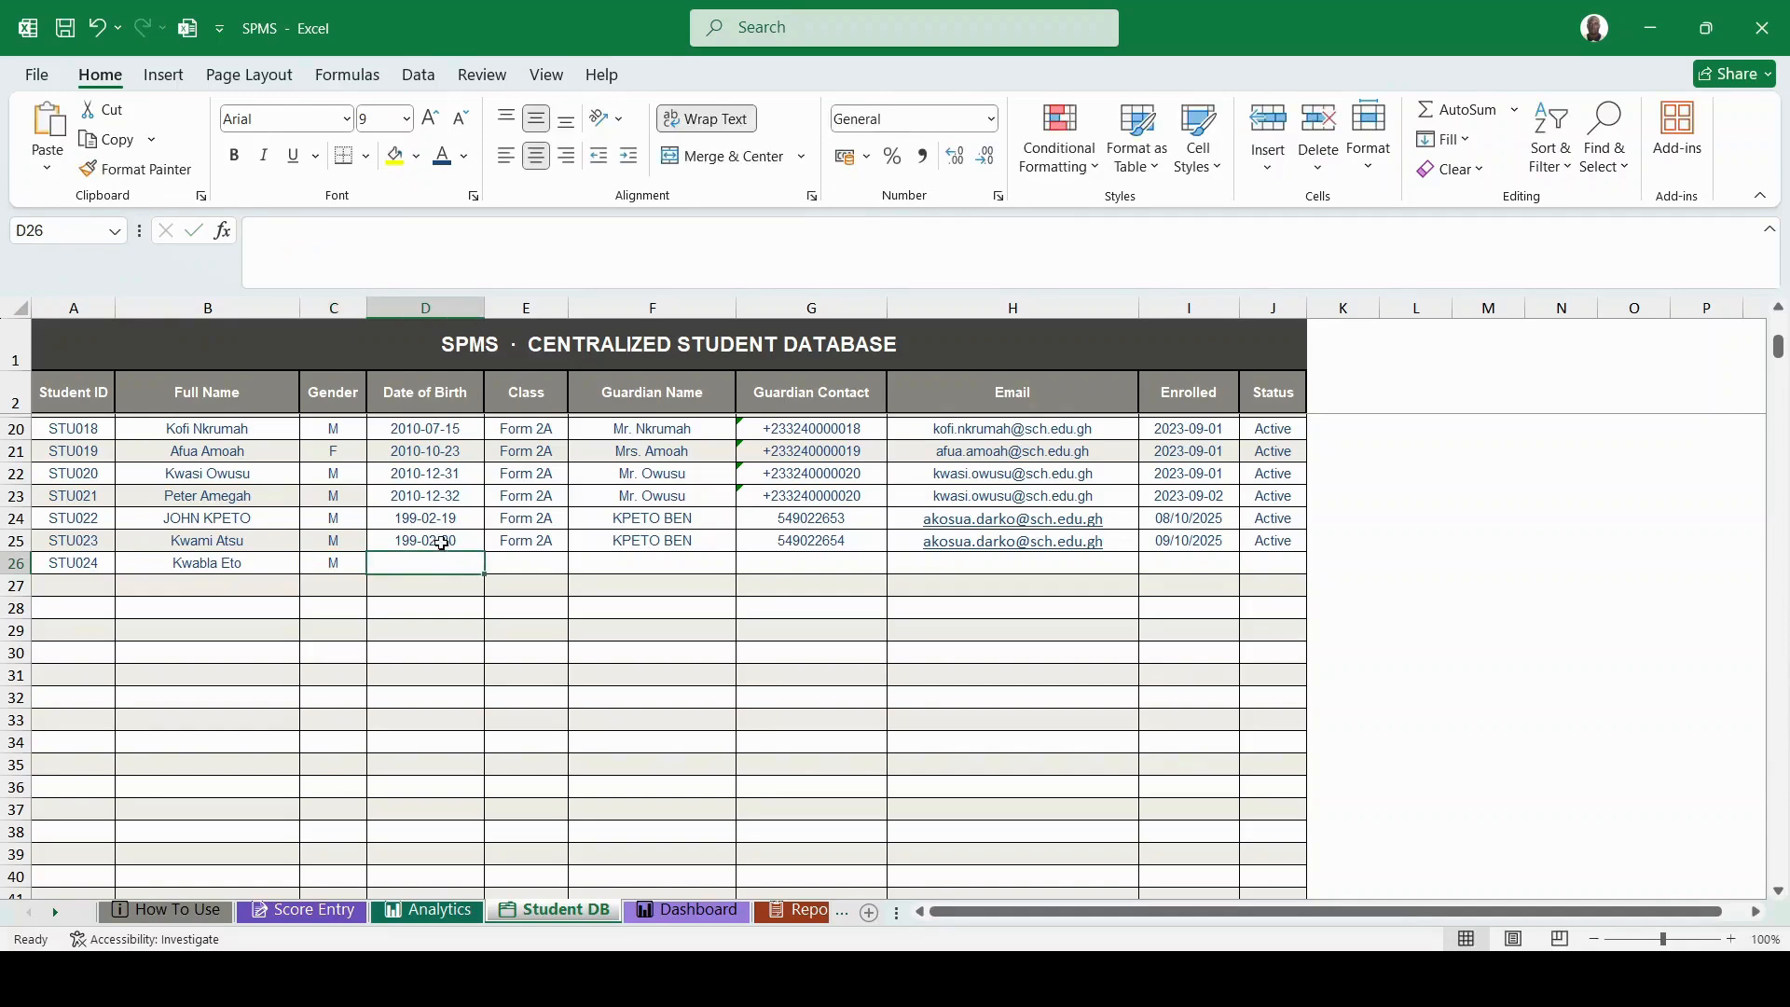
click(419, 538)
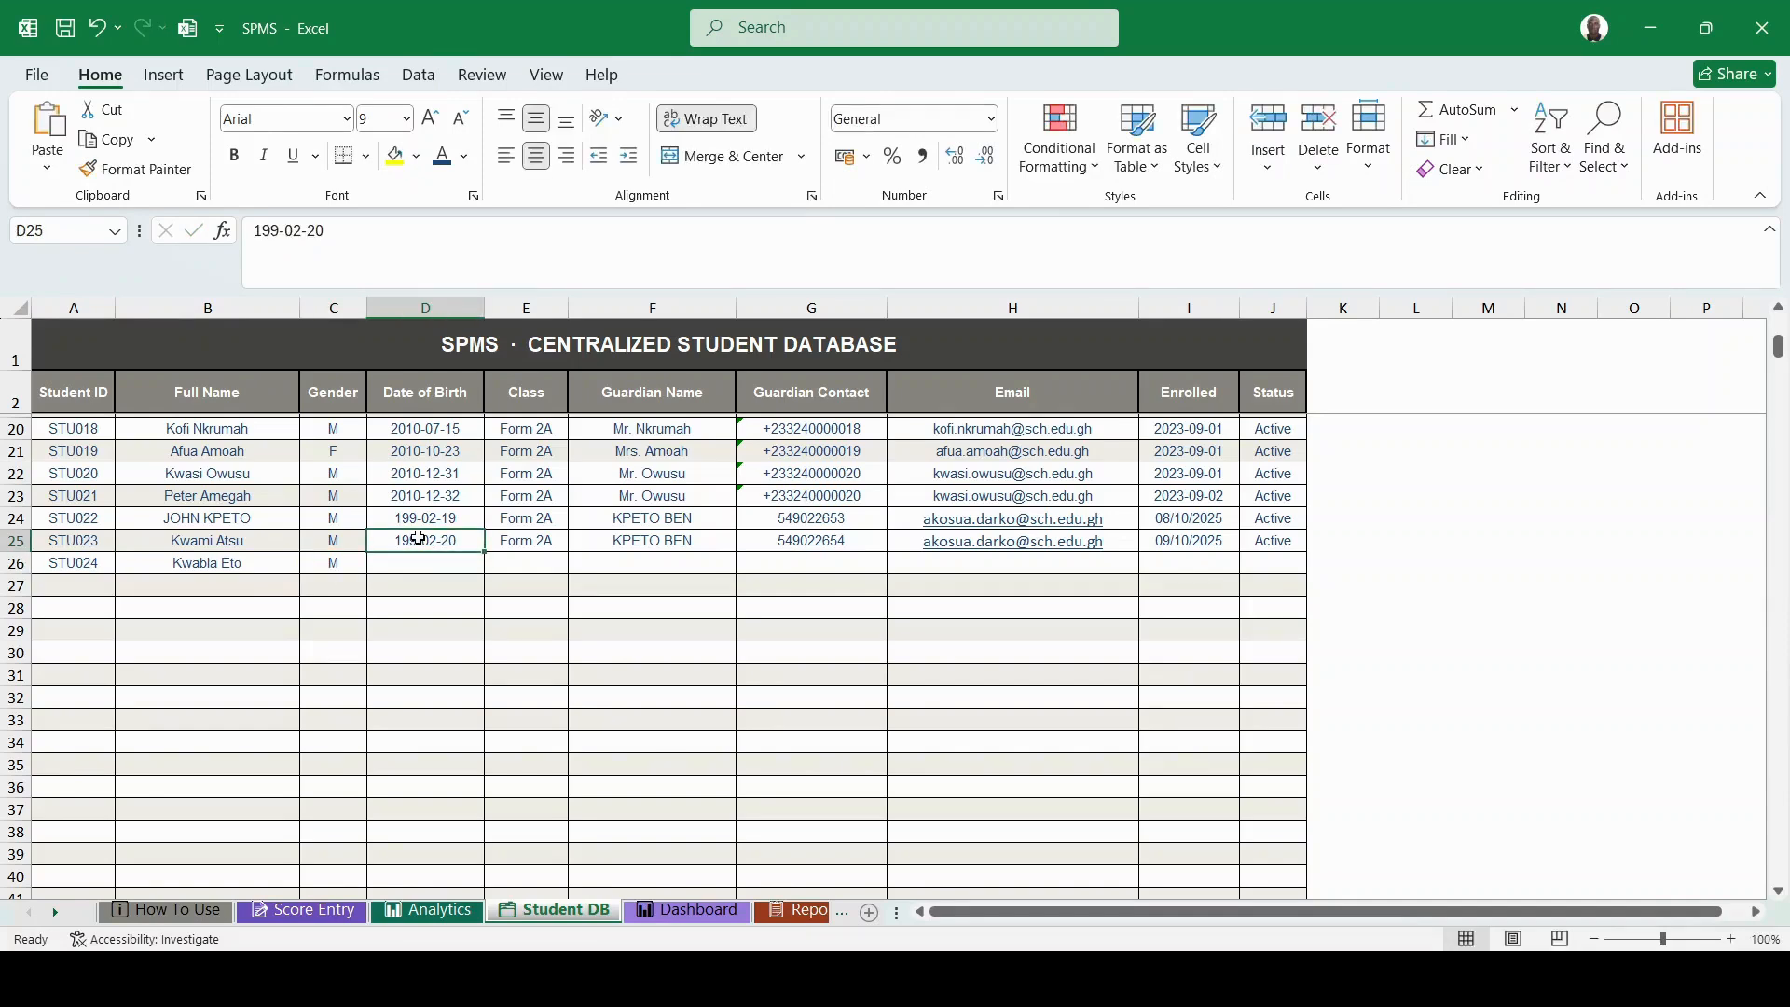
- Fill row 25's birth date through Active status down into row 26, then view the Dashboard showing STU024
drag(418, 538, 1306, 568)
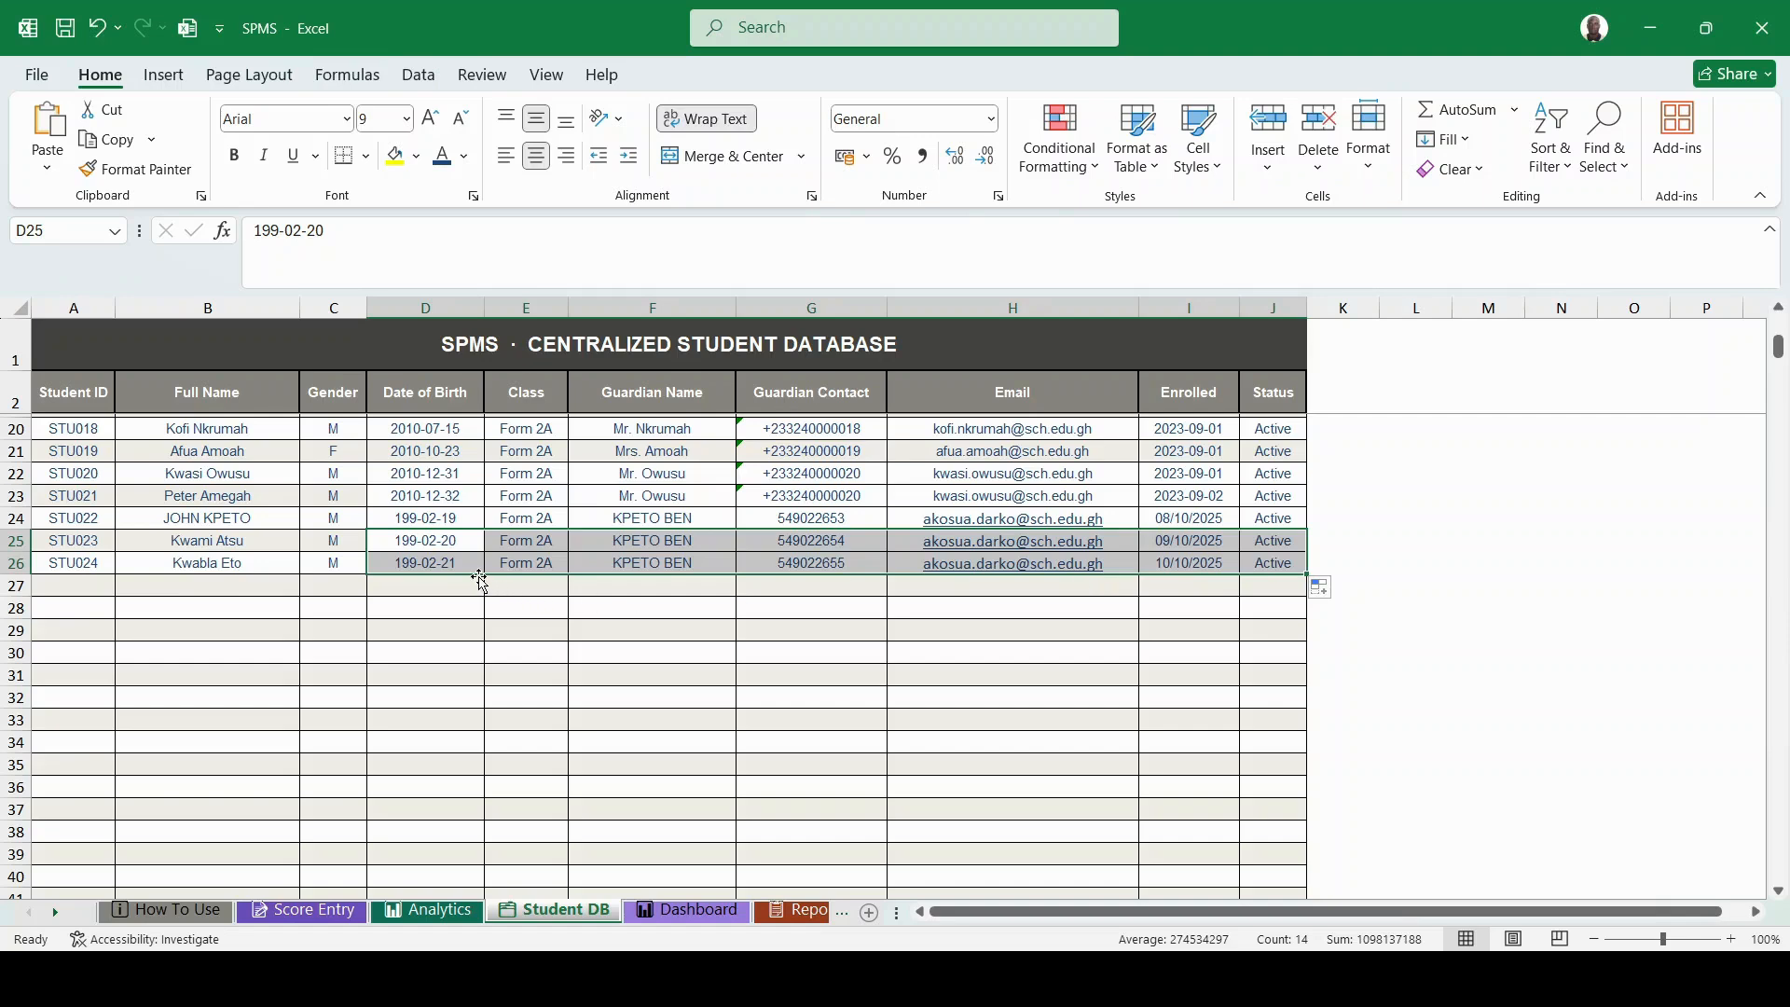
scroll(480, 581, down, 1)
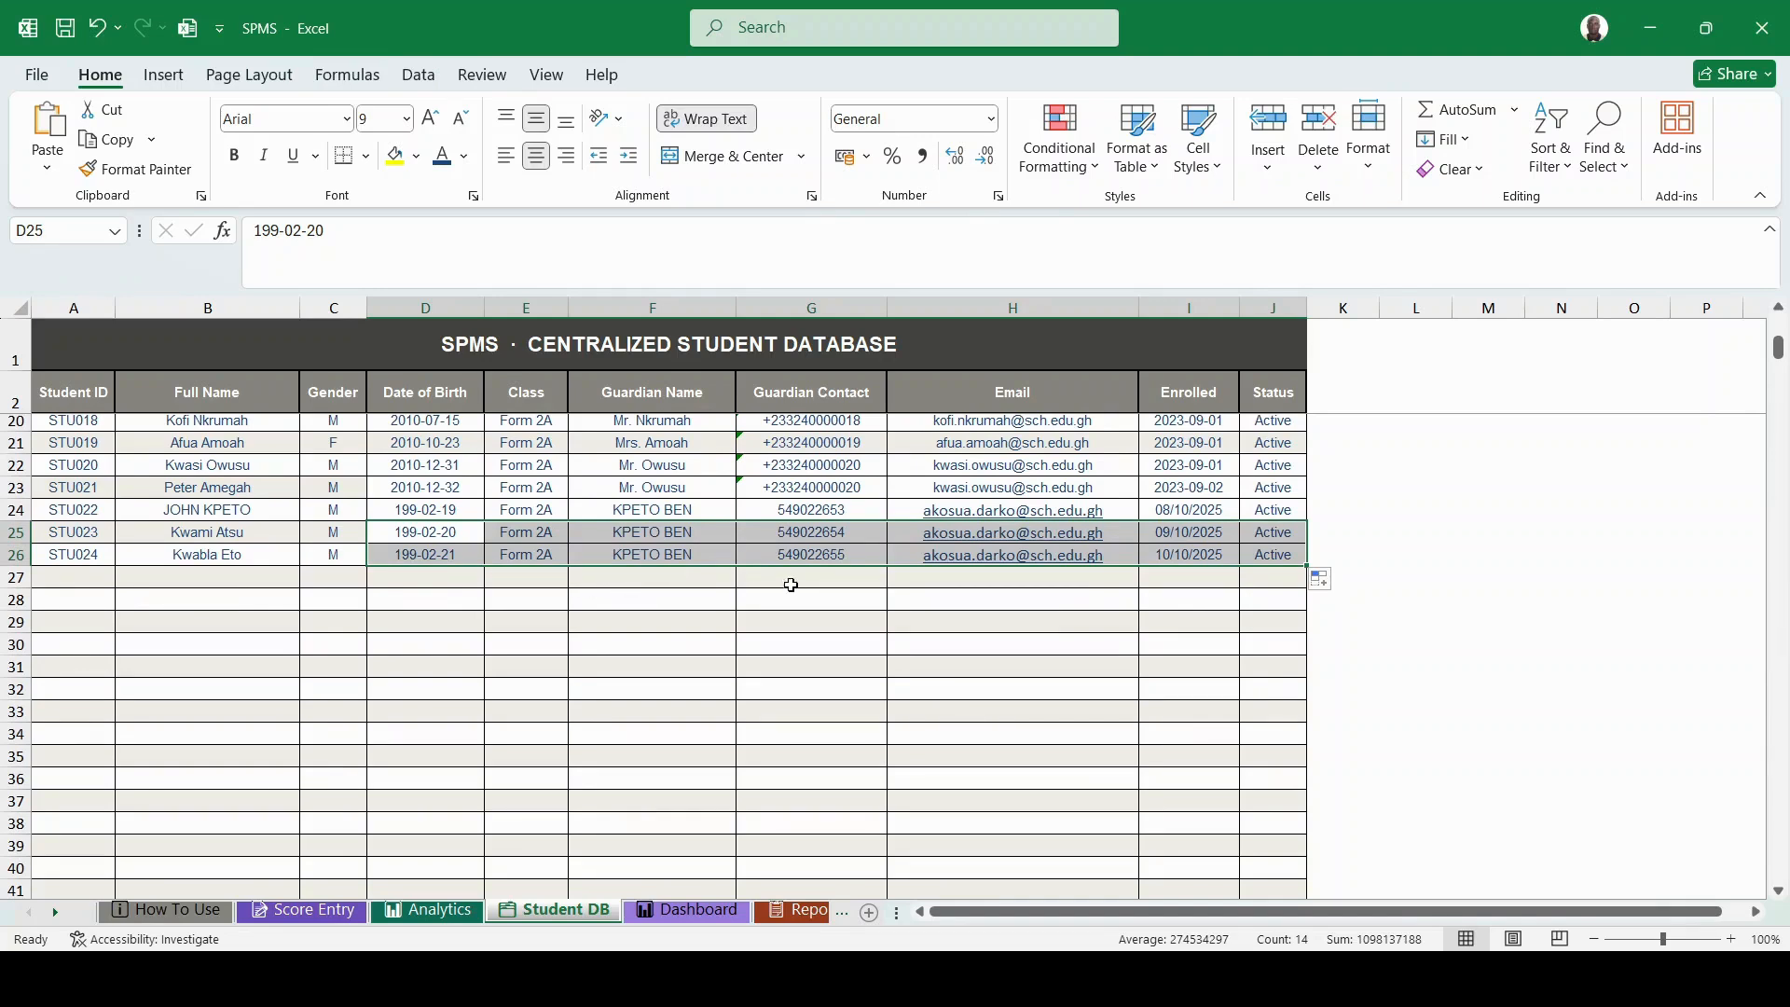
click(773, 618)
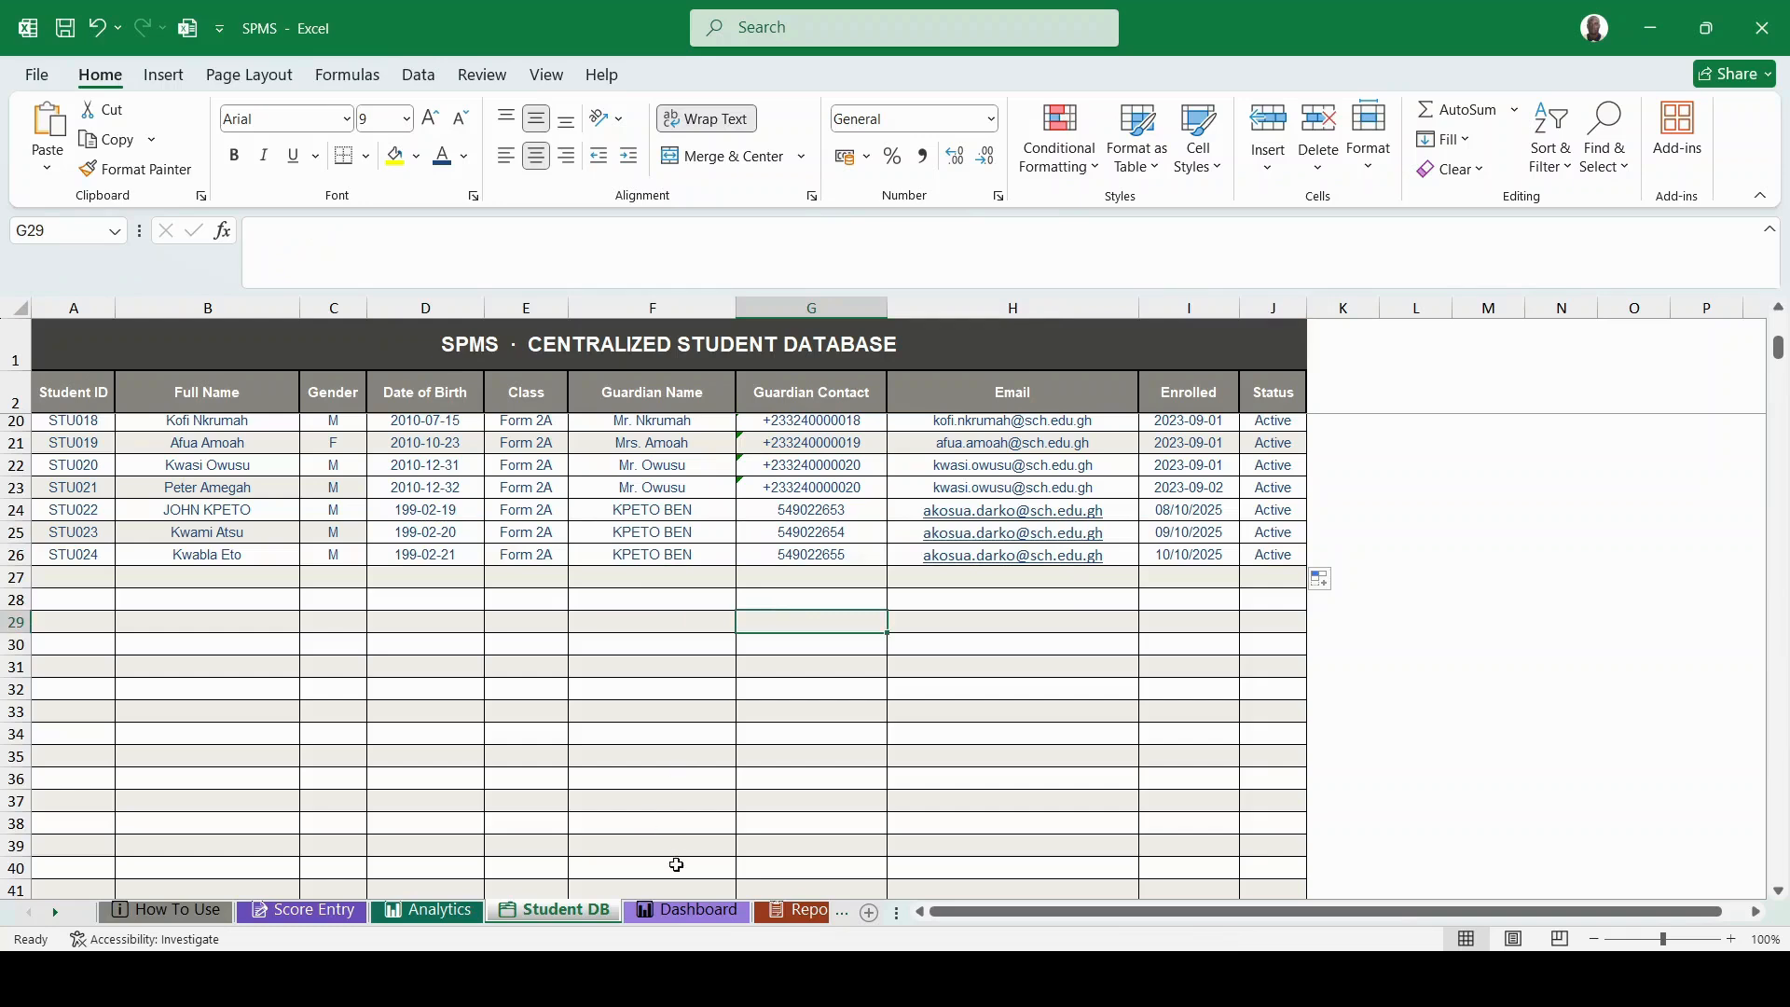
click(703, 922)
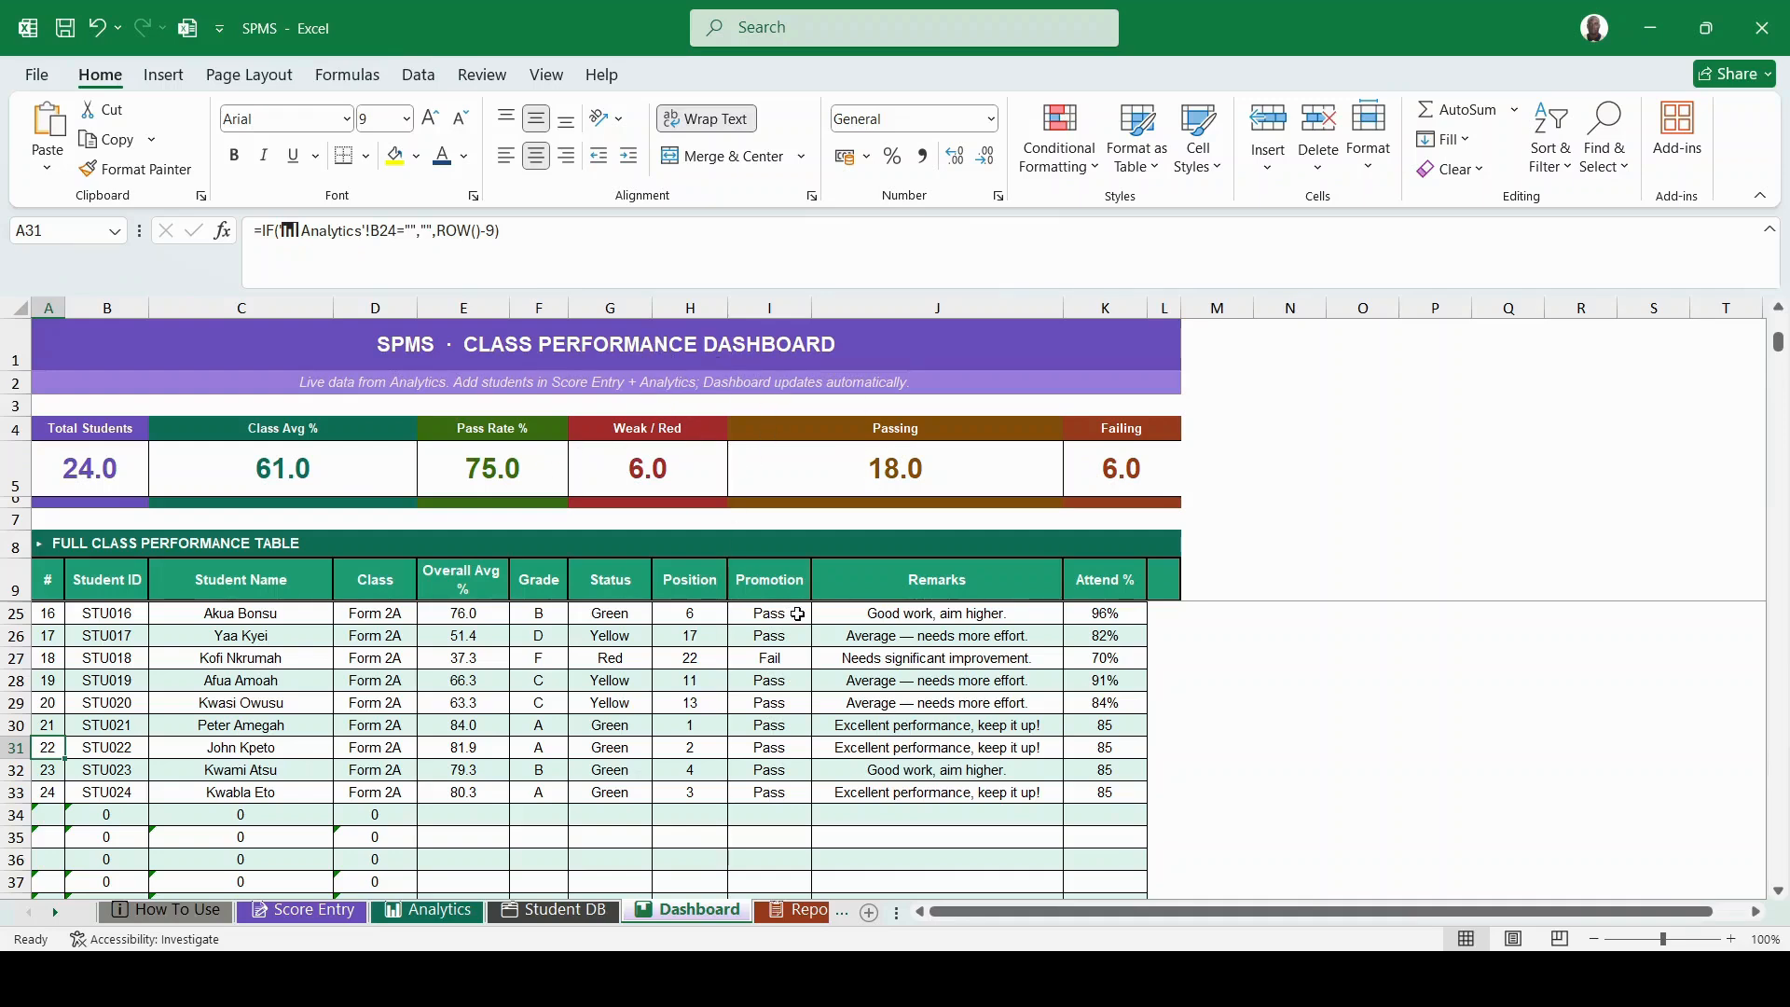
scroll(793, 613, down, 2)
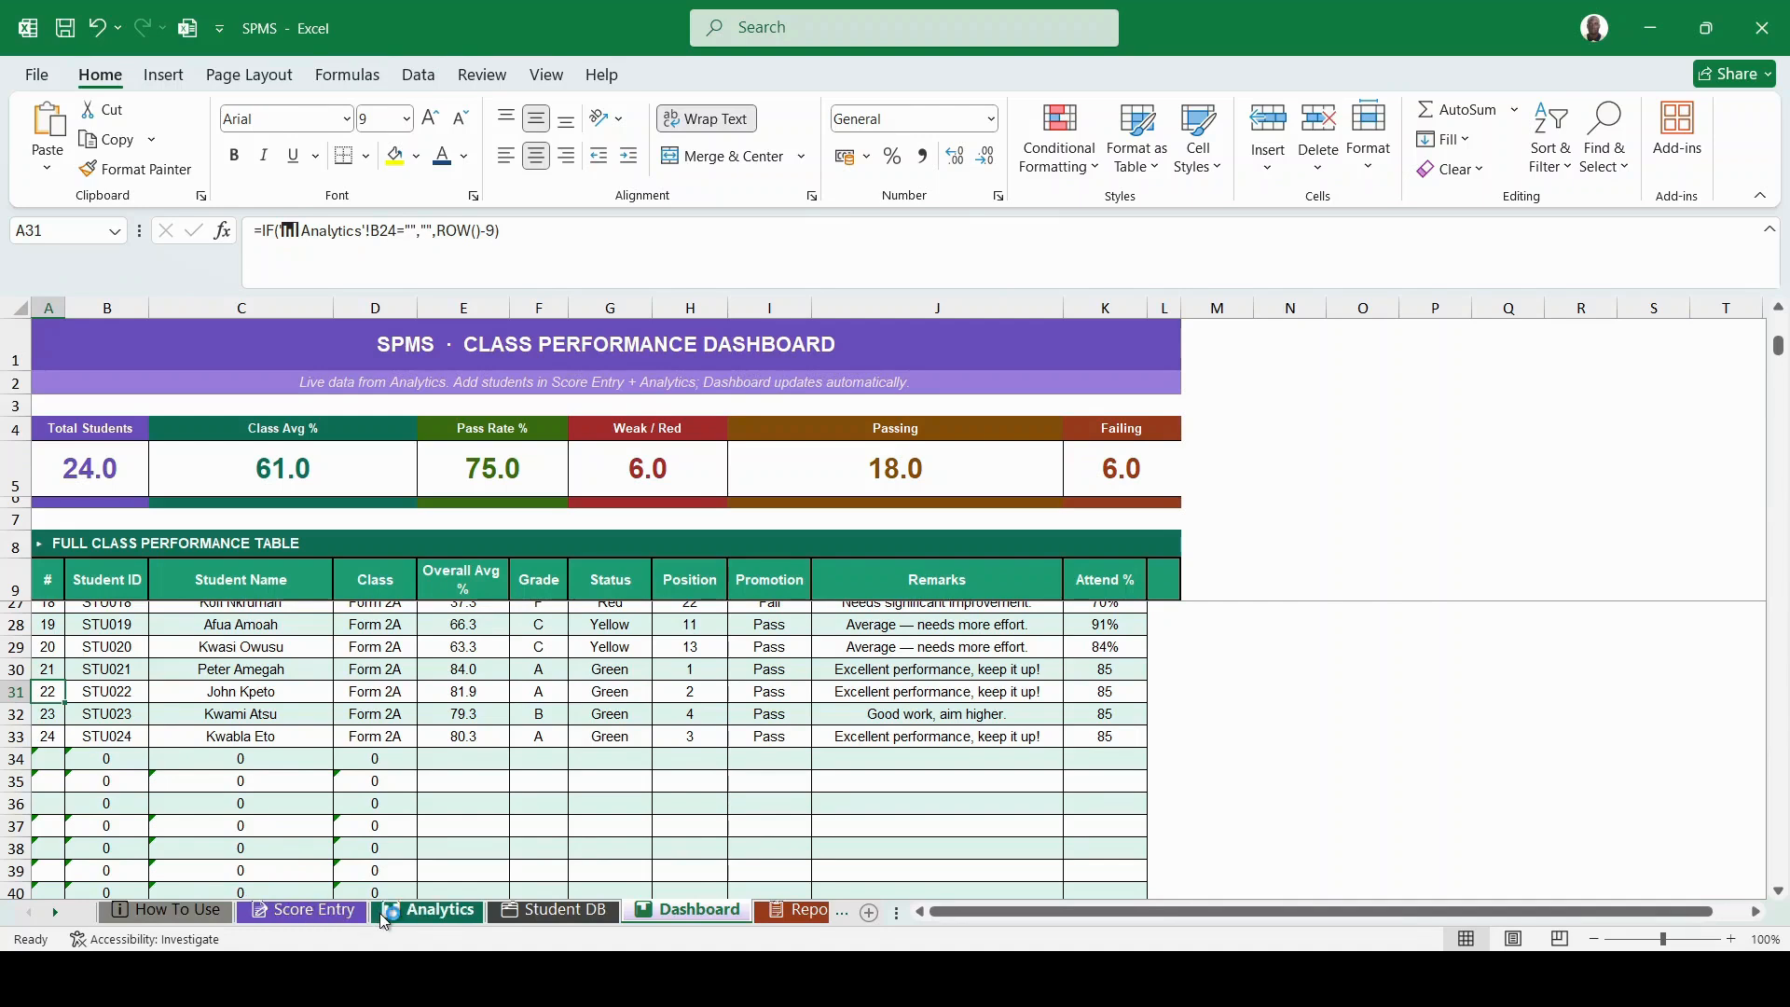
click(449, 916)
scroll(701, 837, down, 4)
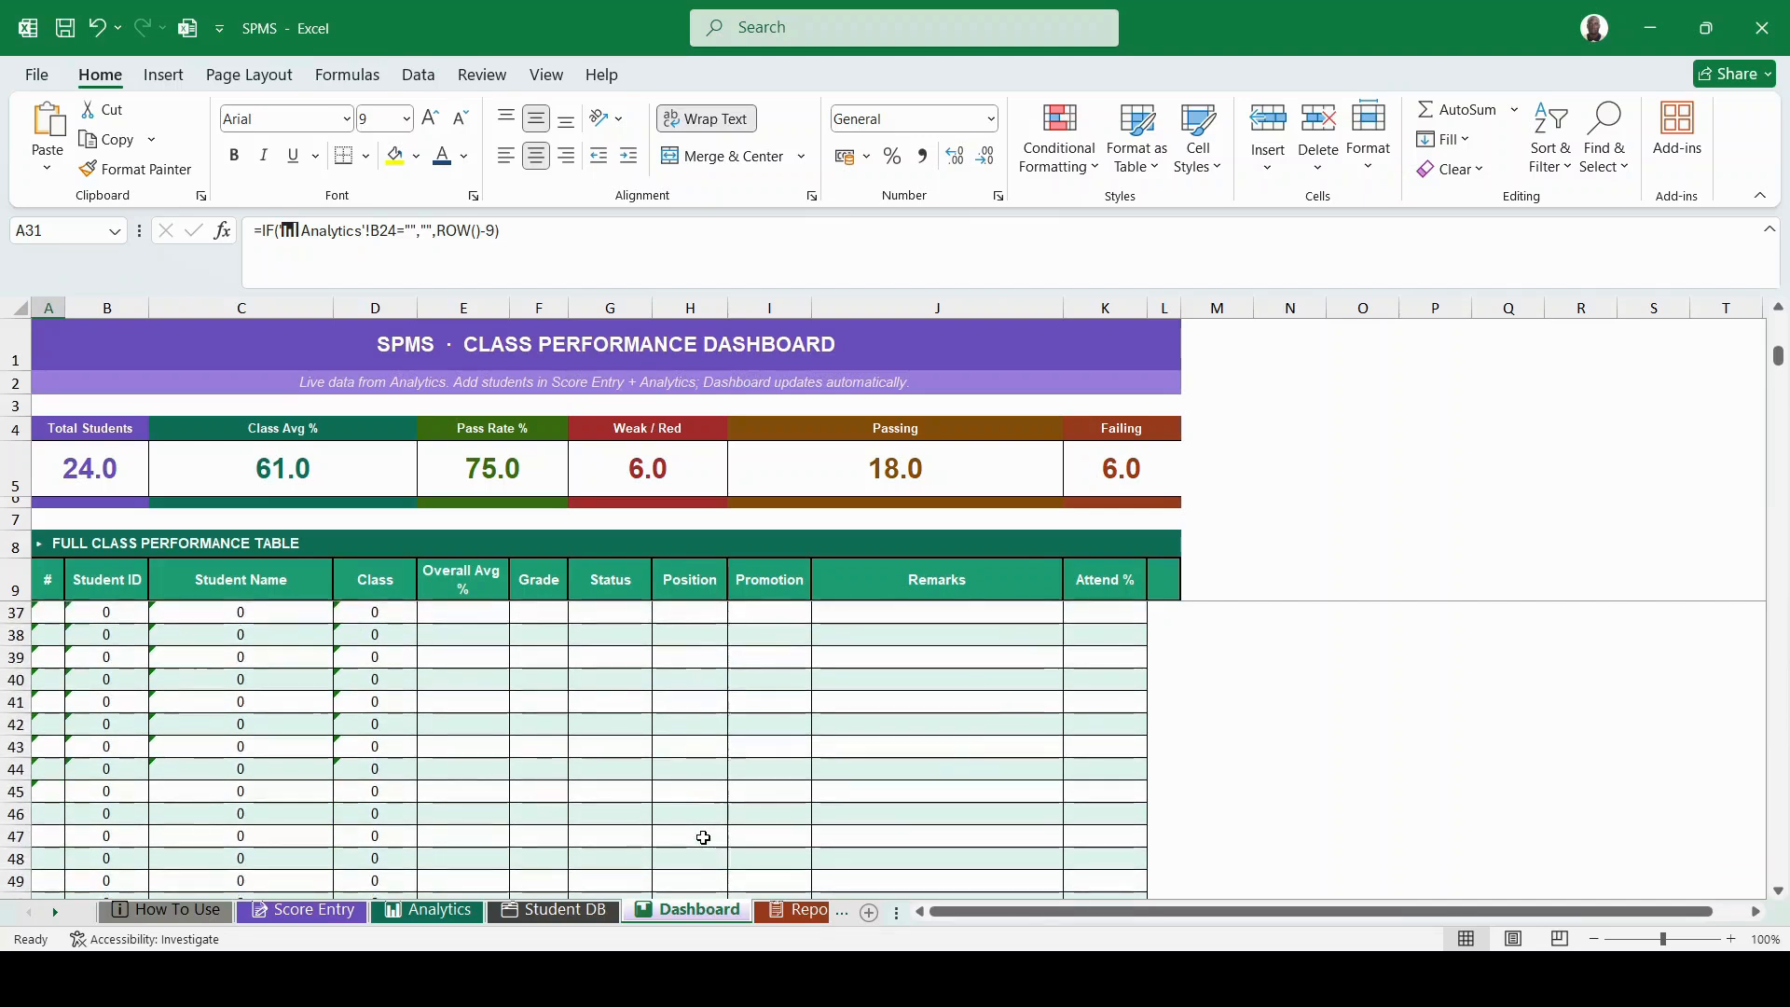
scroll(703, 837, up, 3)
scroll(703, 837, up, 2)
scroll(703, 837, down, 2)
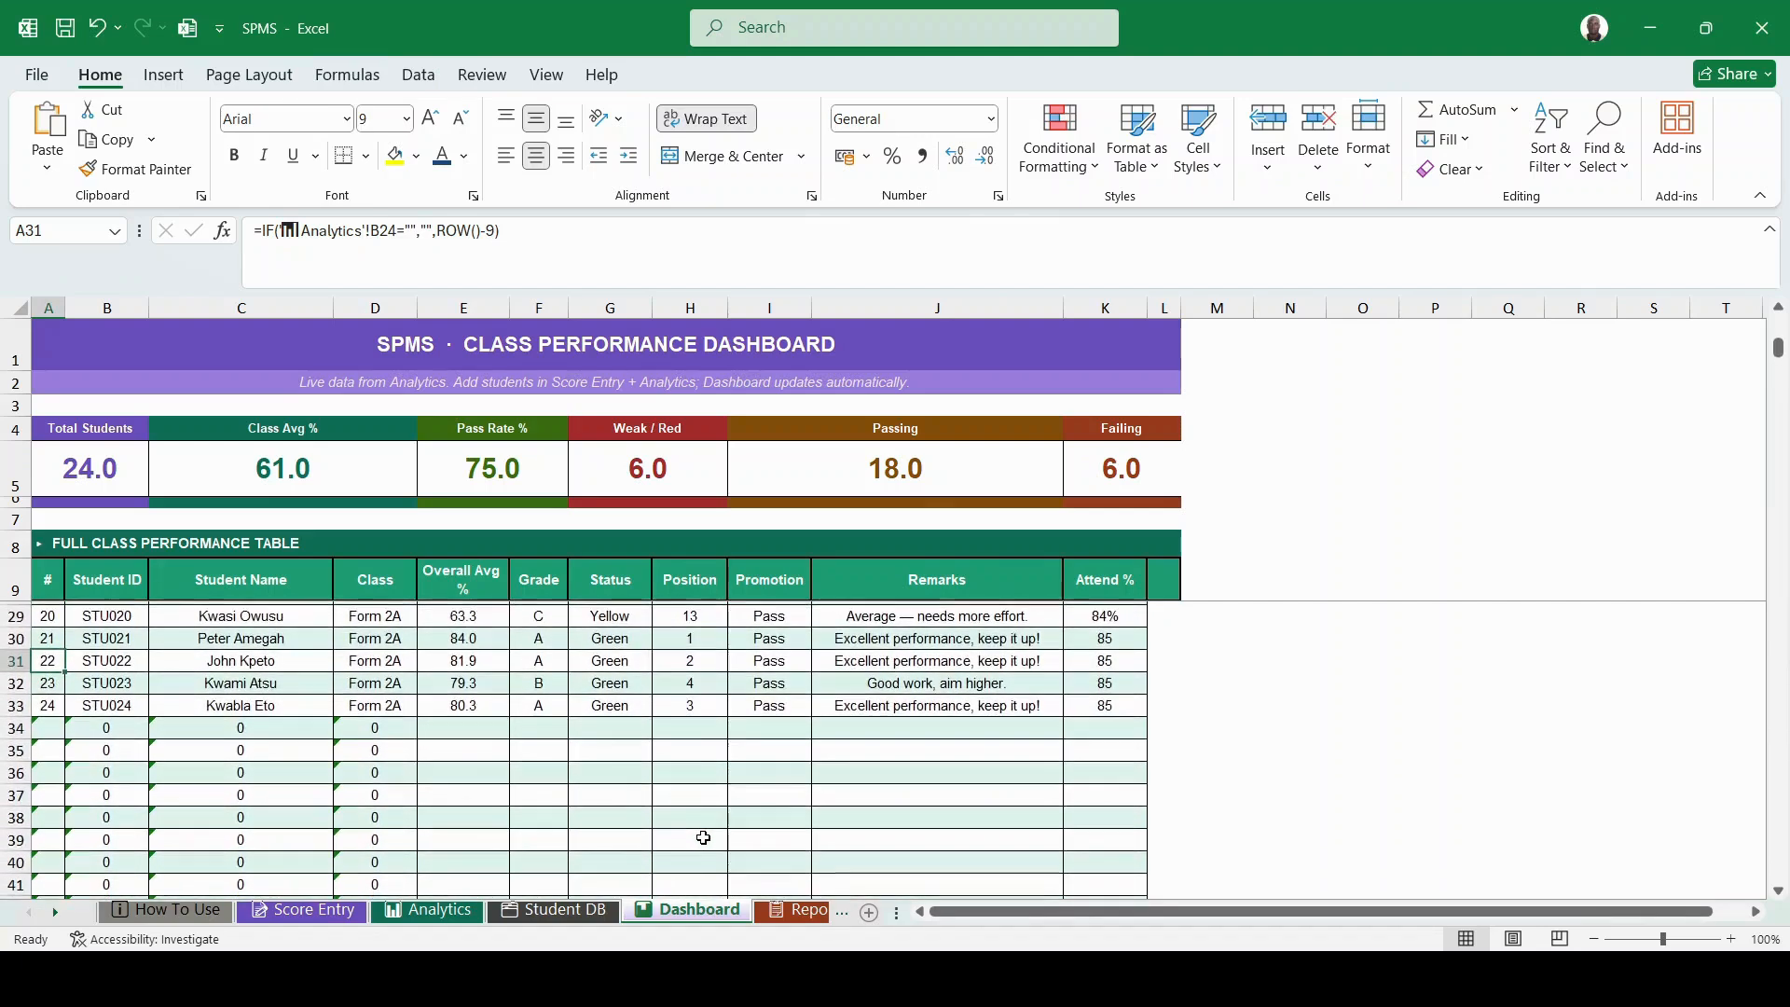
scroll(703, 837, down, 2)
scroll(702, 837, down, 1)
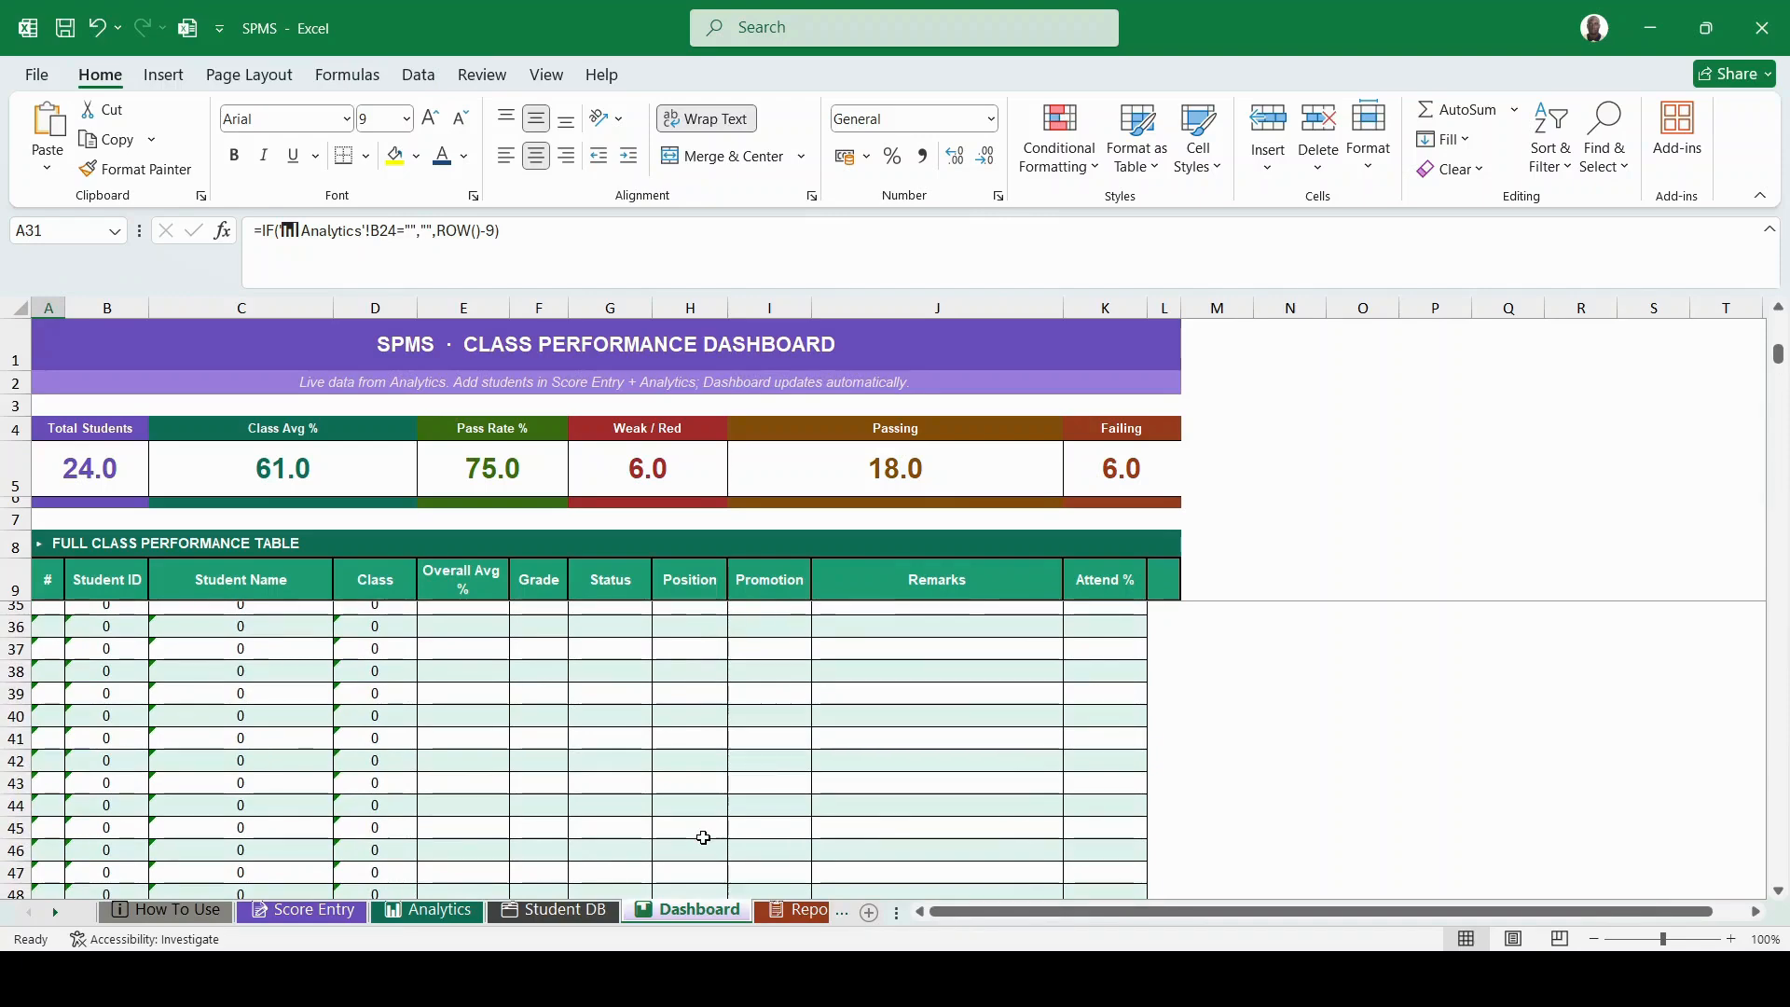
scroll(703, 837, down, 14)
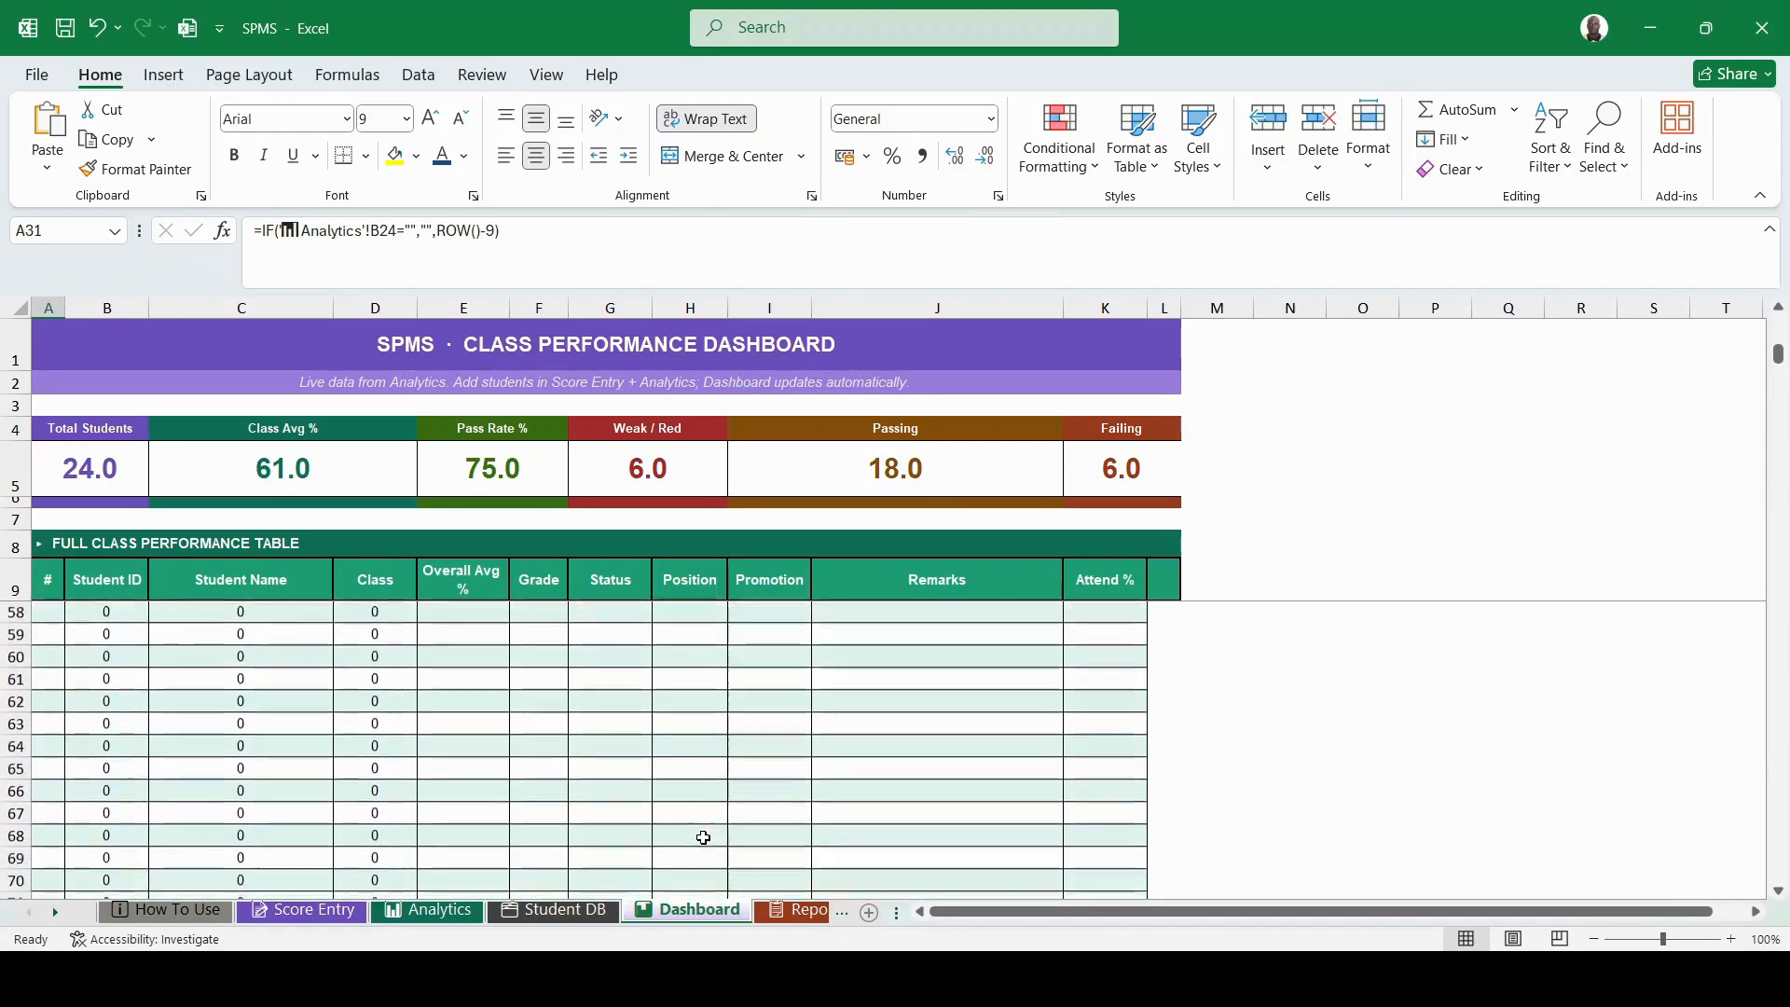
scroll(703, 837, up, 20)
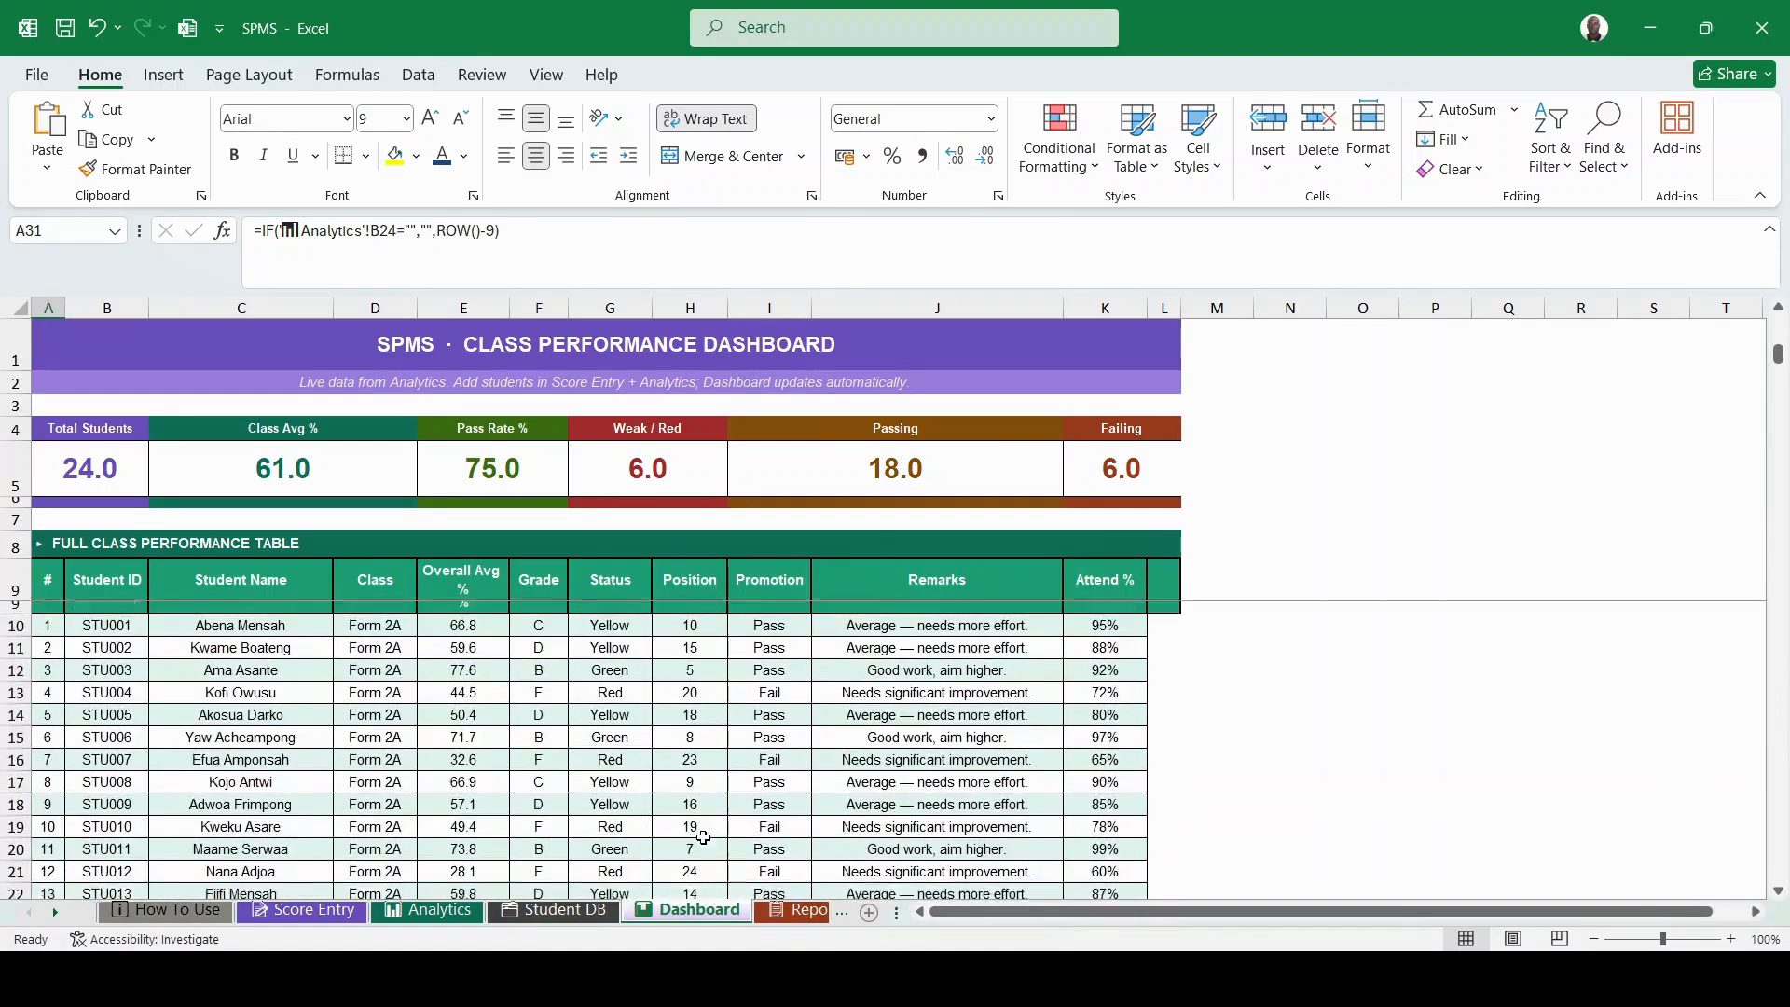
scroll(703, 837, down, 7)
scroll(703, 837, down, 1)
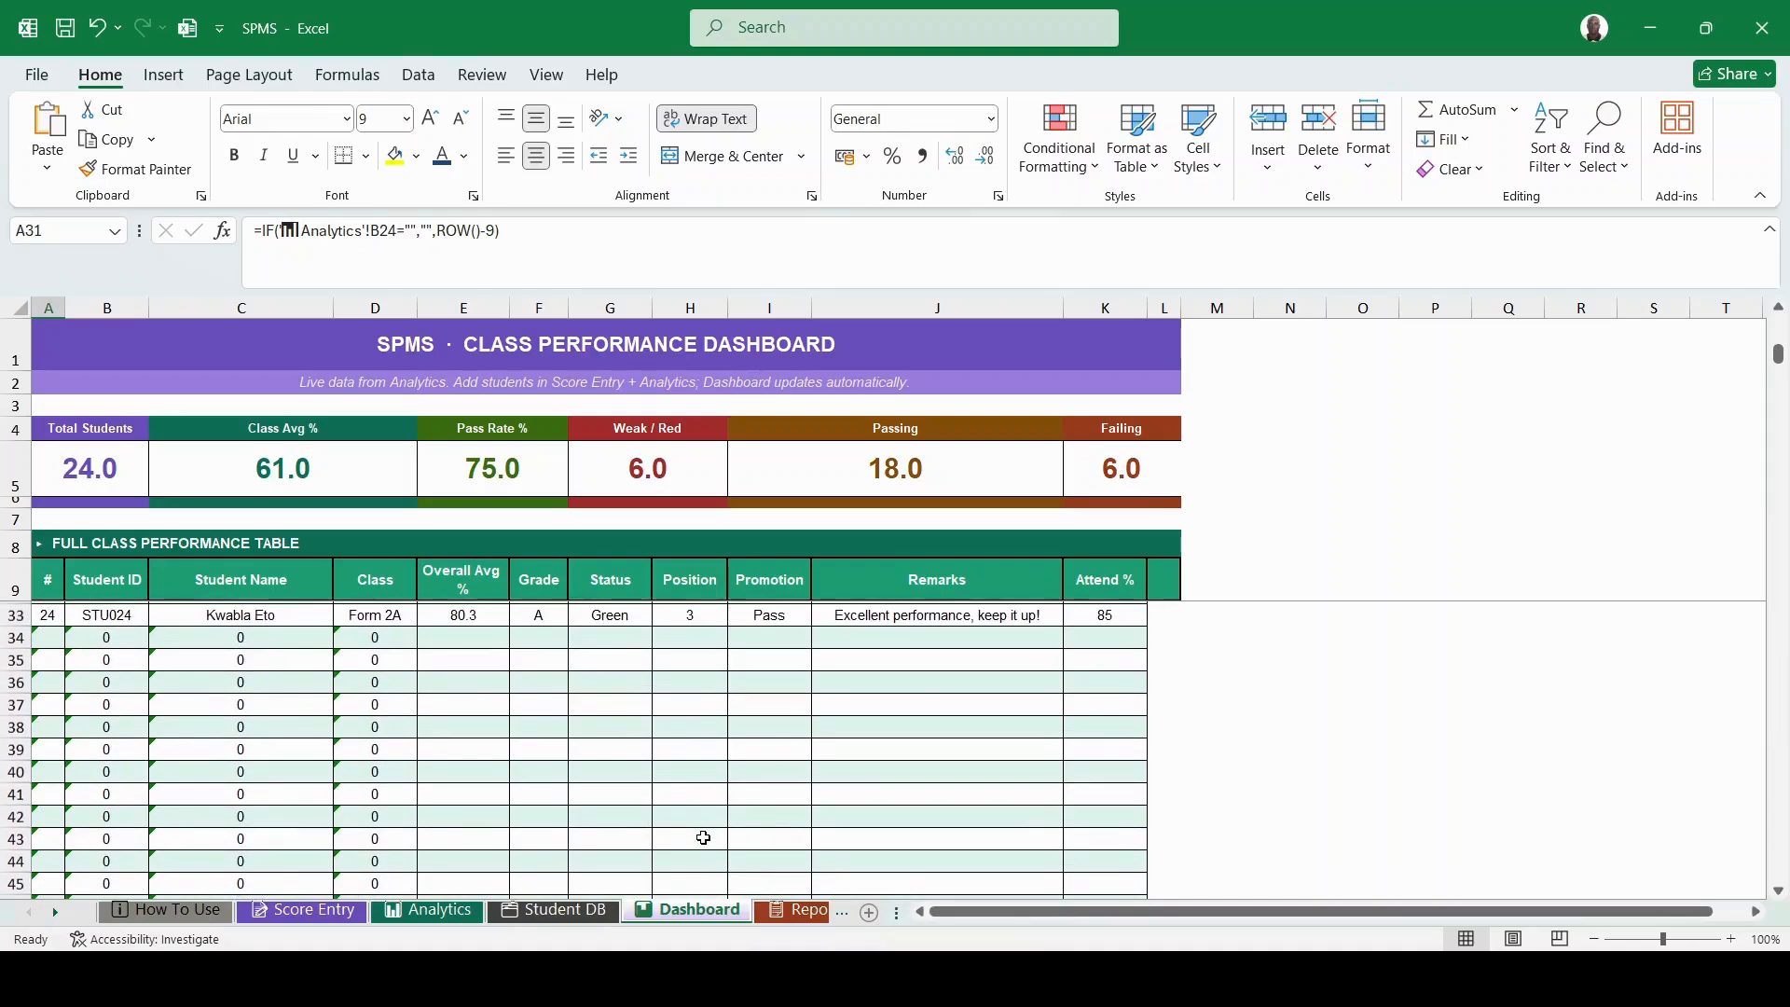
scroll(703, 837, down, 1)
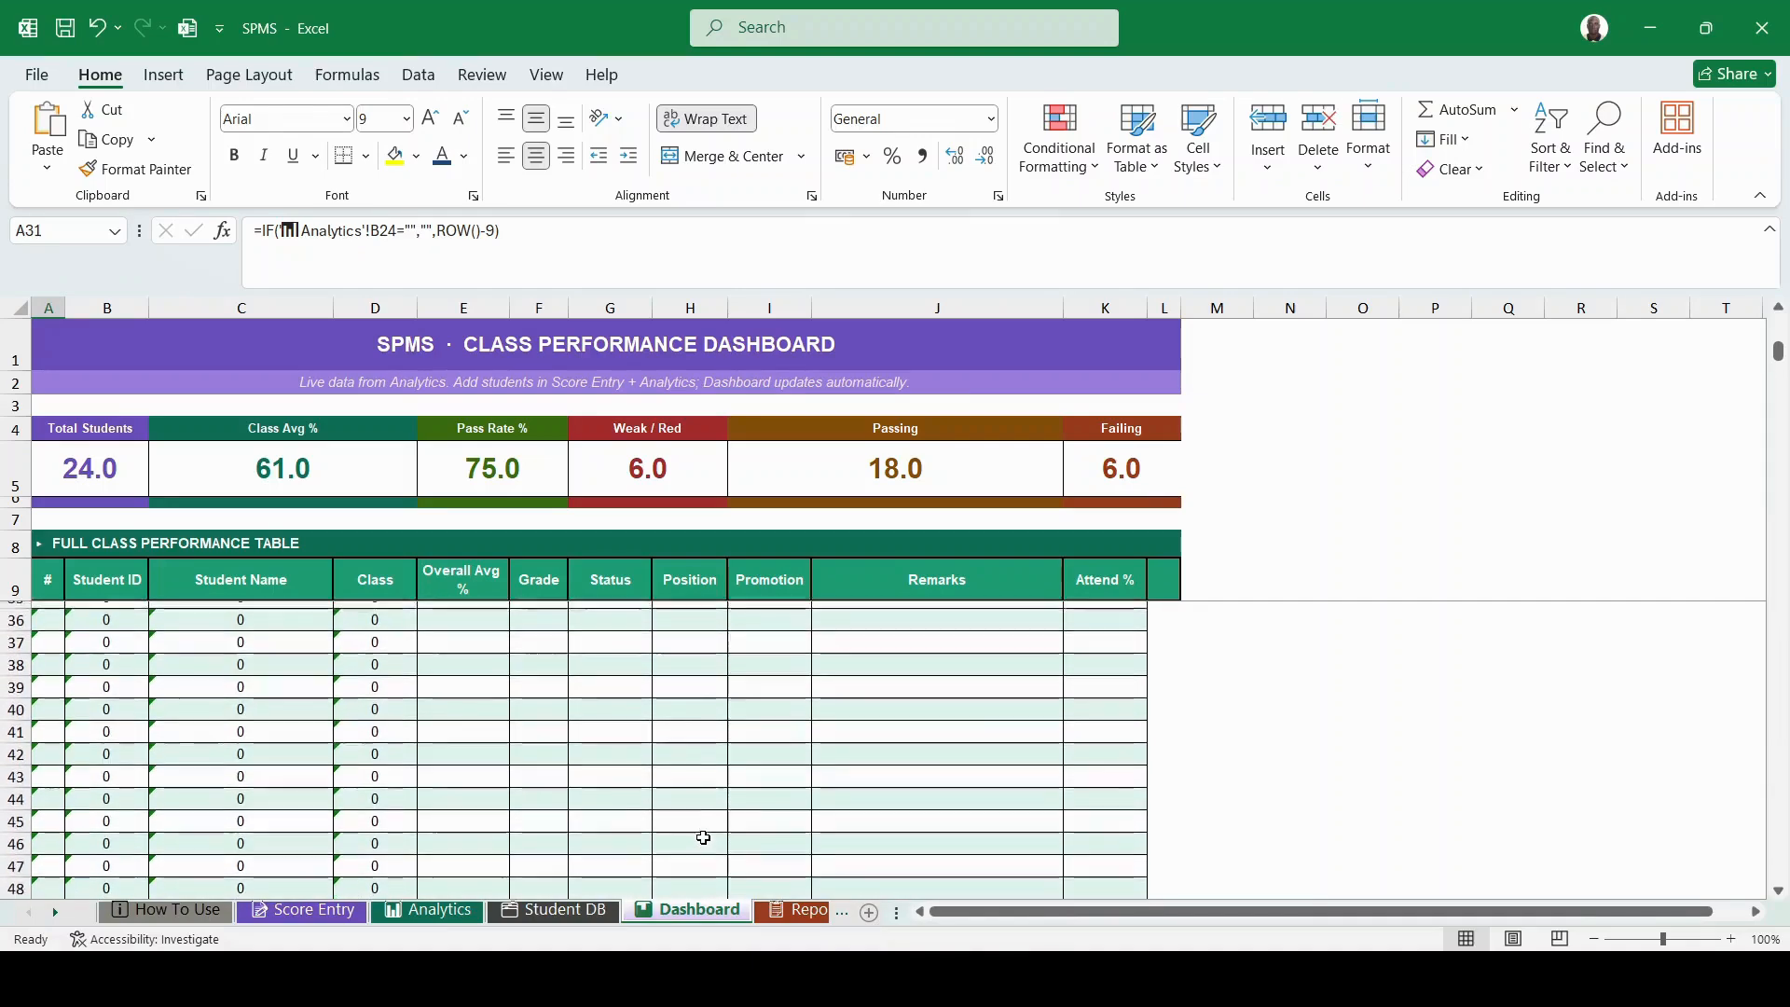
scroll(703, 838, up, 9)
click(796, 918)
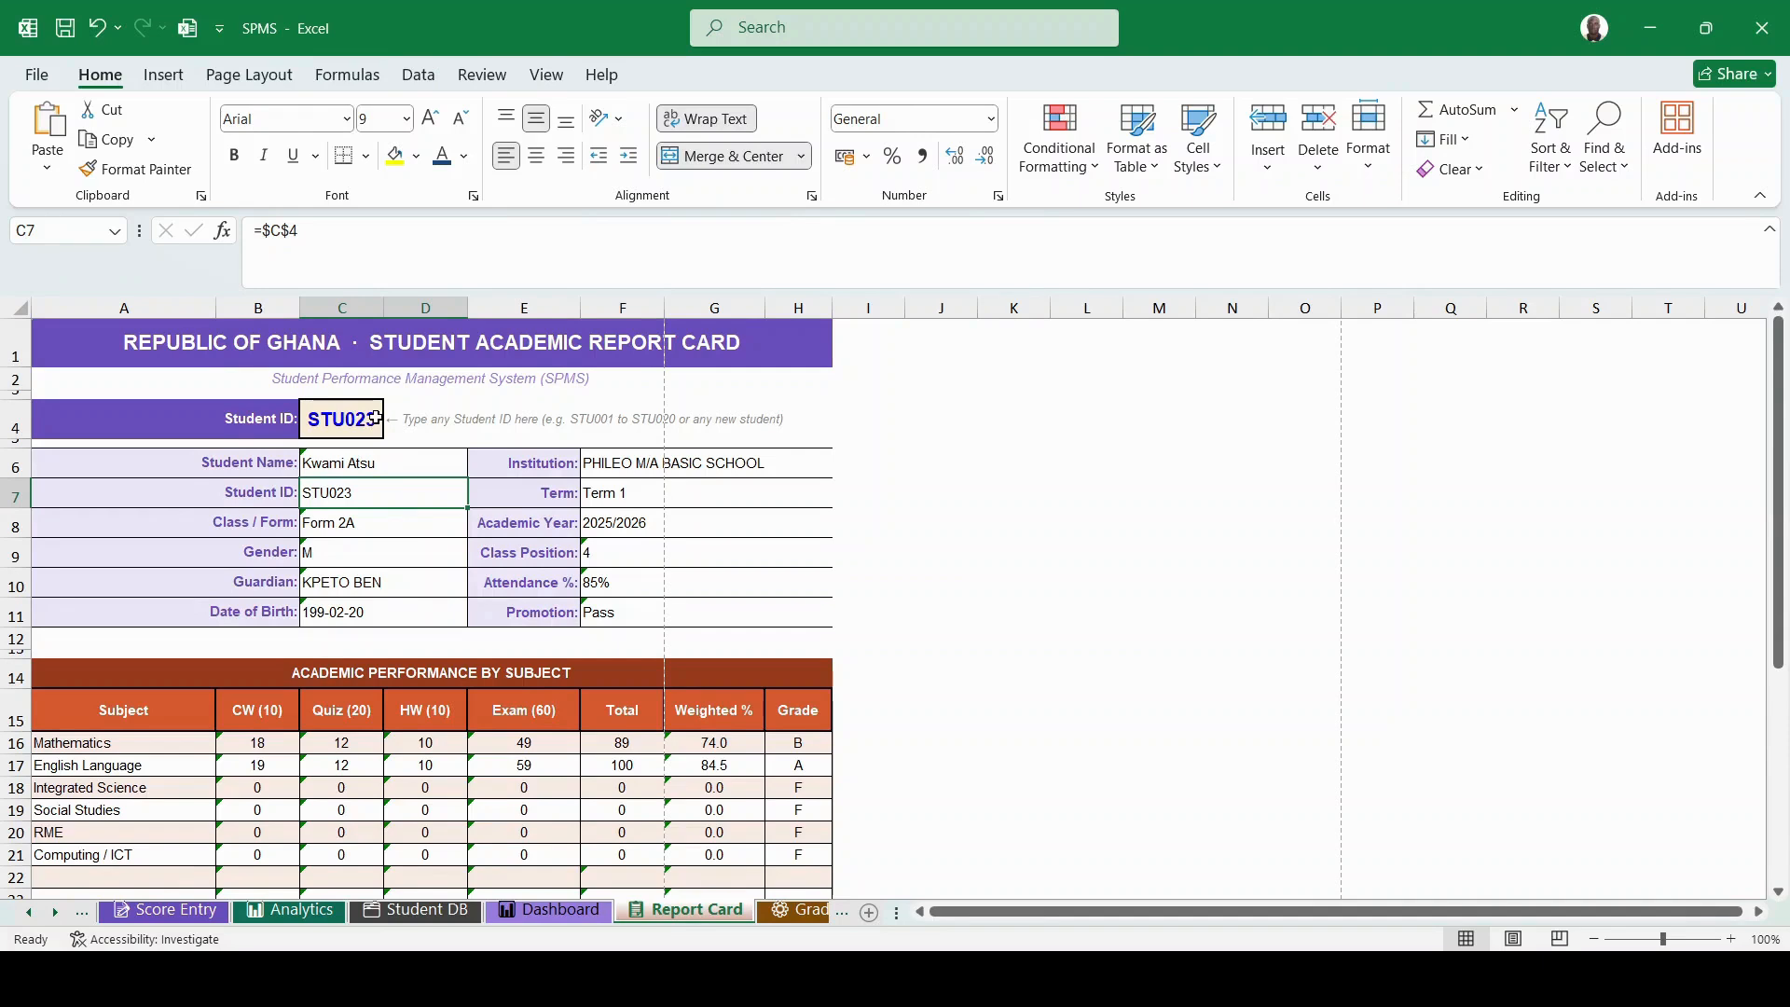
- Change the Report Card Student ID in C4 from STU023 to STU024
click(374, 417)
double_click(375, 418)
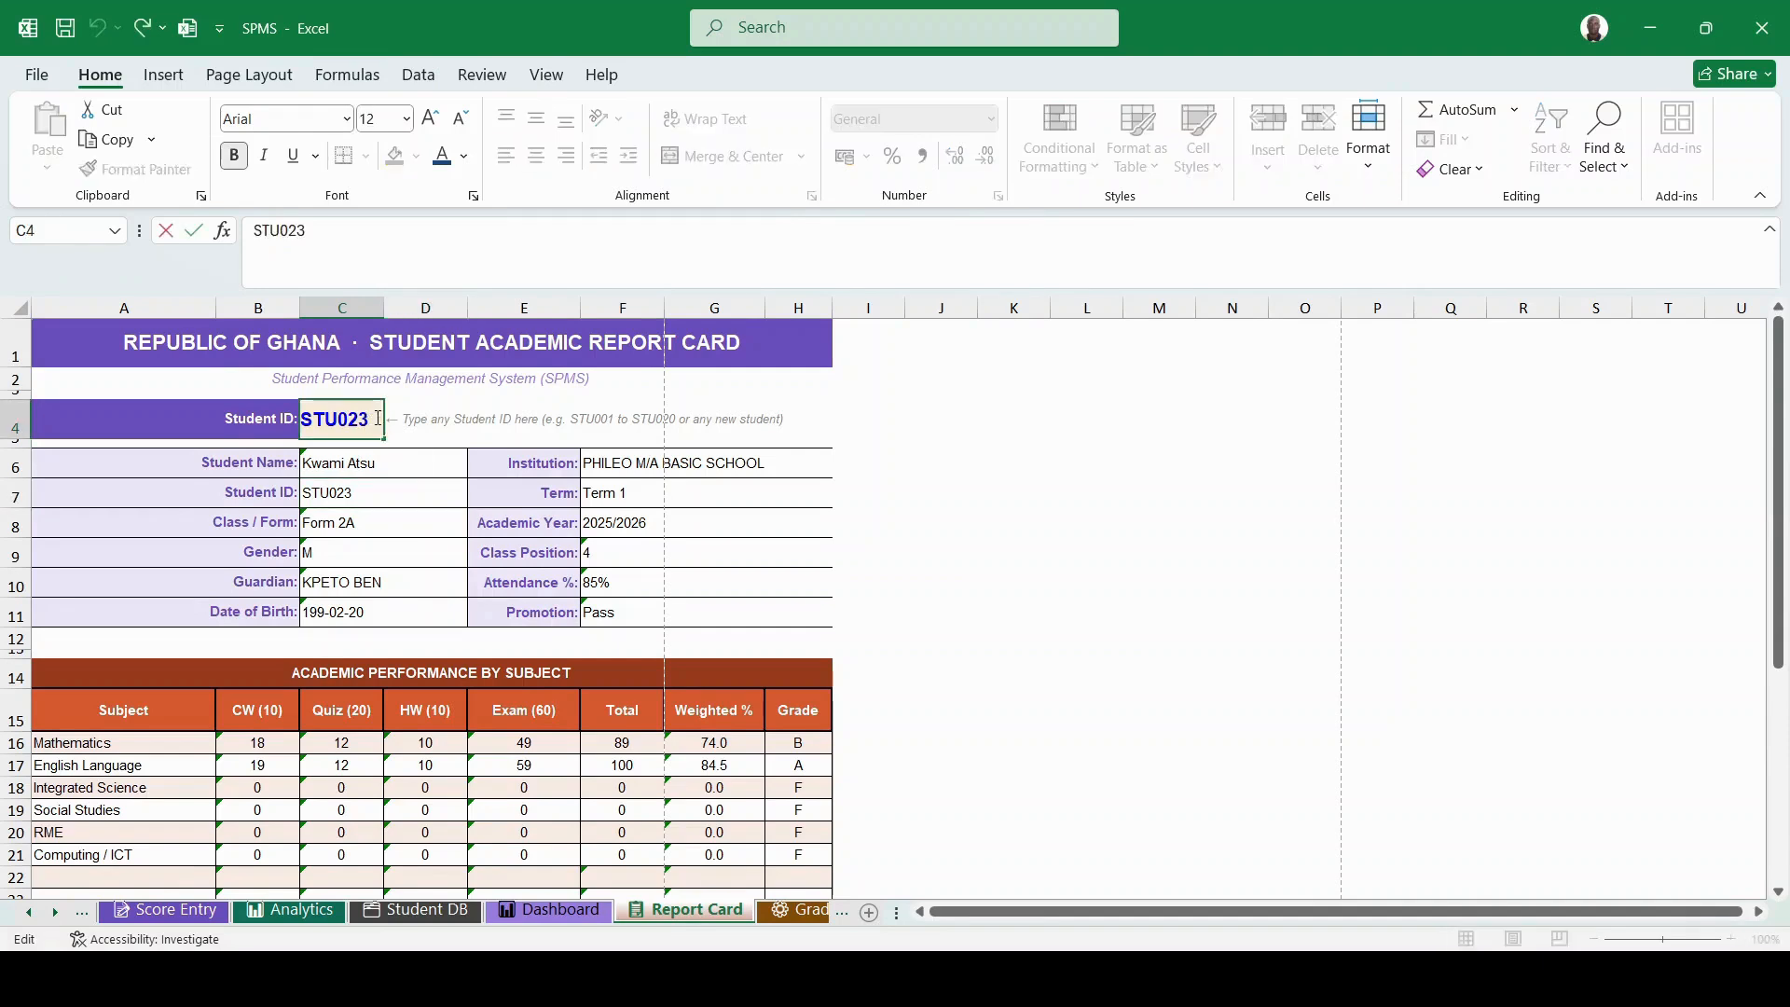
key(BackSpace)
text(4)
click(480, 463)
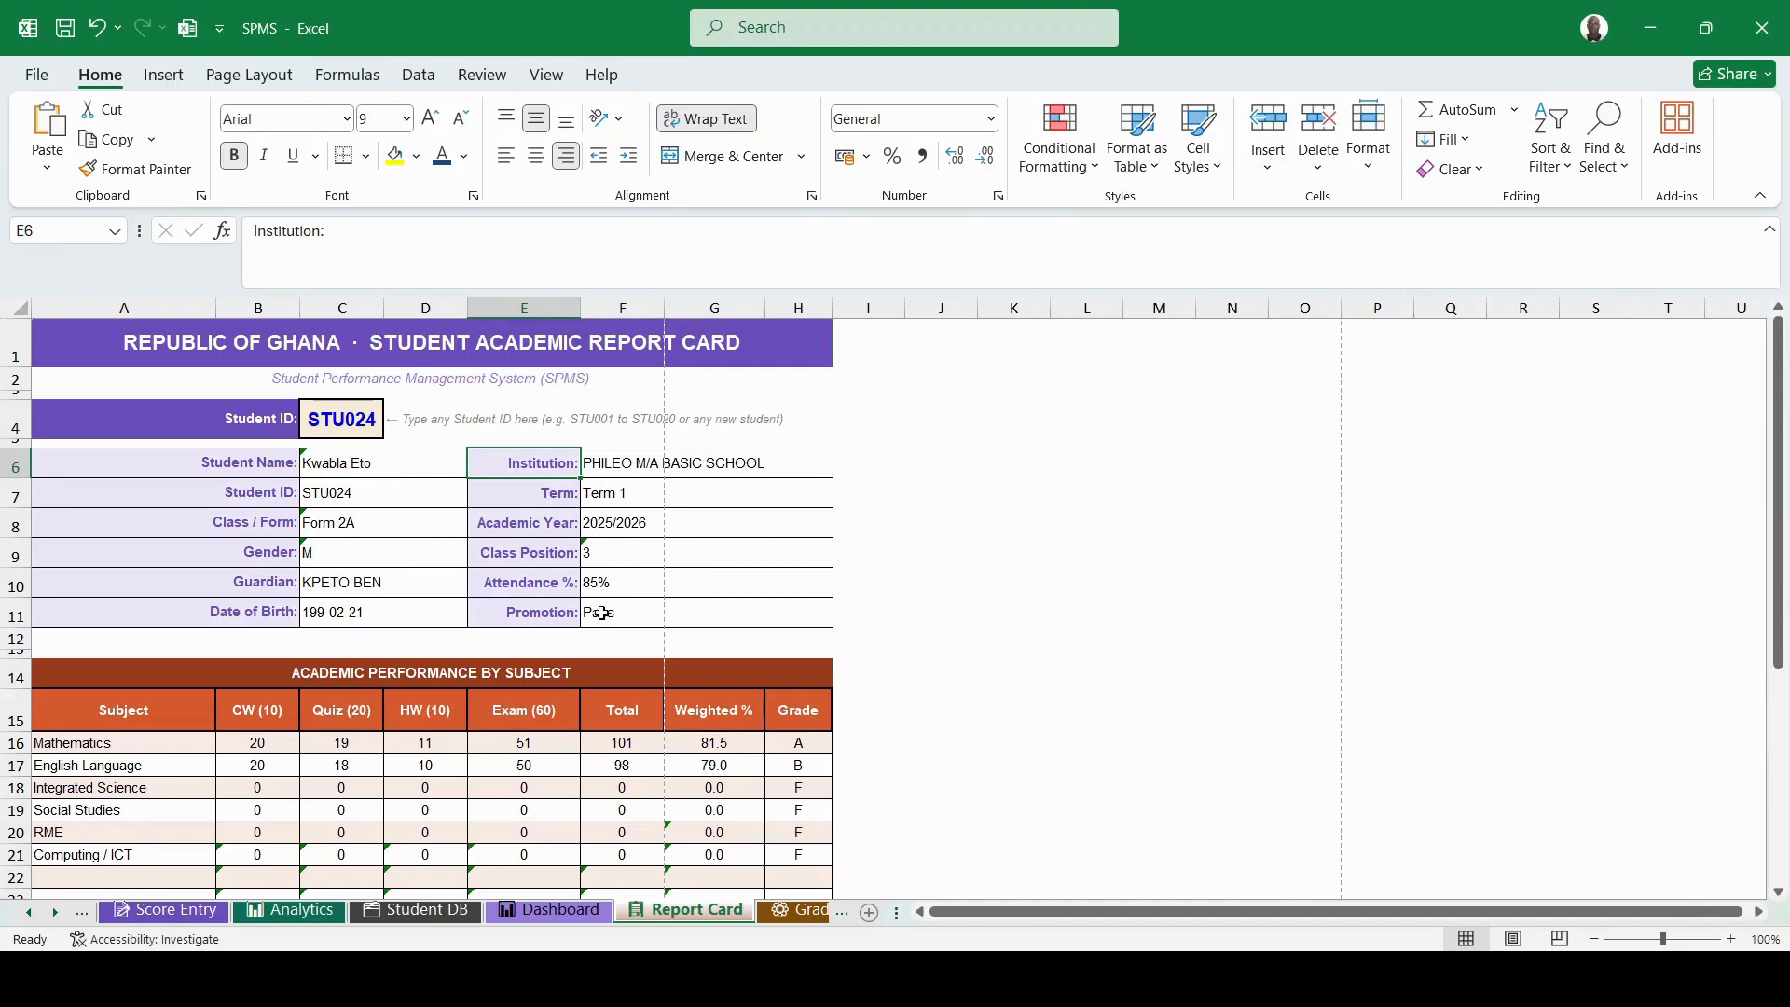
scroll(264, 623, down, 2)
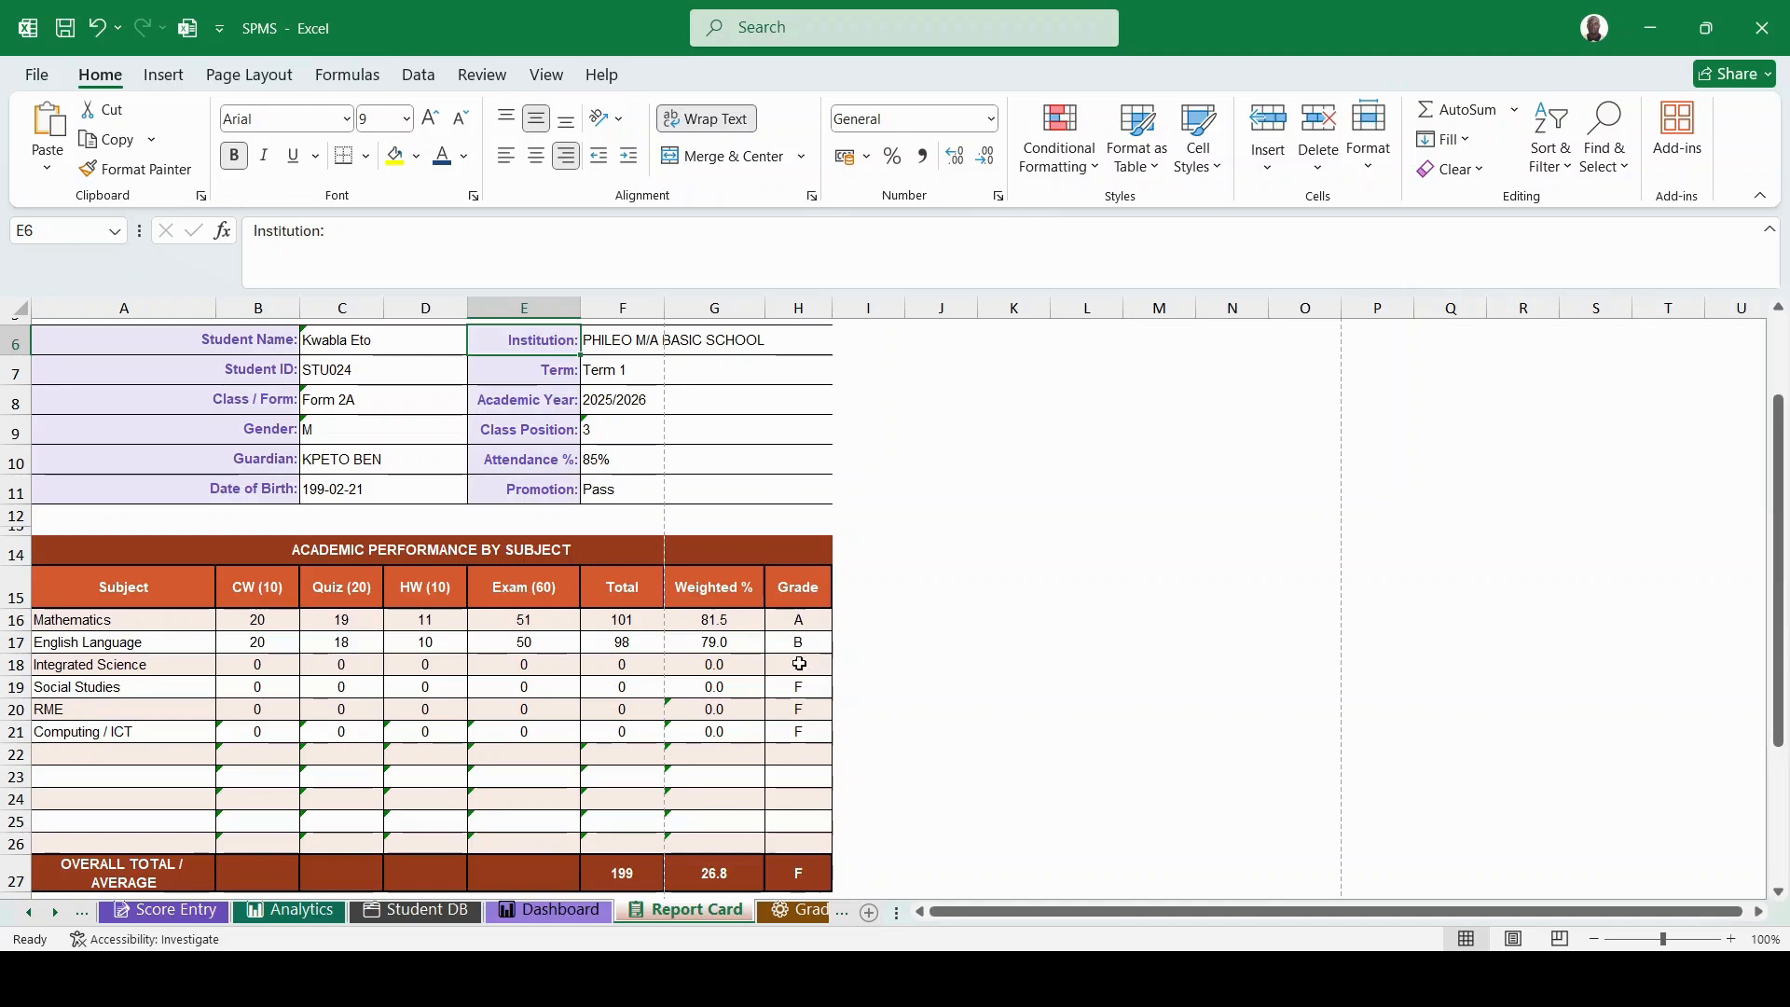
click(85, 750)
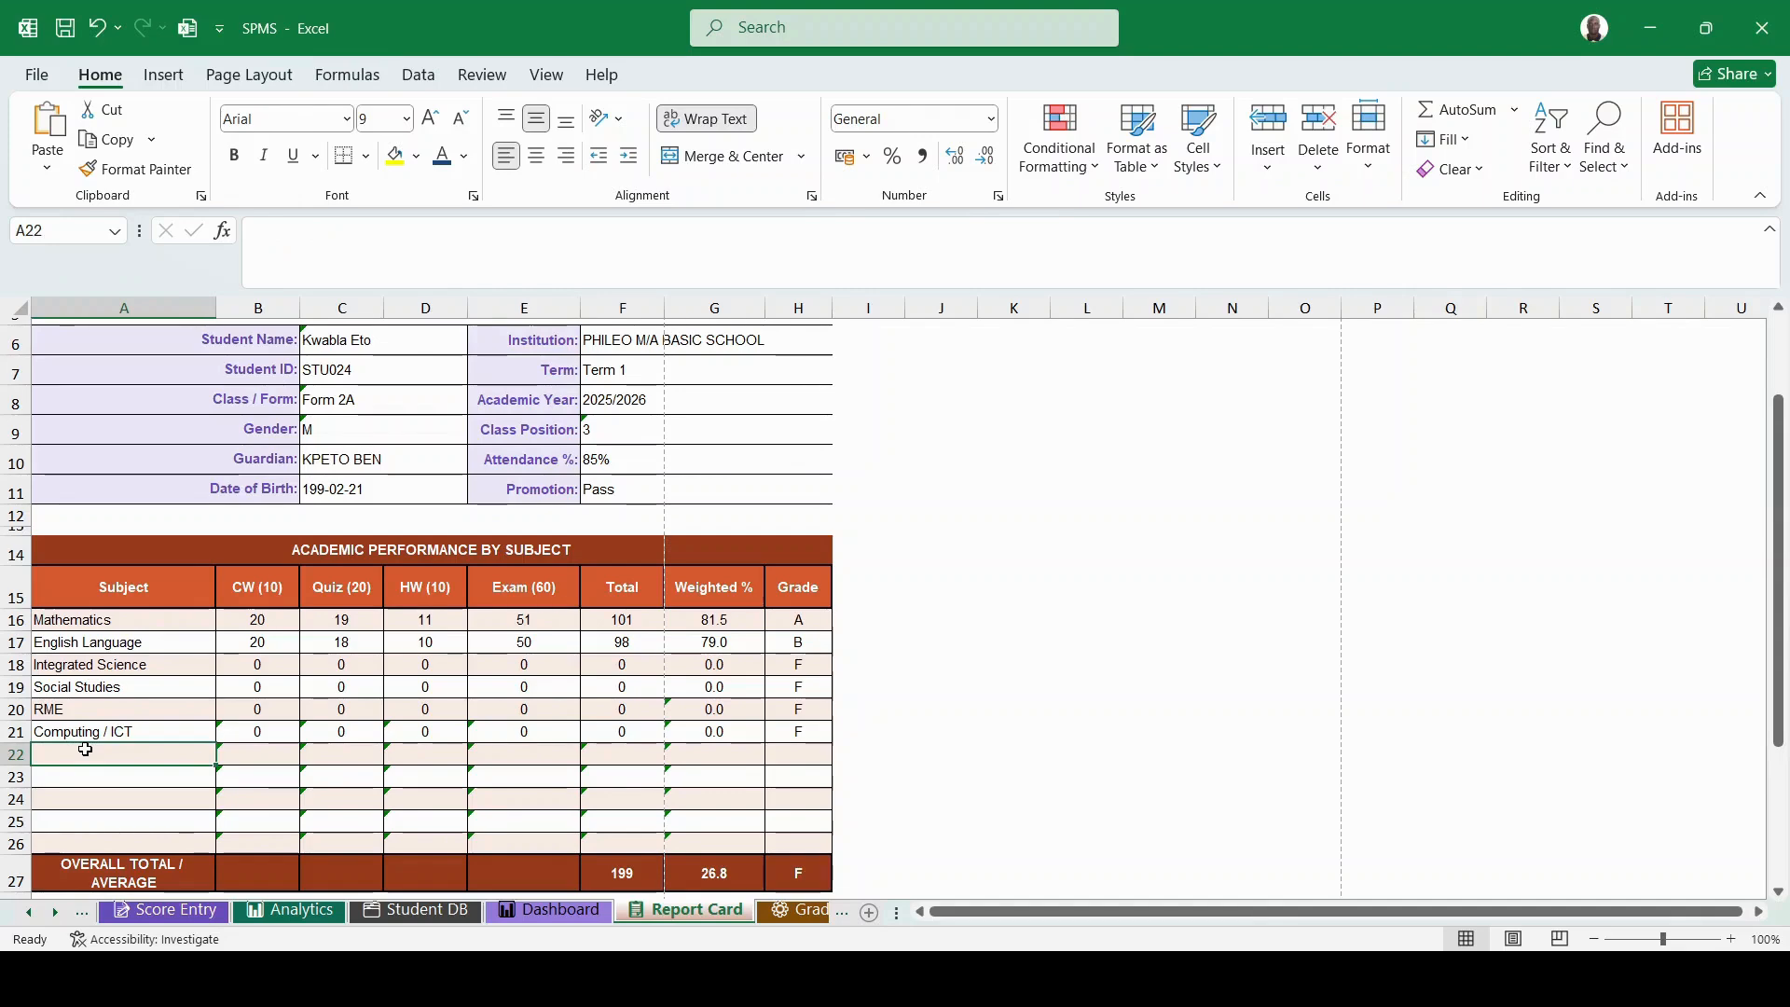
scroll(216, 731, down, 2)
scroll(216, 731, down, 3)
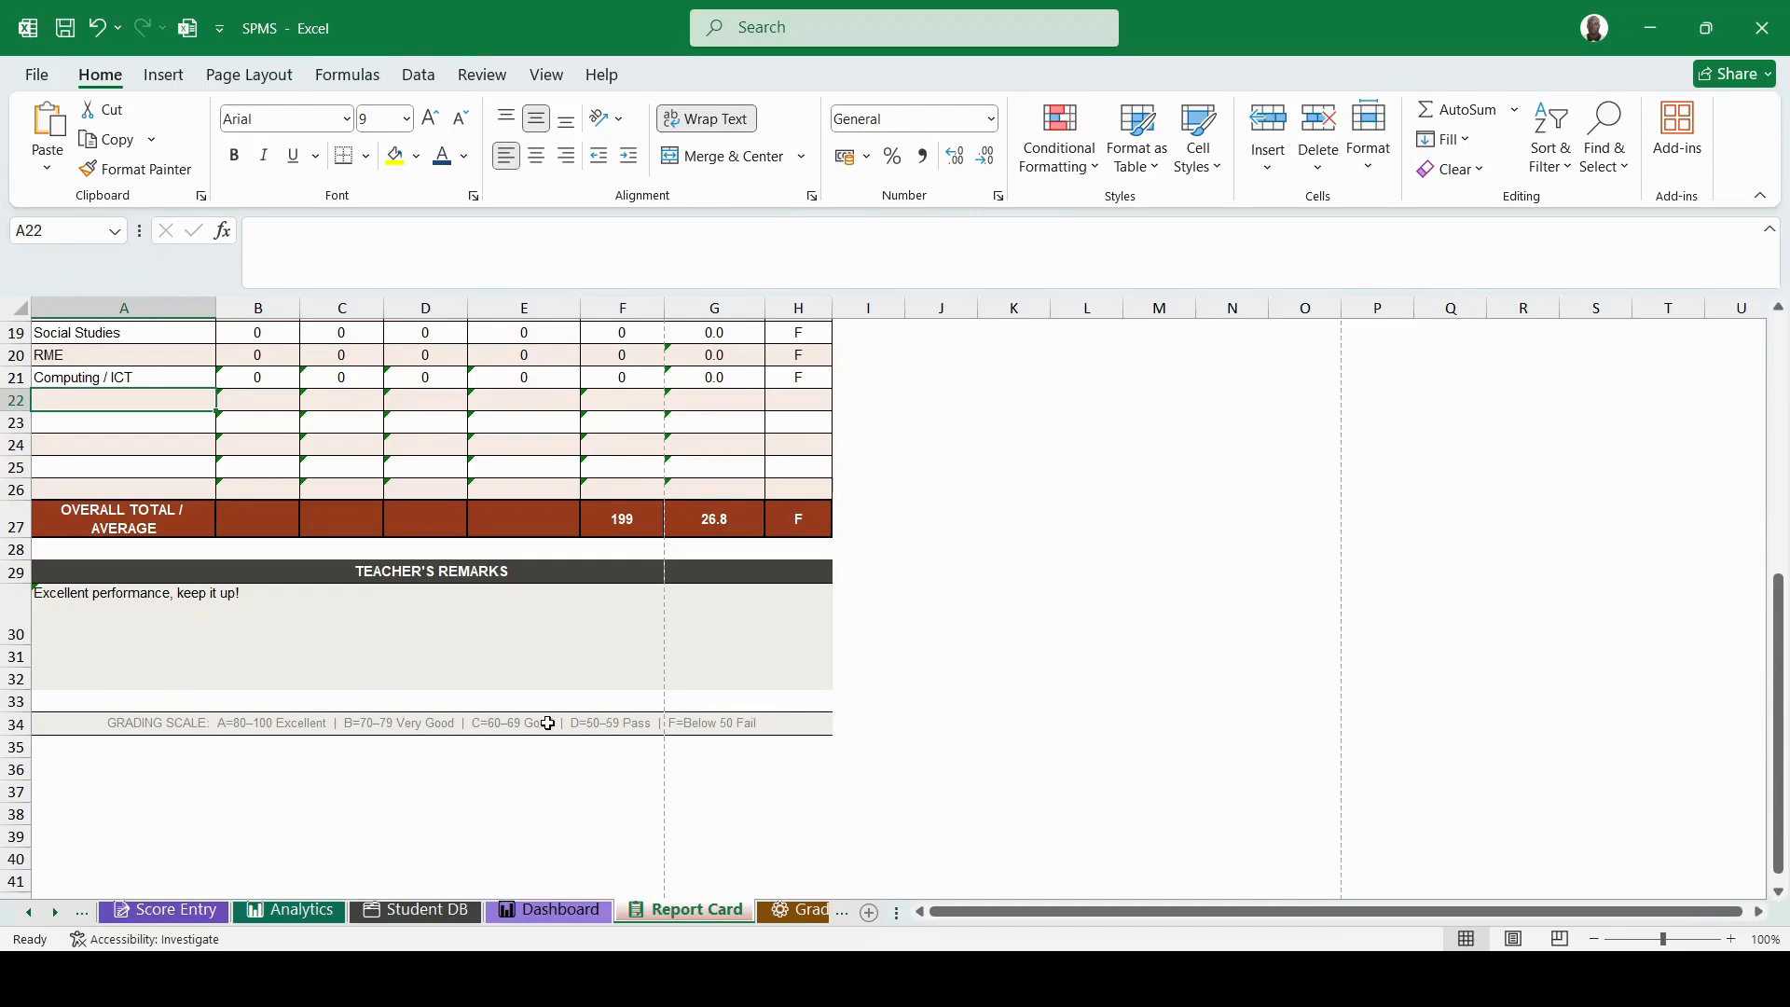
scroll(544, 724, up, 1)
scroll(543, 724, down, 2)
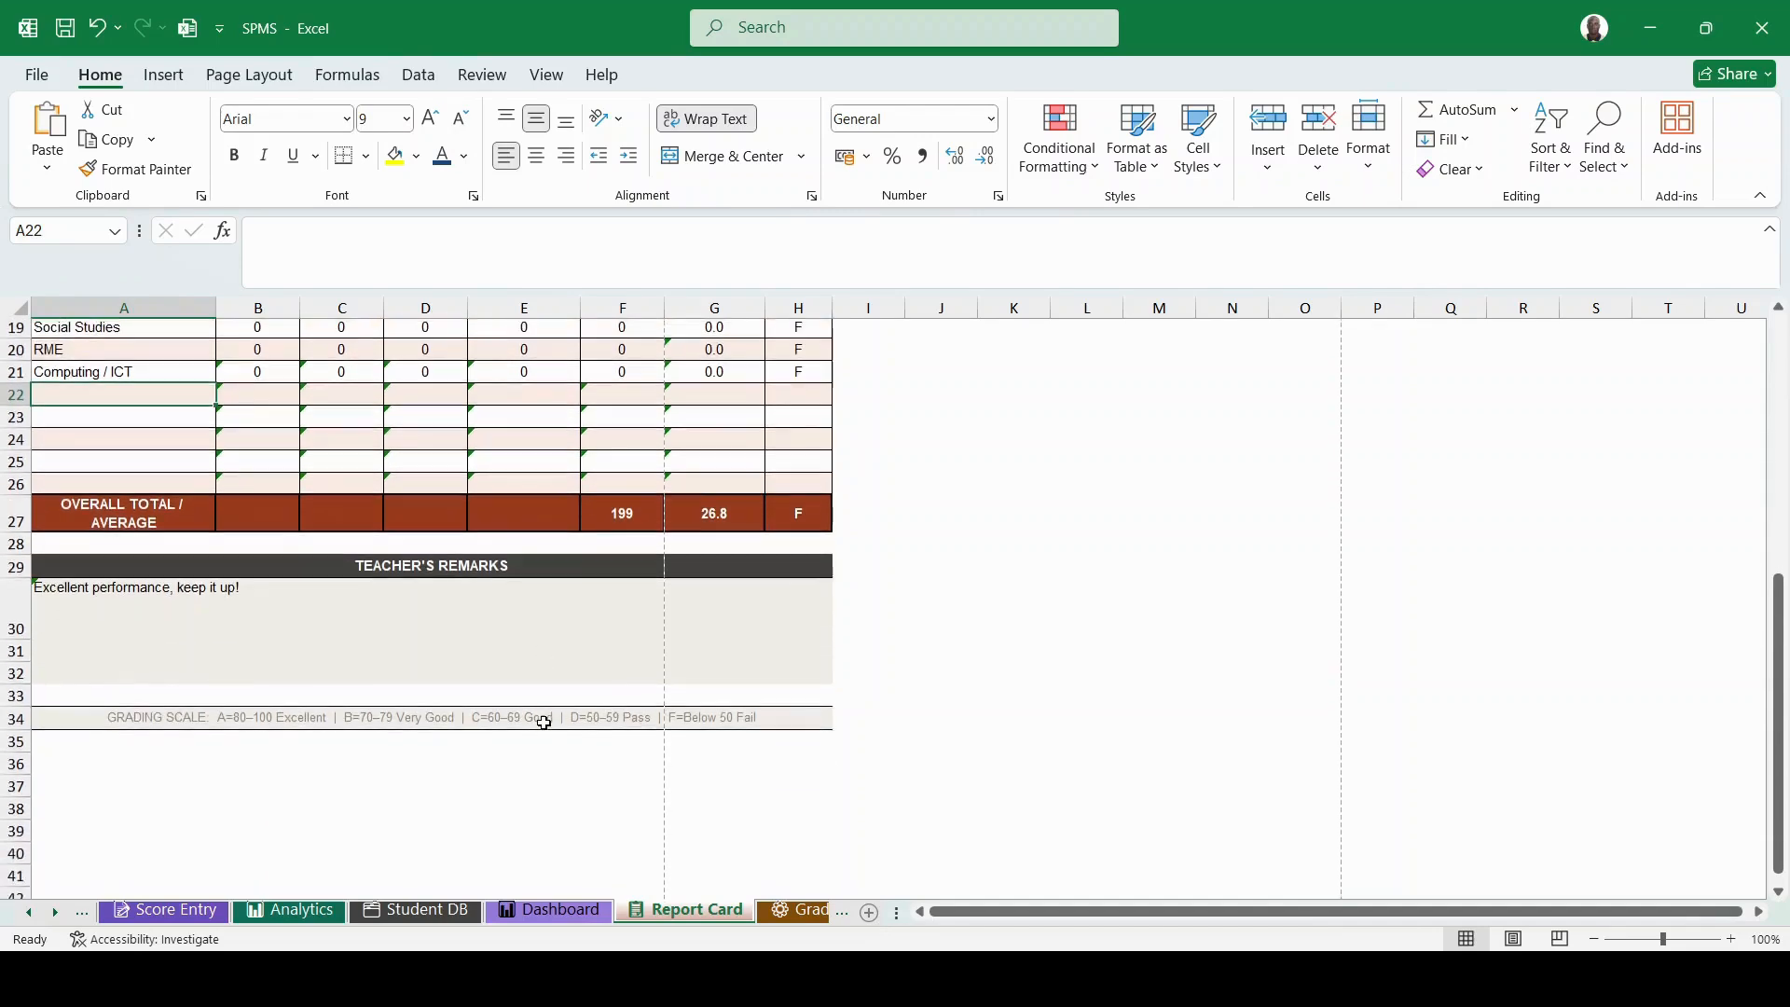
click(787, 908)
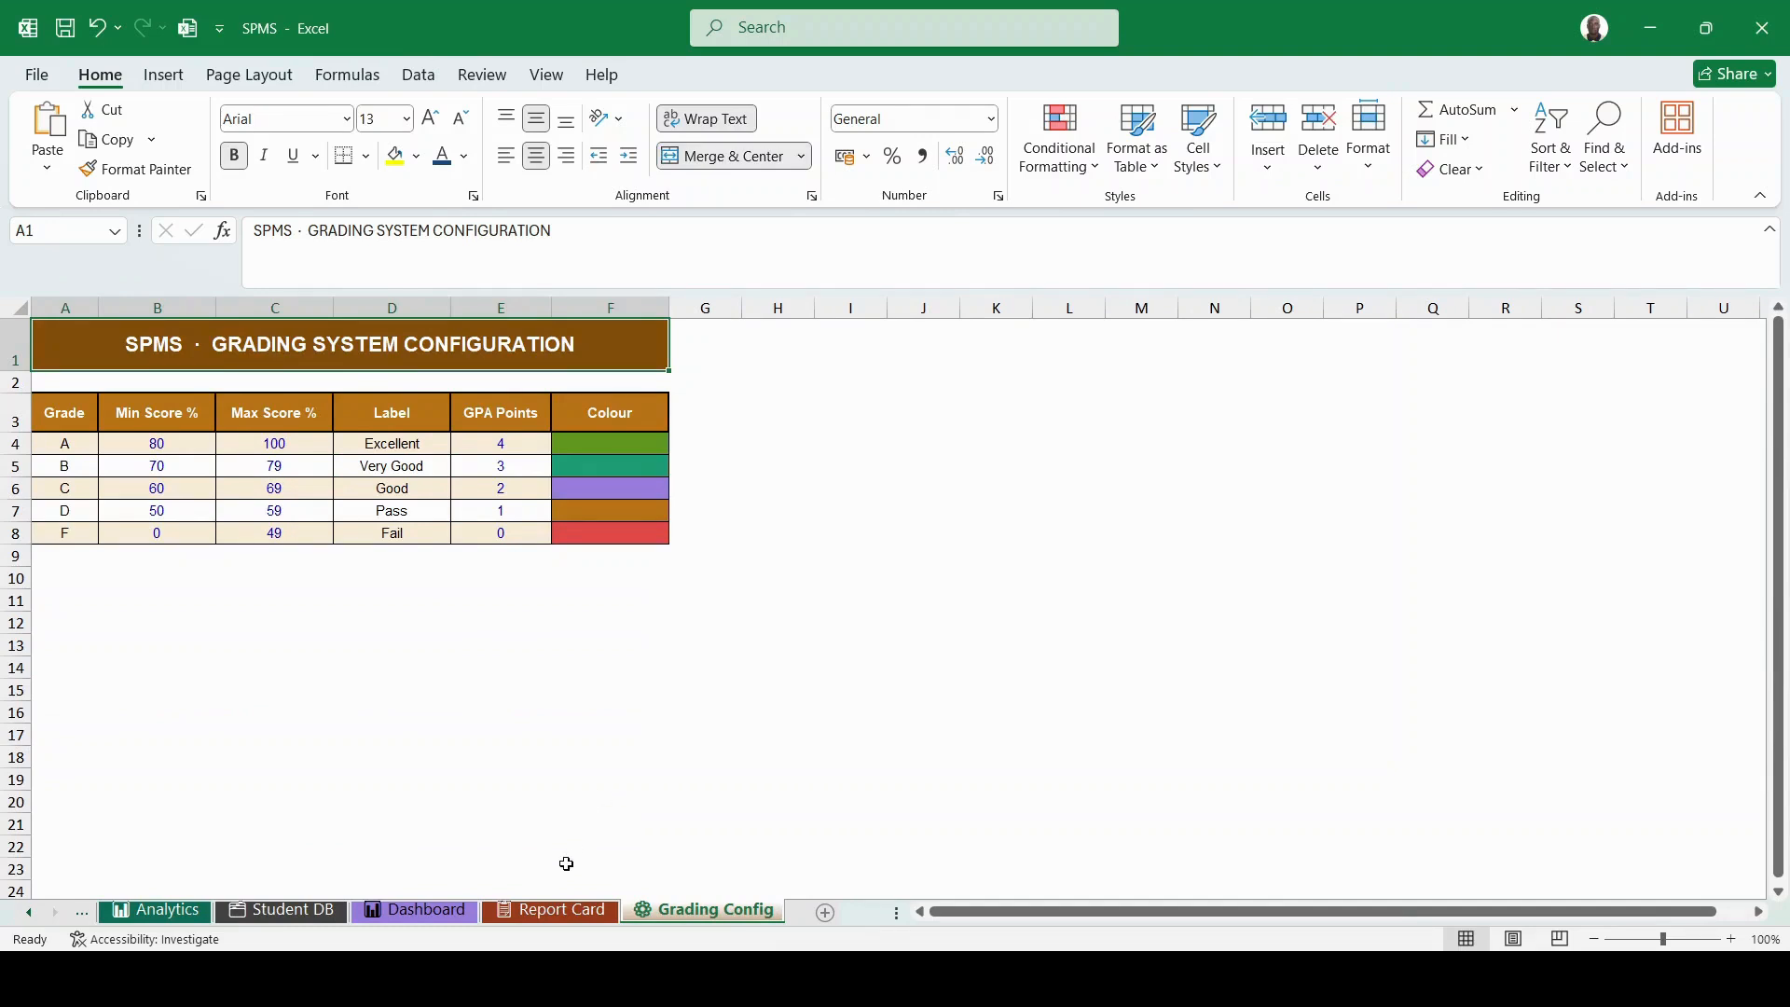
click(544, 910)
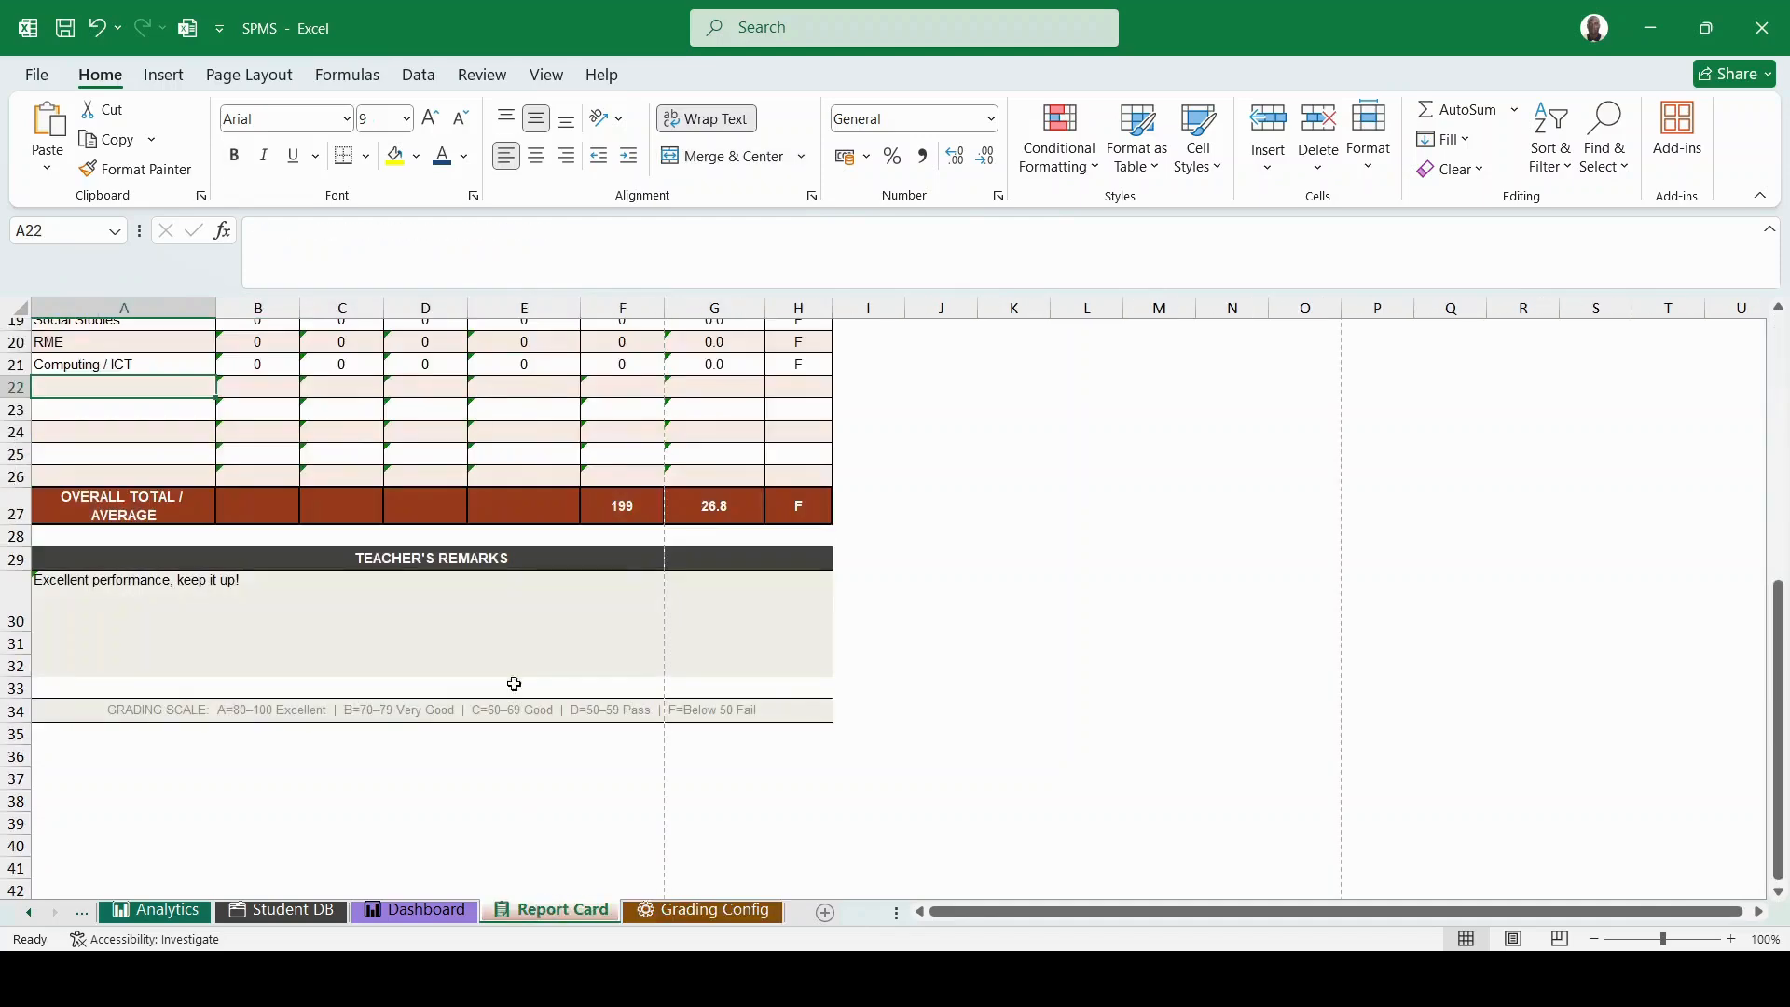
click(298, 909)
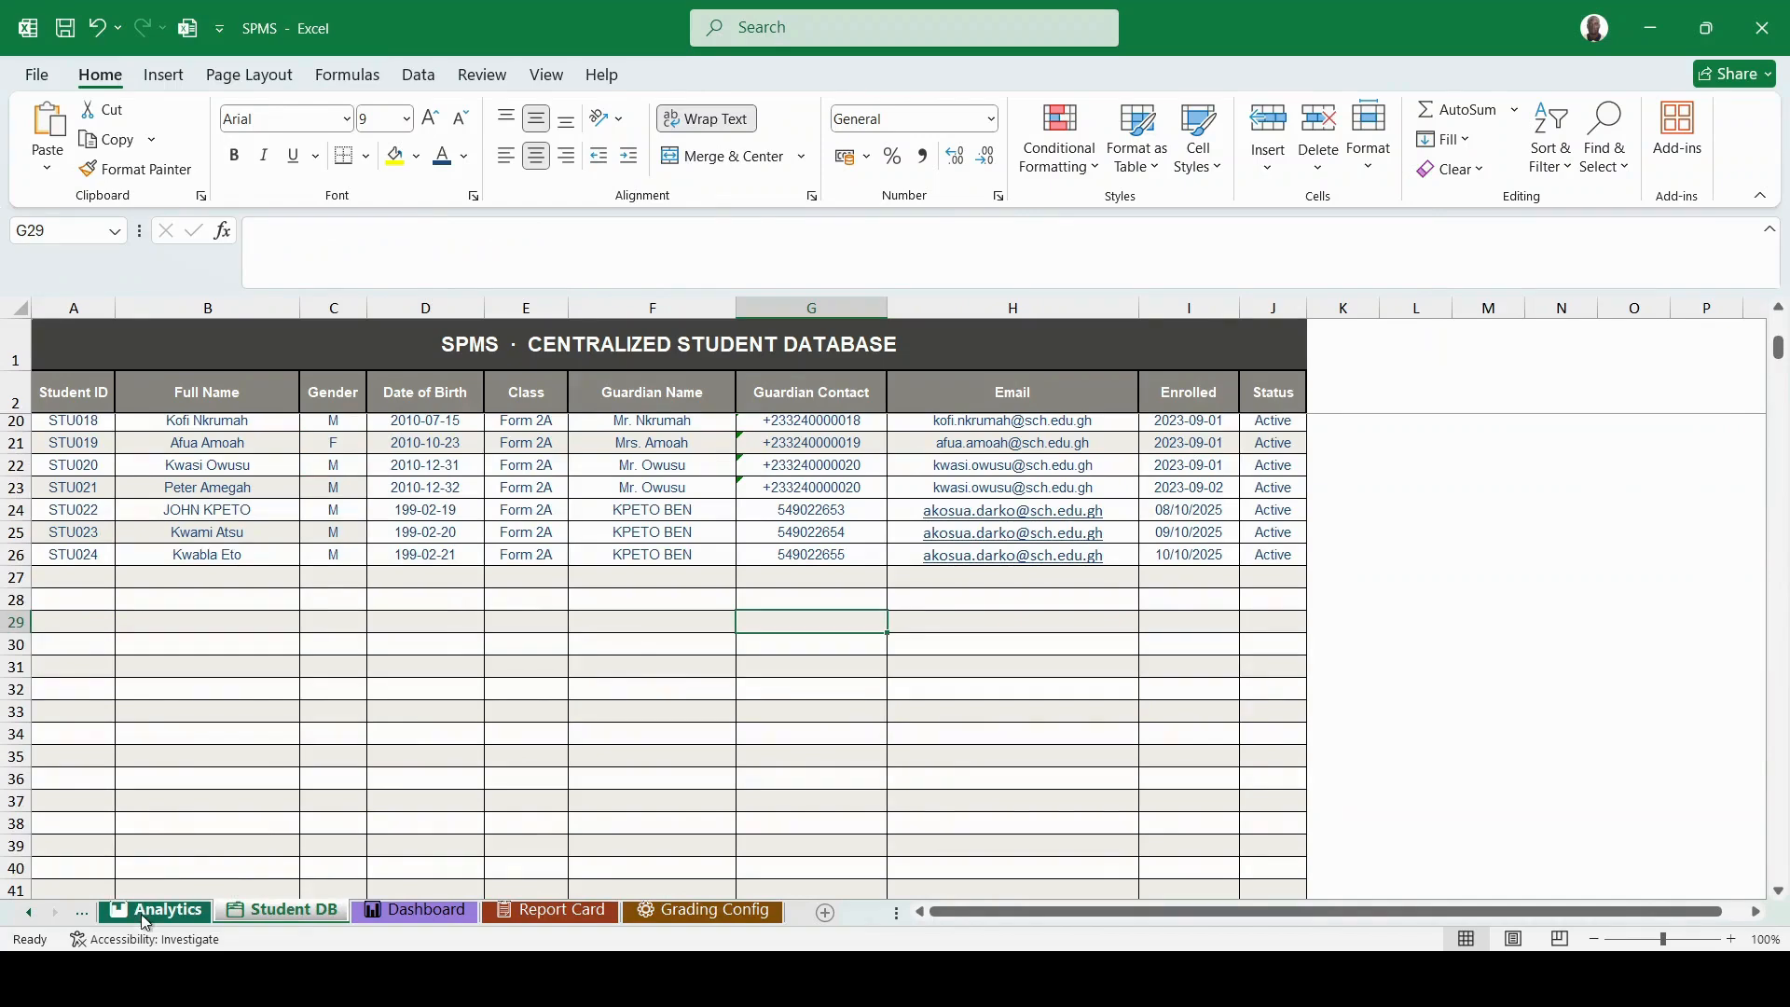
- Switch to the Analytics sheet to view STU024's row, scrolling the sheet tabs back left
click(143, 911)
click(27, 913)
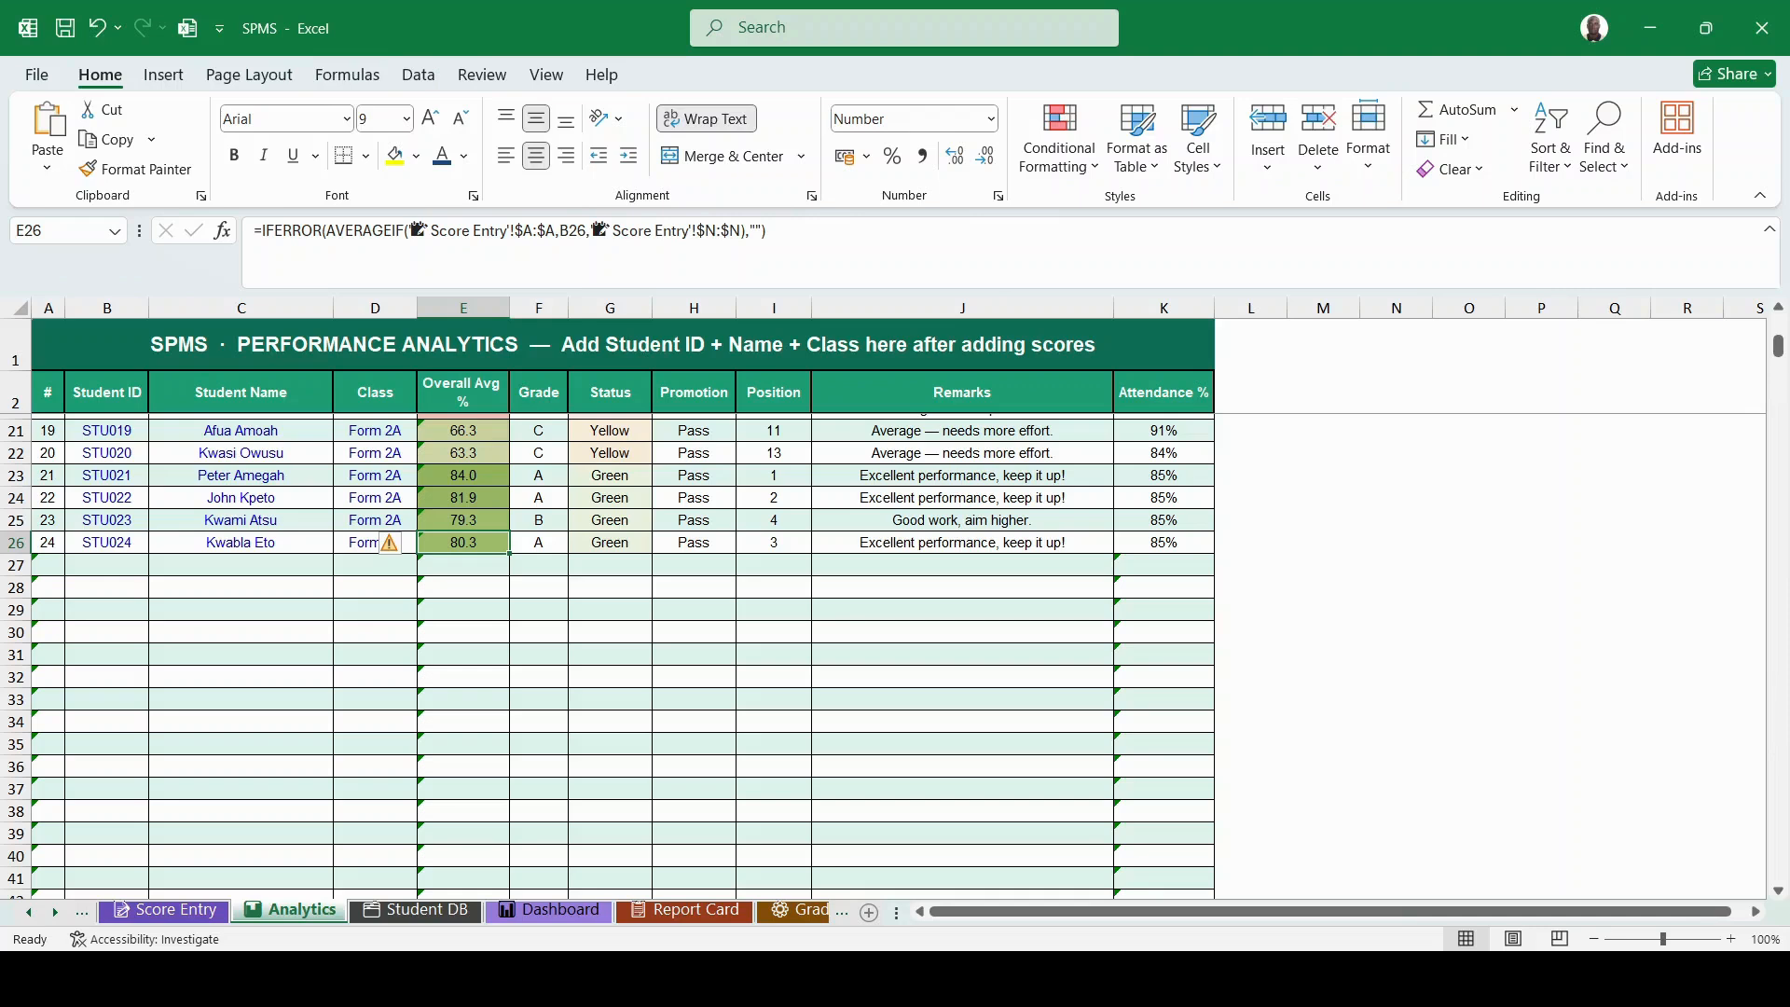
key(alt+Tab)
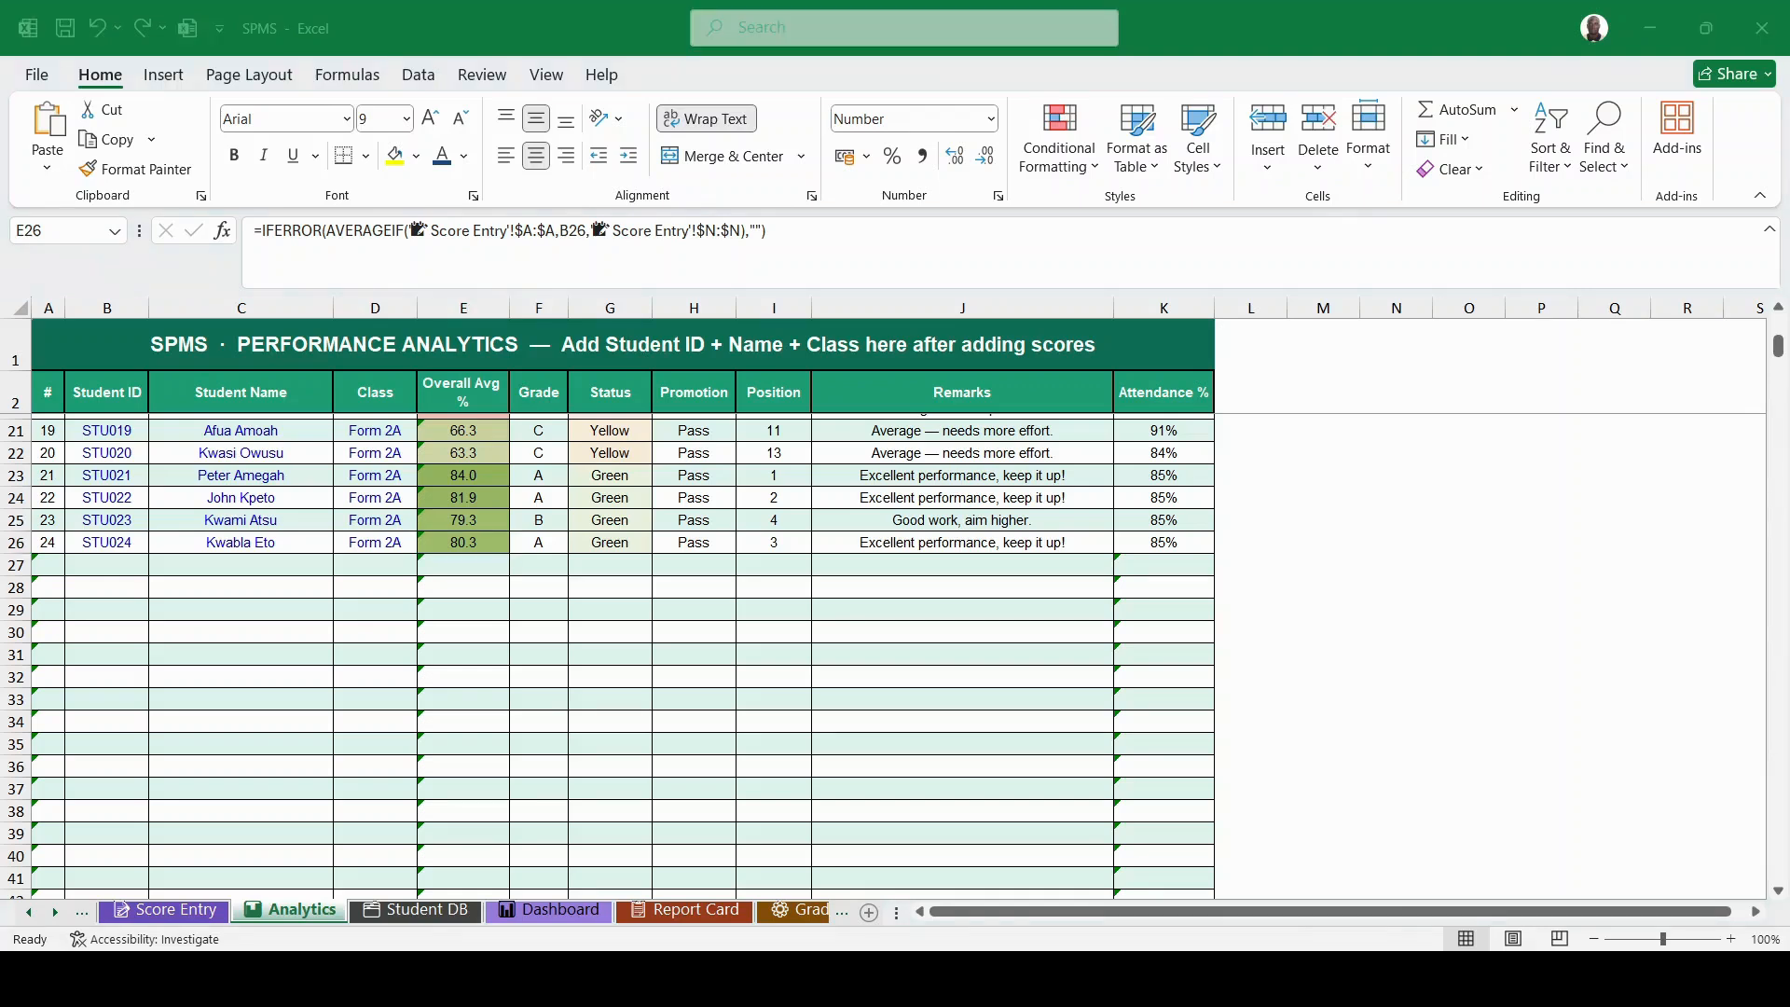